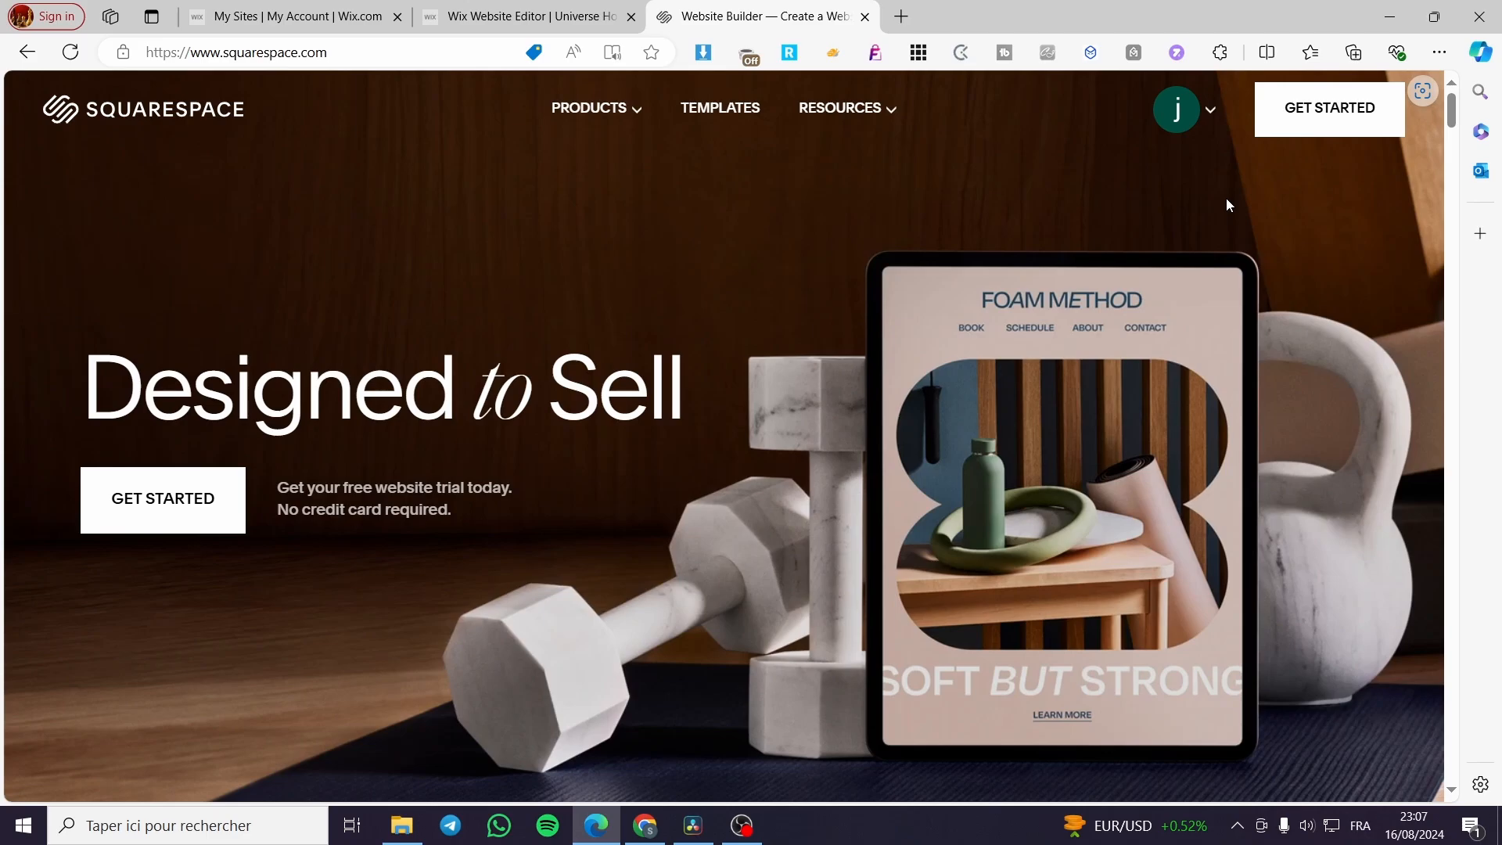
Step: Open the account dashboard and look through the list of existing websites
{"action": "left_click", "coordinate": [1210, 116]}
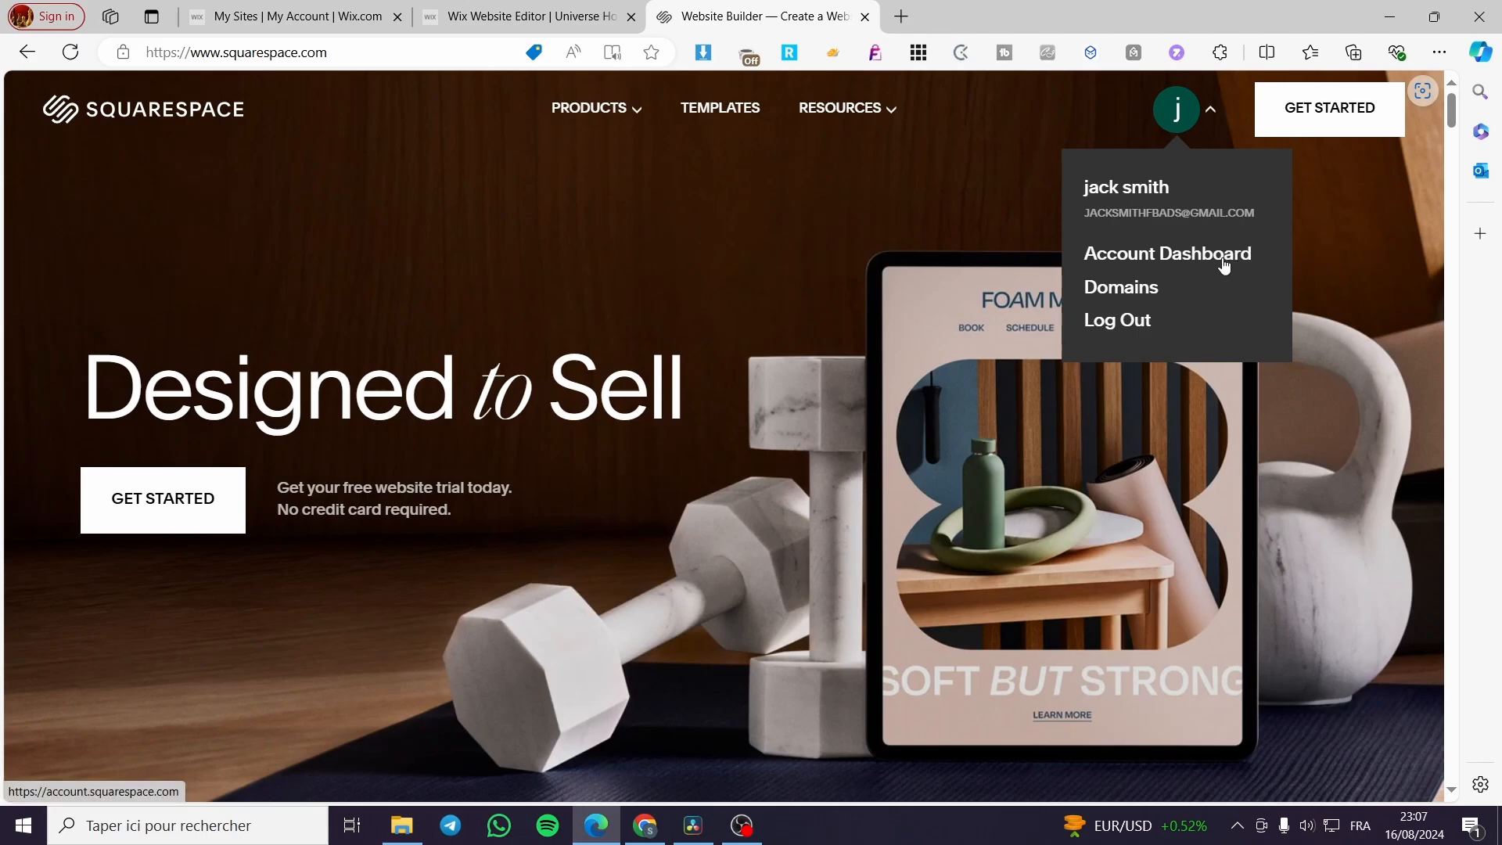
{"action": "left_click", "coordinate": [1182, 255]}
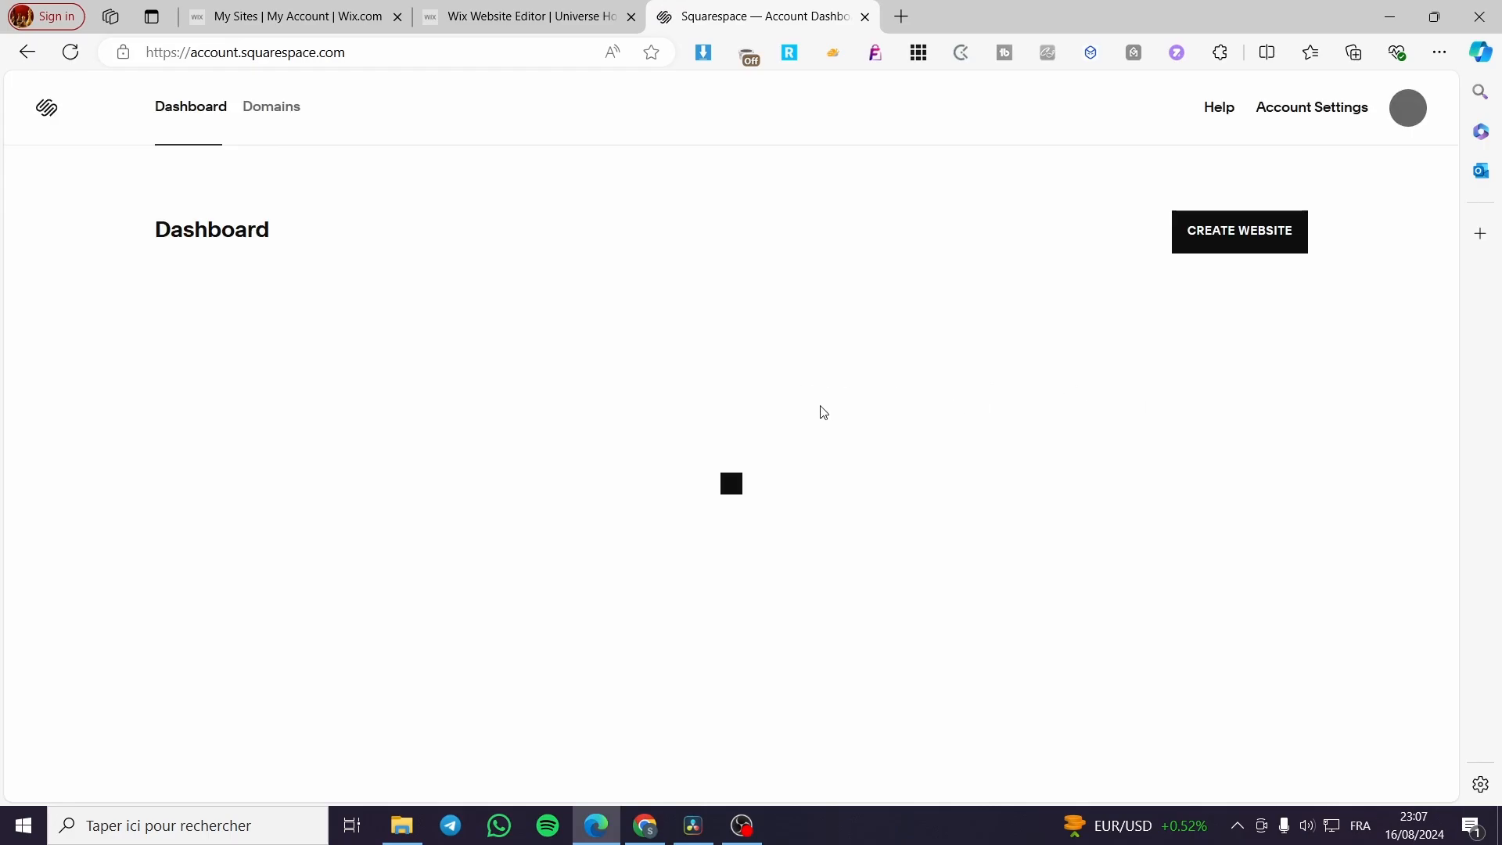
{"action": "scroll", "coordinate": [871, 516], "scroll_direction": "down", "scroll_amount": 1}
{"action": "scroll", "coordinate": [871, 516], "scroll_direction": "down", "scroll_amount": 4}
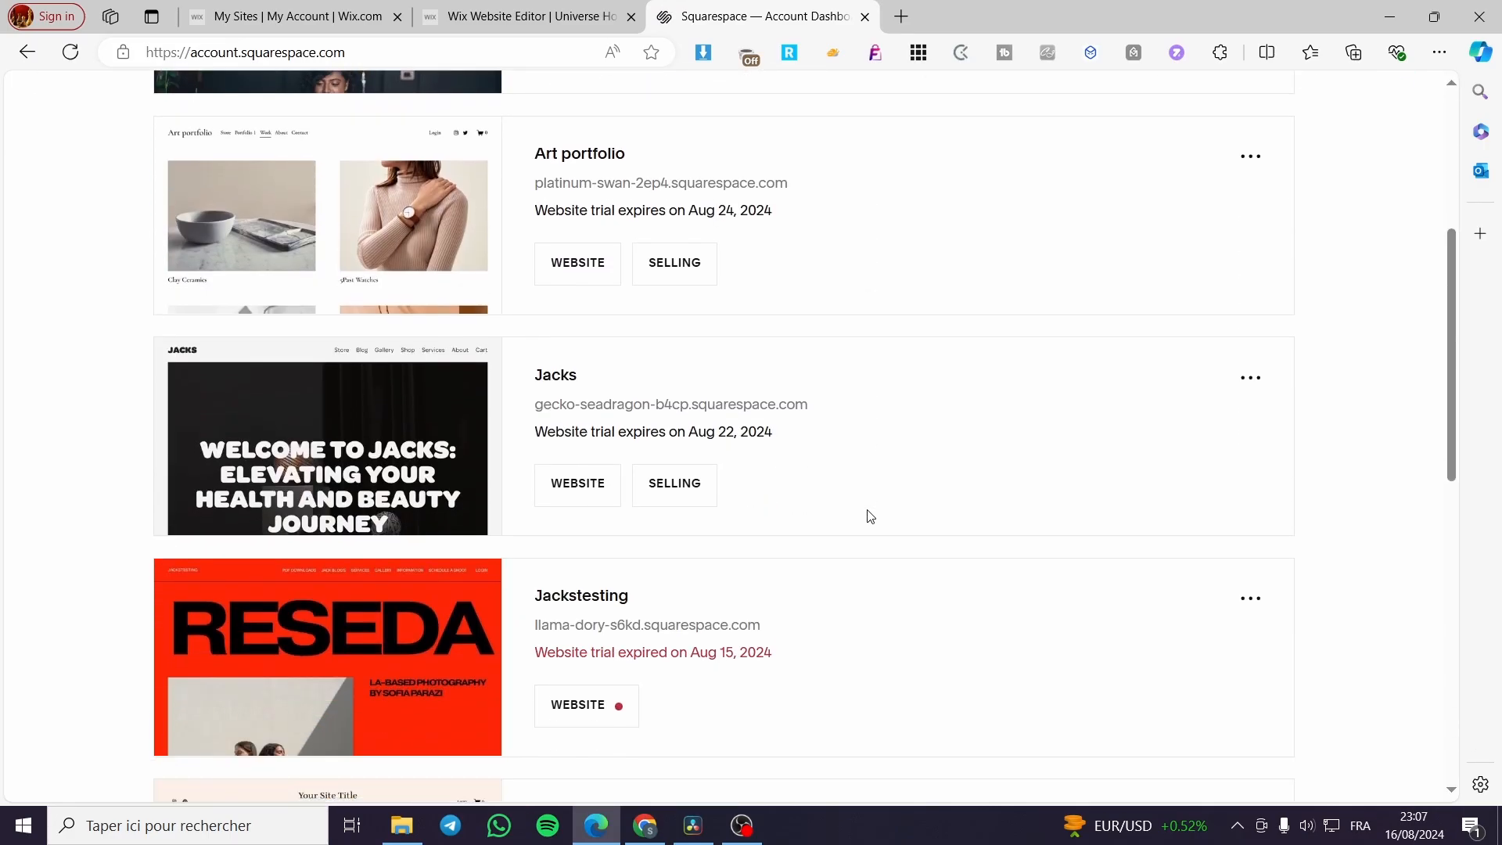
{"action": "scroll", "coordinate": [951, 552], "scroll_direction": "down", "scroll_amount": 3}
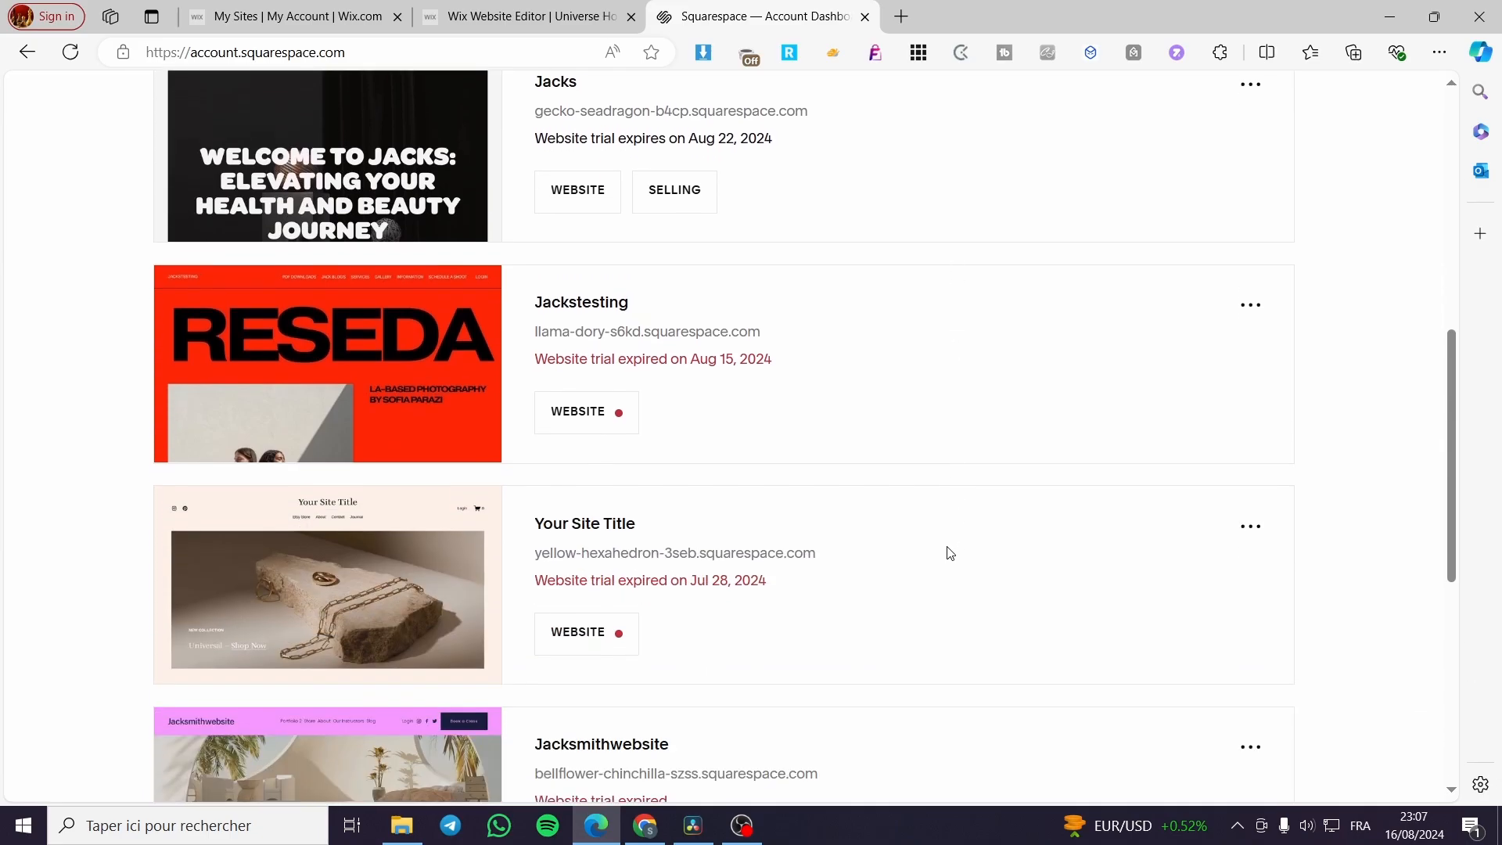
{"action": "scroll", "coordinate": [751, 540], "scroll_direction": "down", "scroll_amount": 4}
{"action": "scroll", "coordinate": [626, 626], "scroll_direction": "up", "scroll_amount": 7}
{"action": "left_click", "coordinate": [536, 697]}
{"action": "scroll", "coordinate": [745, 608], "scroll_direction": "up", "scroll_amount": 5}
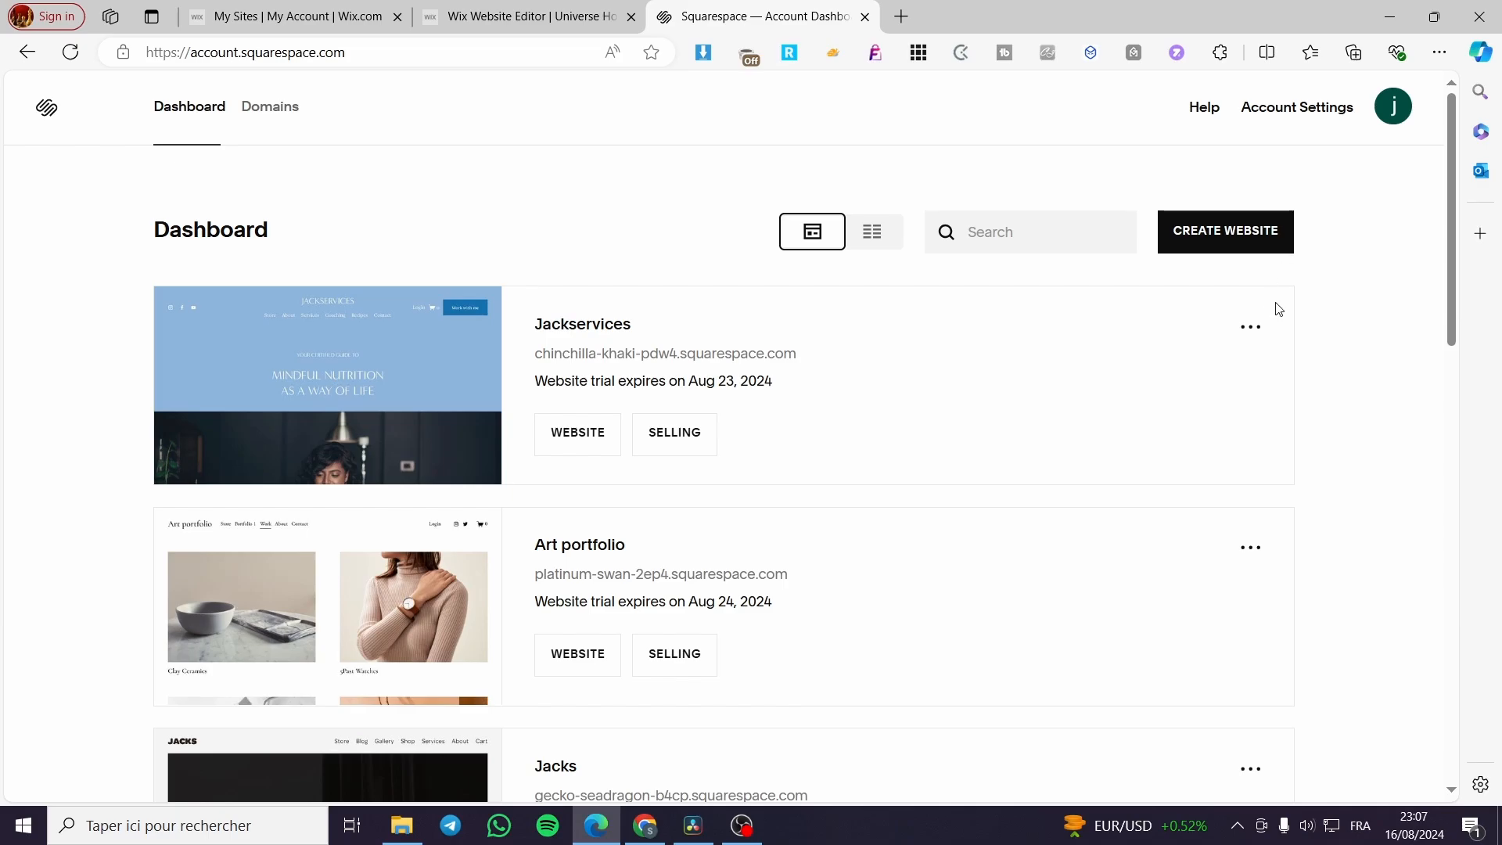
Step: Try out the website creation questionnaire with the Marketing topic and the Sell memberships goal, and close it
{"action": "left_click", "coordinate": [1219, 233]}
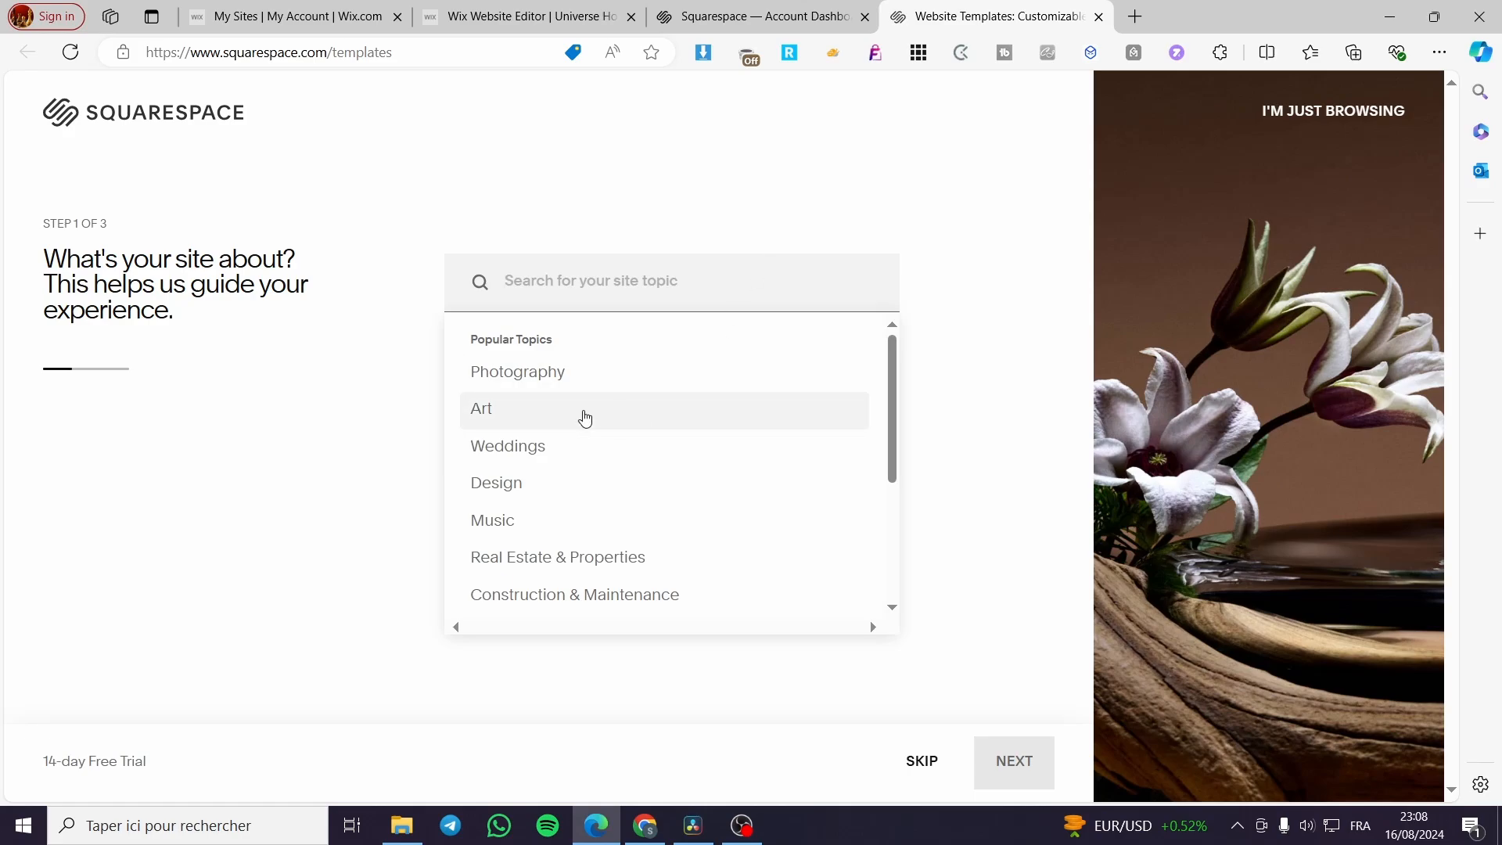
{"action": "scroll", "coordinate": [580, 416], "scroll_direction": "down", "scroll_amount": 3}
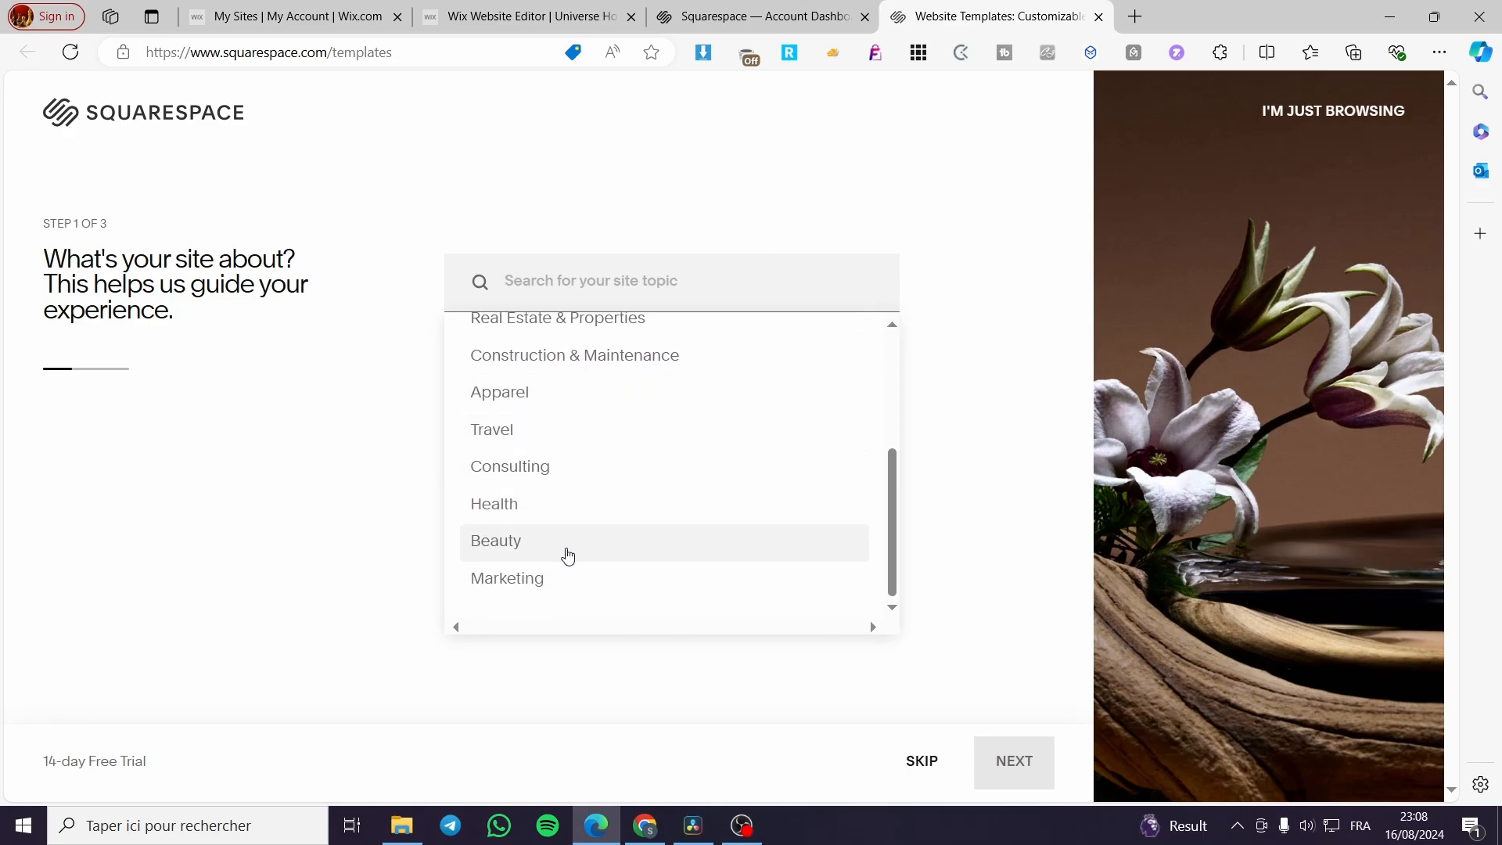
{"action": "left_click", "coordinate": [557, 579]}
{"action": "left_click", "coordinate": [1014, 761]}
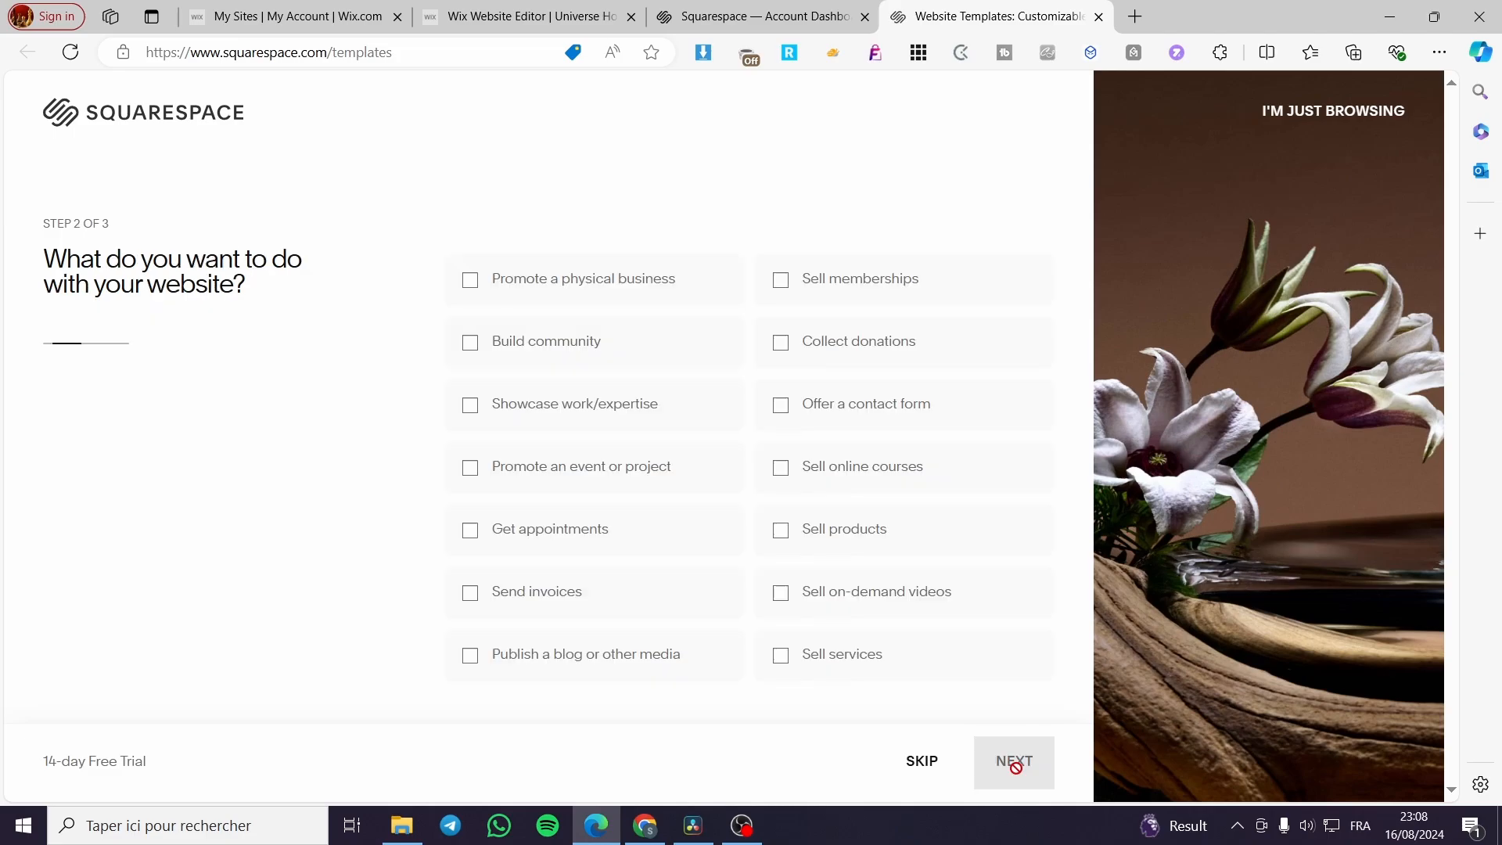
{"action": "left_click", "coordinate": [784, 282]}
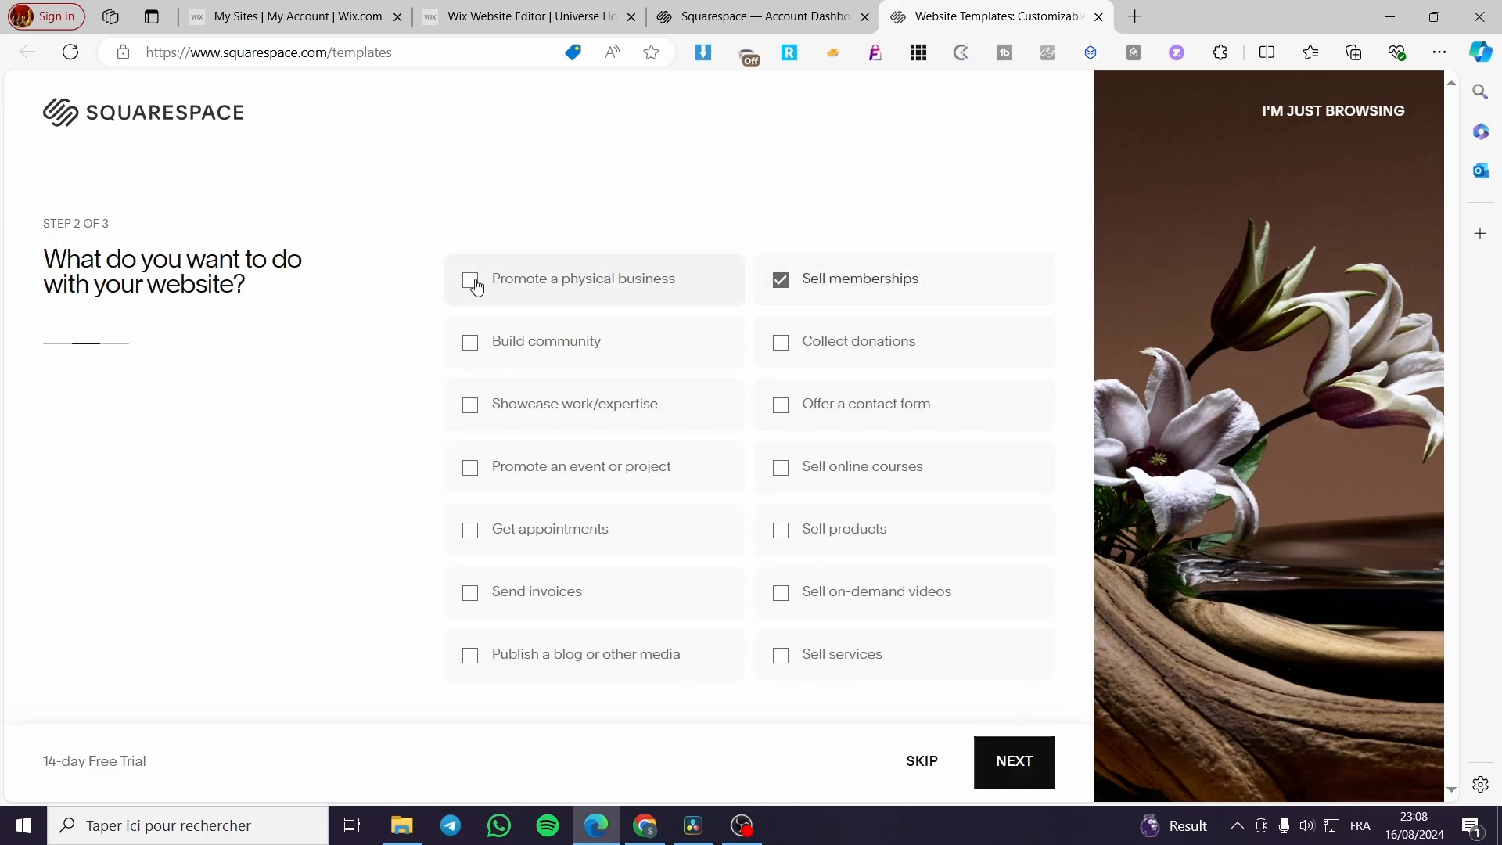
{"action": "left_click", "coordinate": [812, 287]}
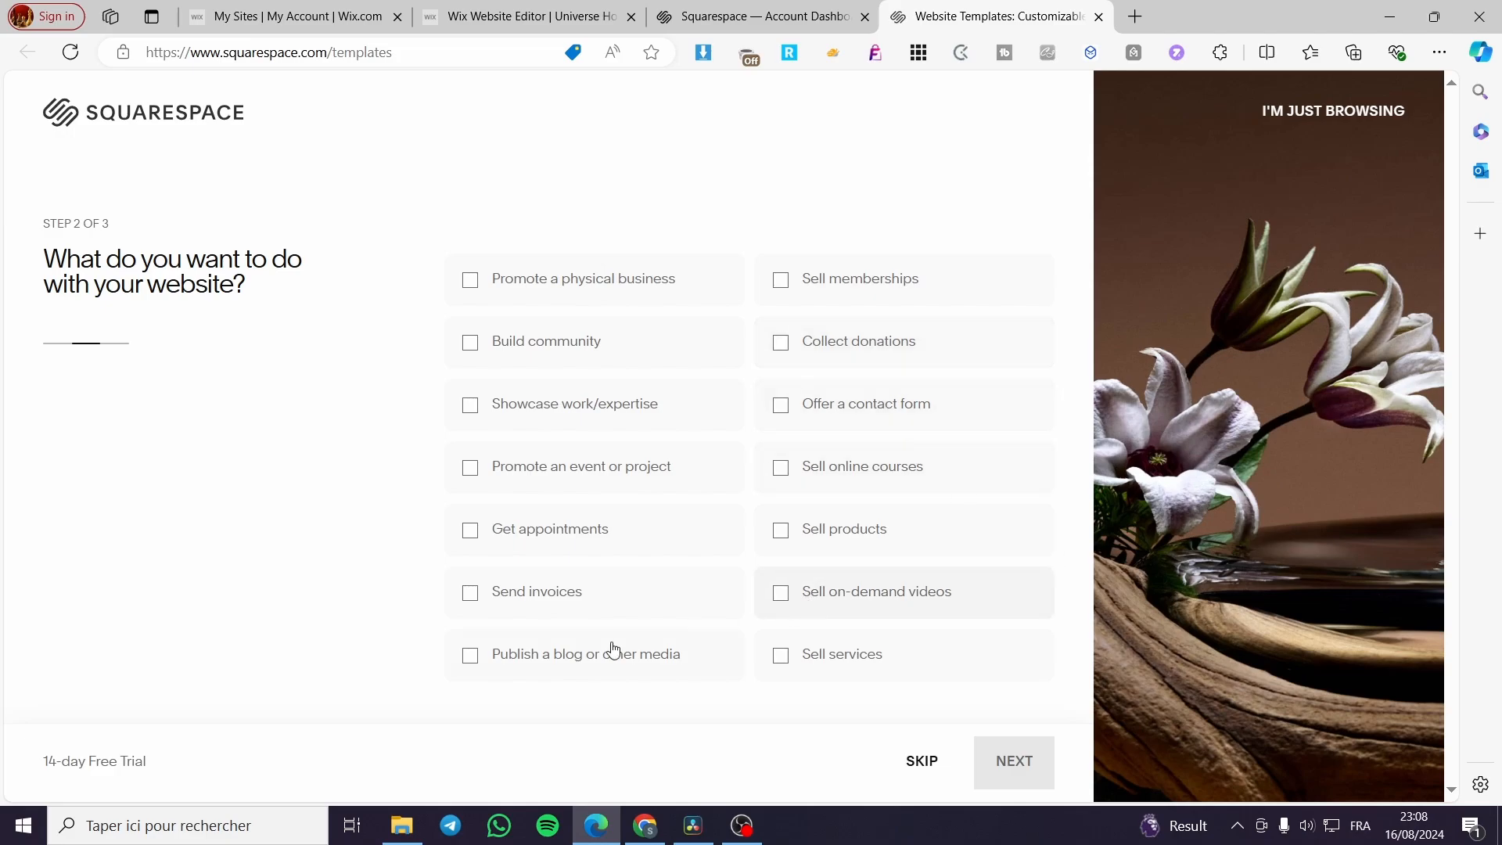
{"action": "left_click", "coordinate": [1099, 16]}
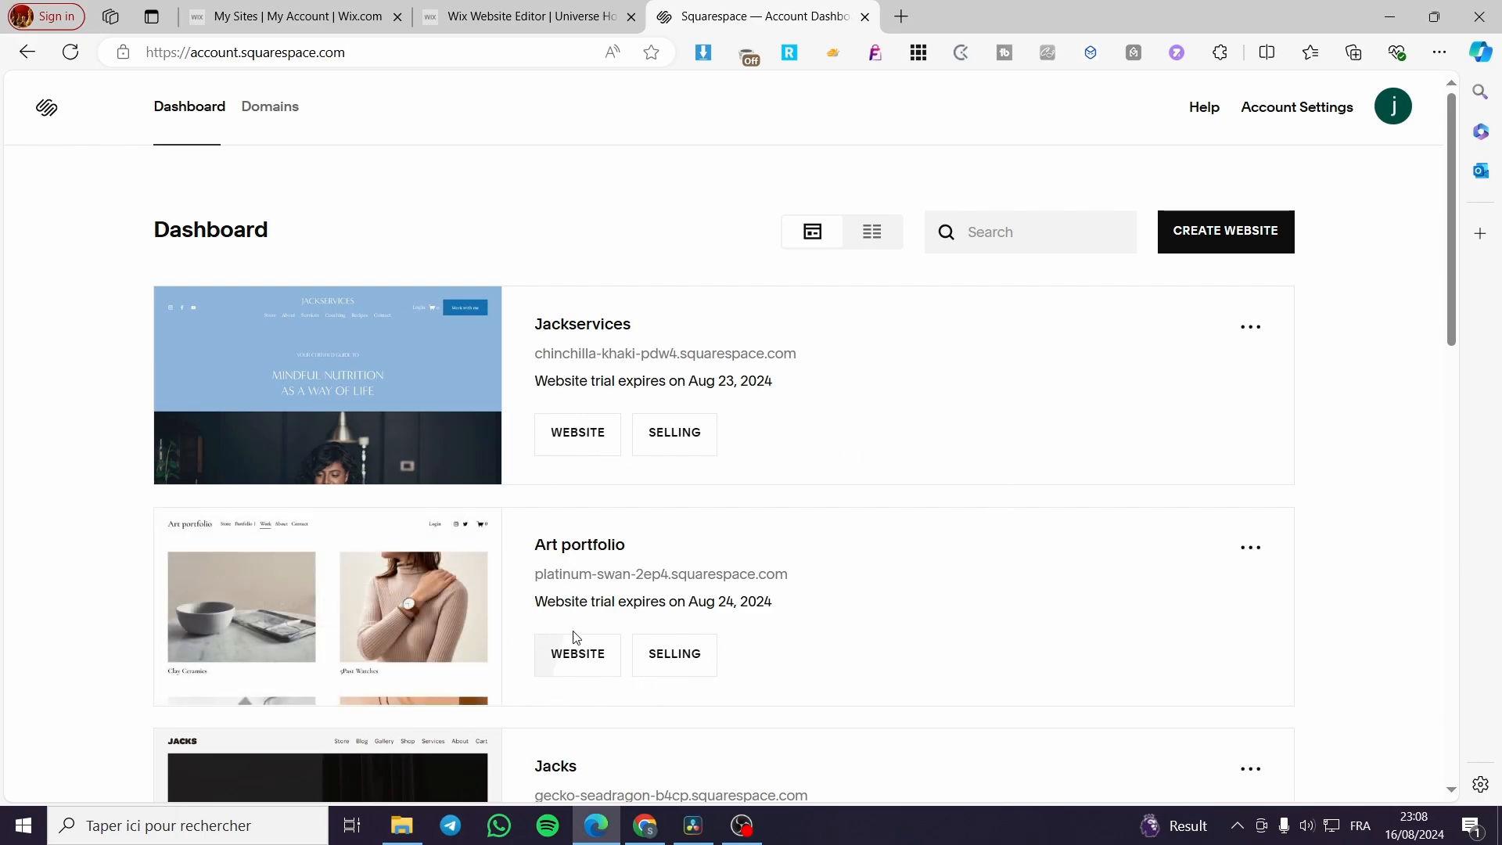
Step: Open the Art portfolio website for management and view its list of pages
{"action": "left_click", "coordinate": [563, 656]}
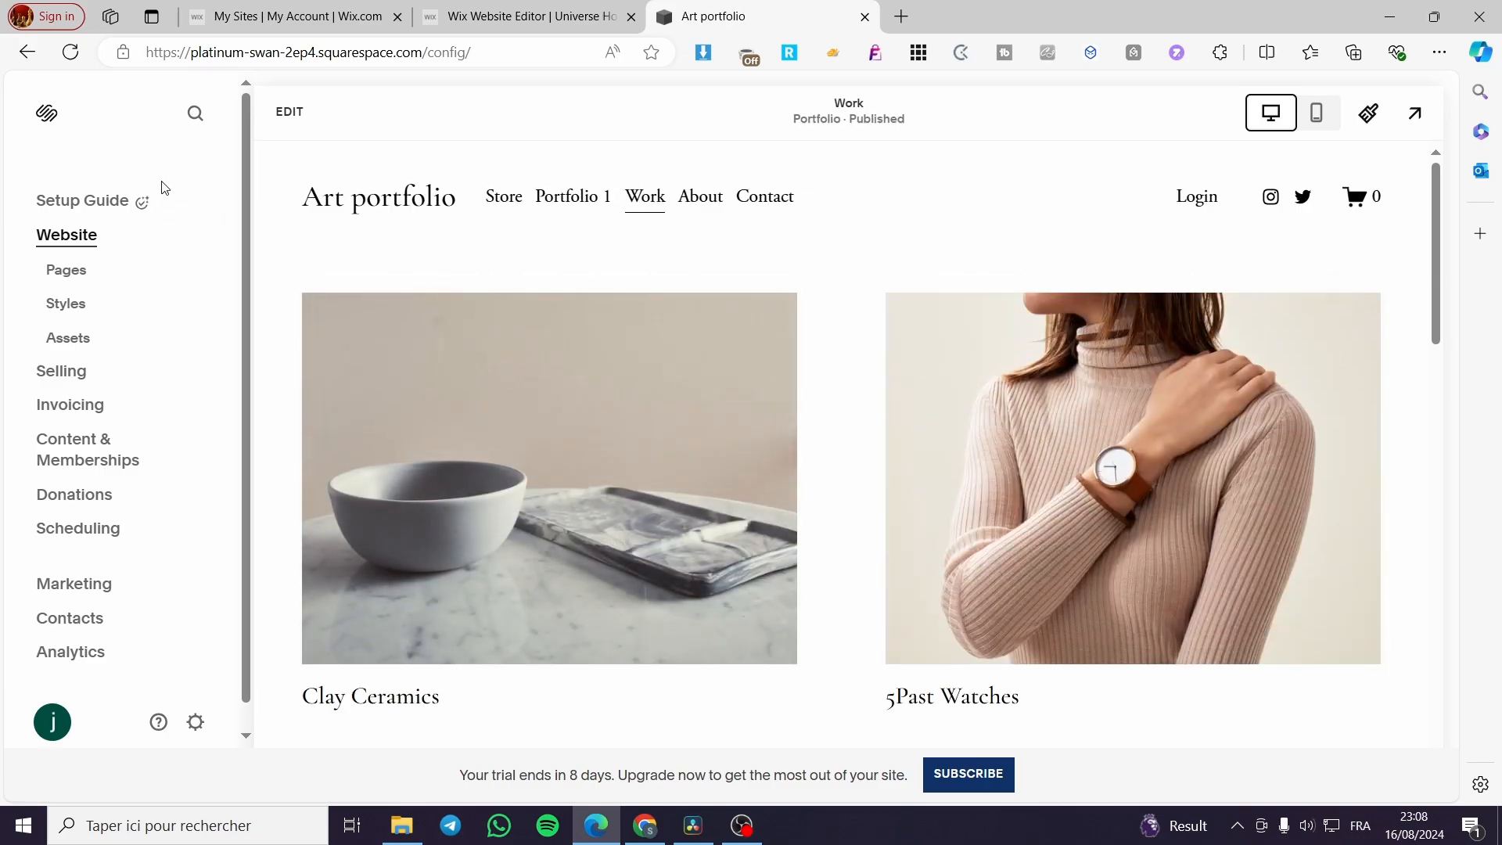
{"action": "scroll", "coordinate": [78, 415], "scroll_direction": "down", "scroll_amount": 1}
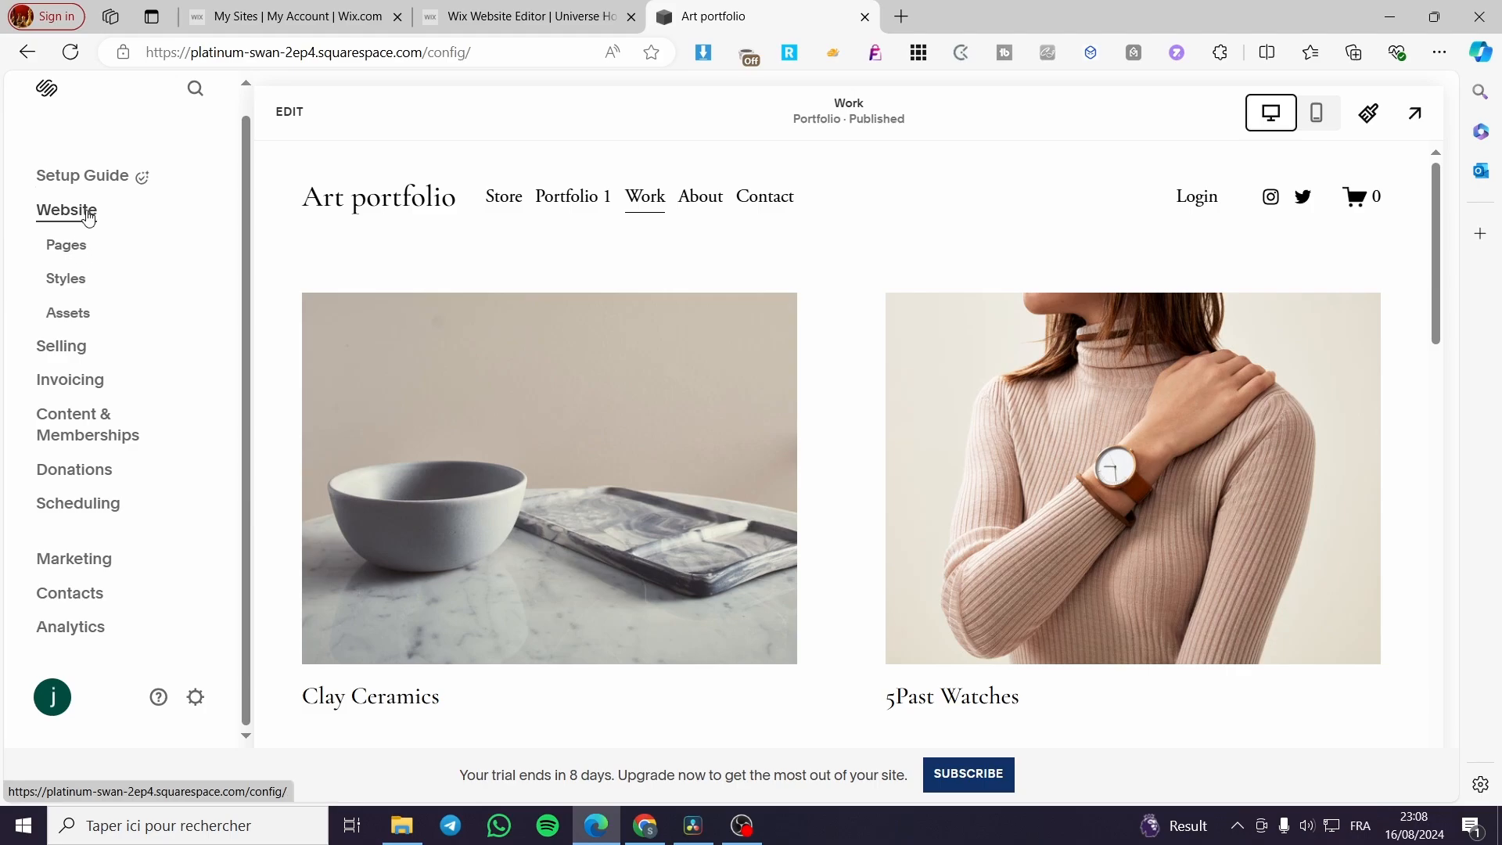
{"action": "left_click", "coordinate": [76, 252]}
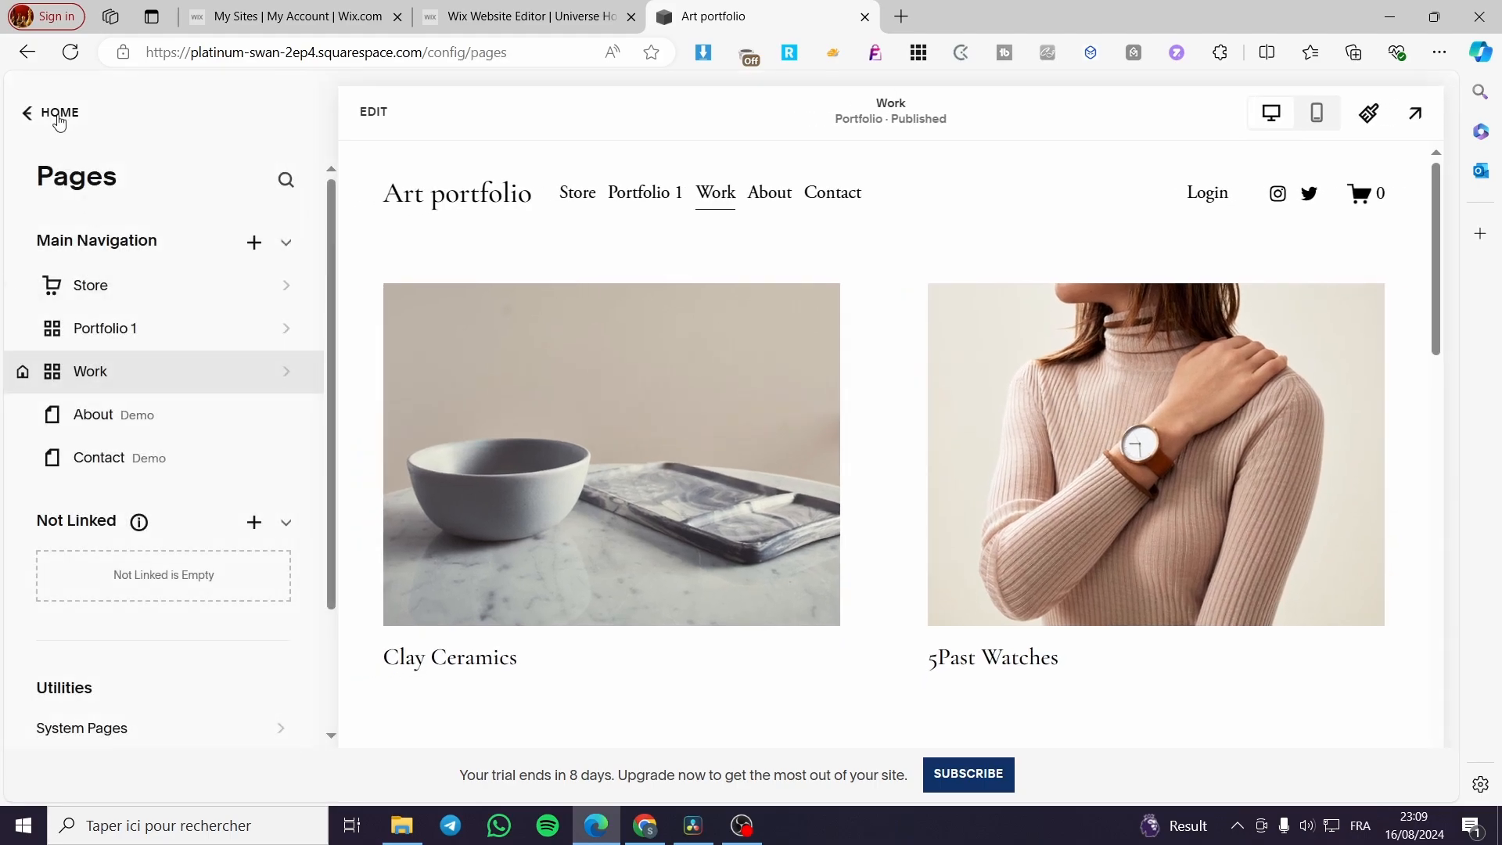
{"action": "left_click", "coordinate": [57, 118]}
Step: Look at the site's Styles, Assets and Selling sections, and return to the Website section
{"action": "left_click", "coordinate": [64, 309]}
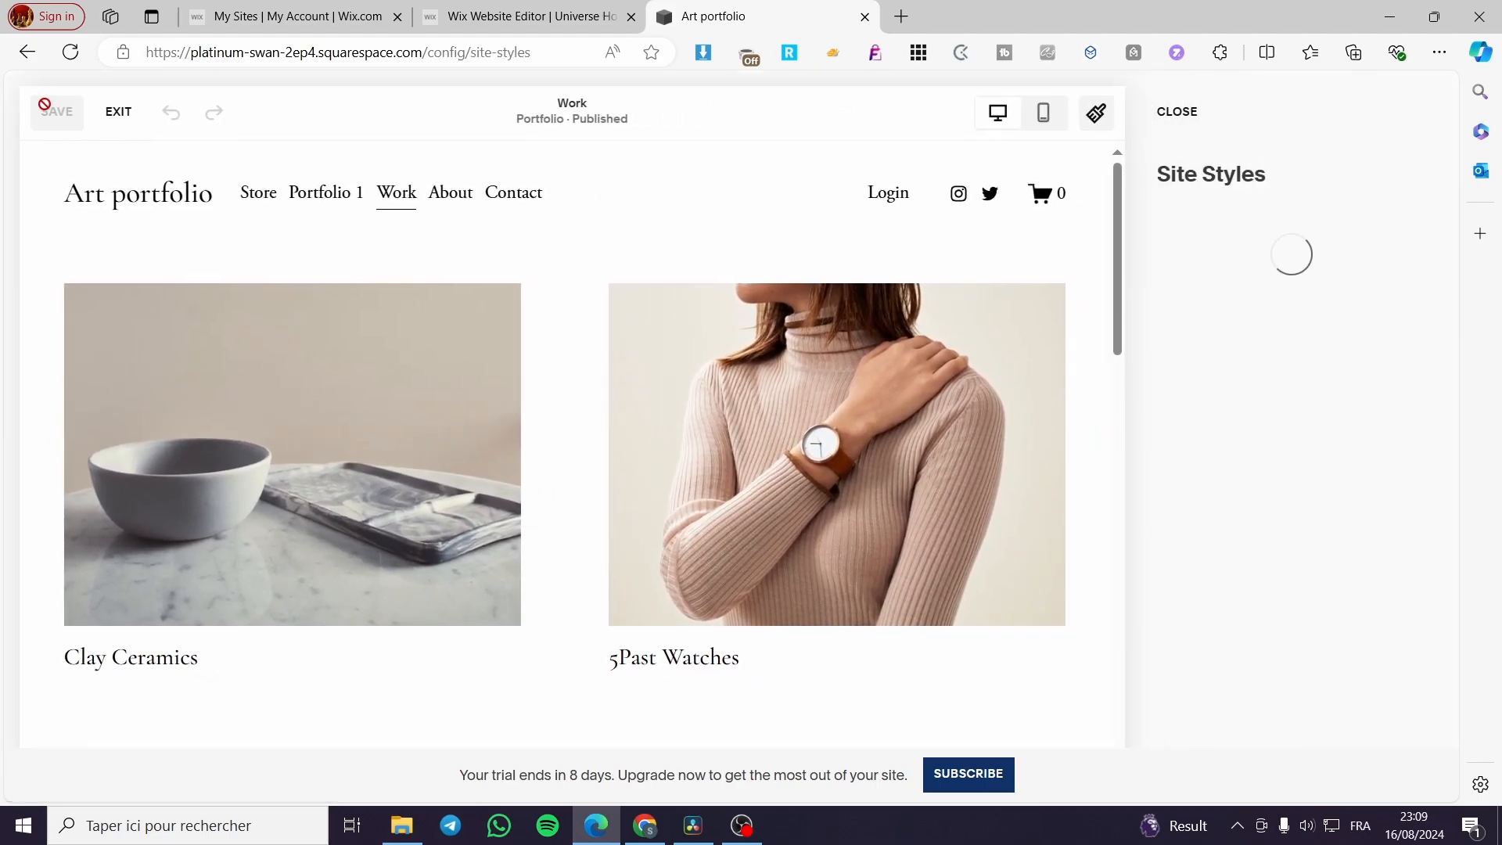
{"action": "left_click", "coordinate": [122, 115]}
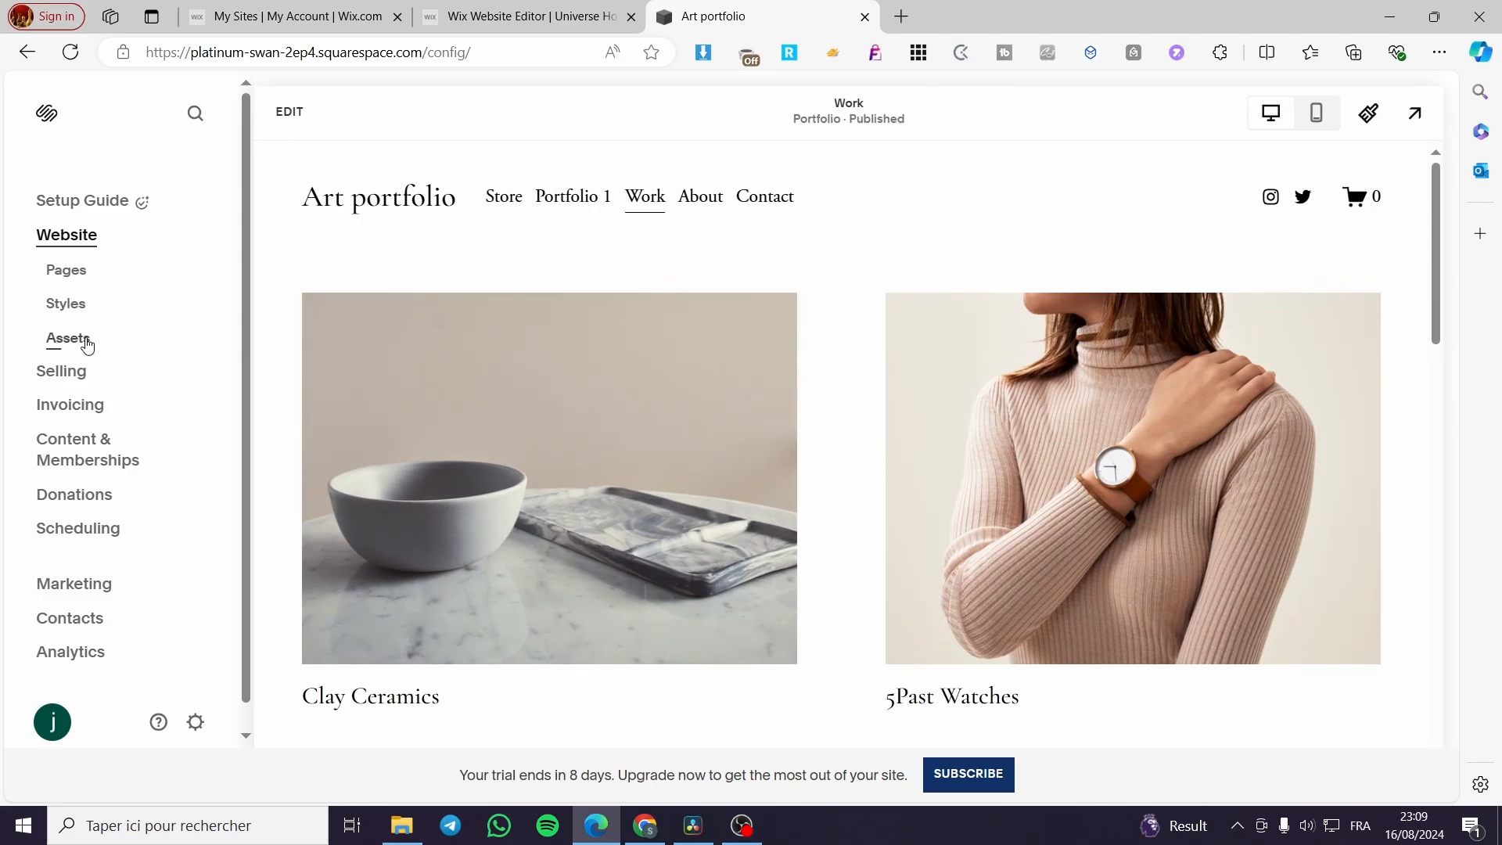
{"action": "left_click", "coordinate": [74, 338]}
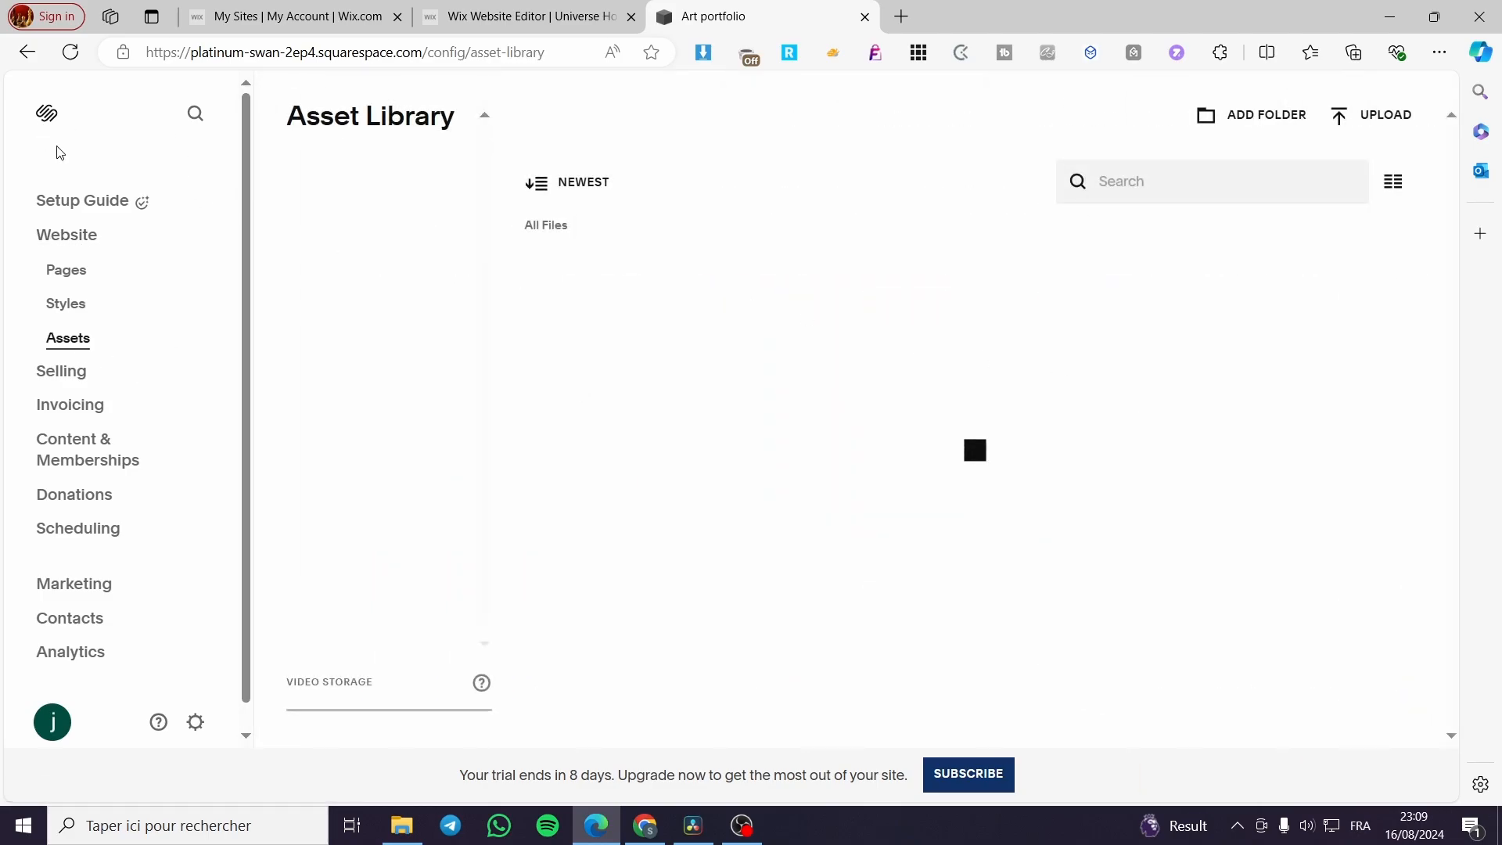
{"action": "left_click", "coordinate": [66, 236]}
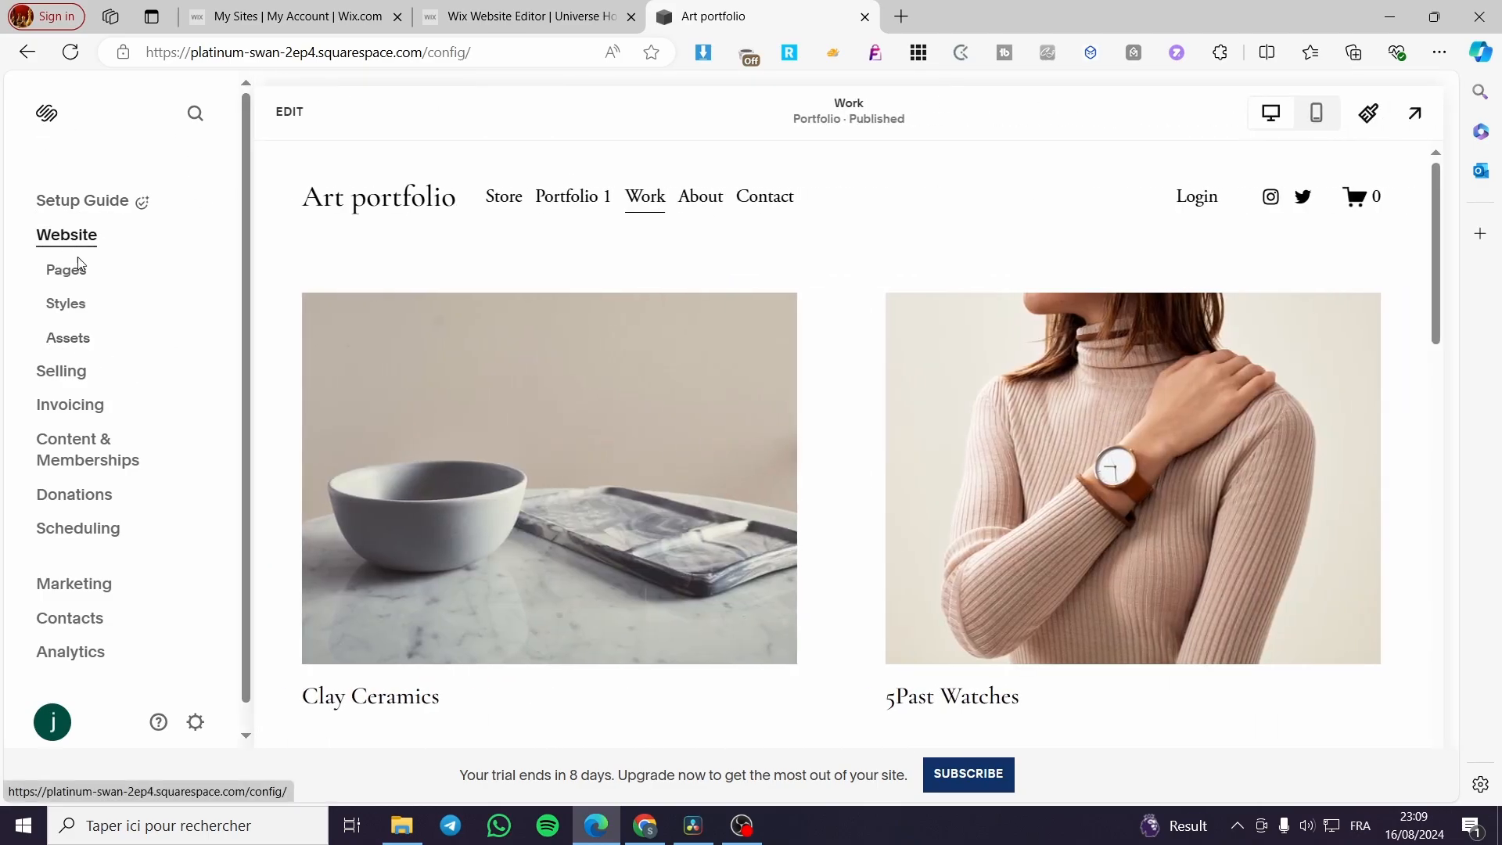
{"action": "left_click", "coordinate": [60, 375]}
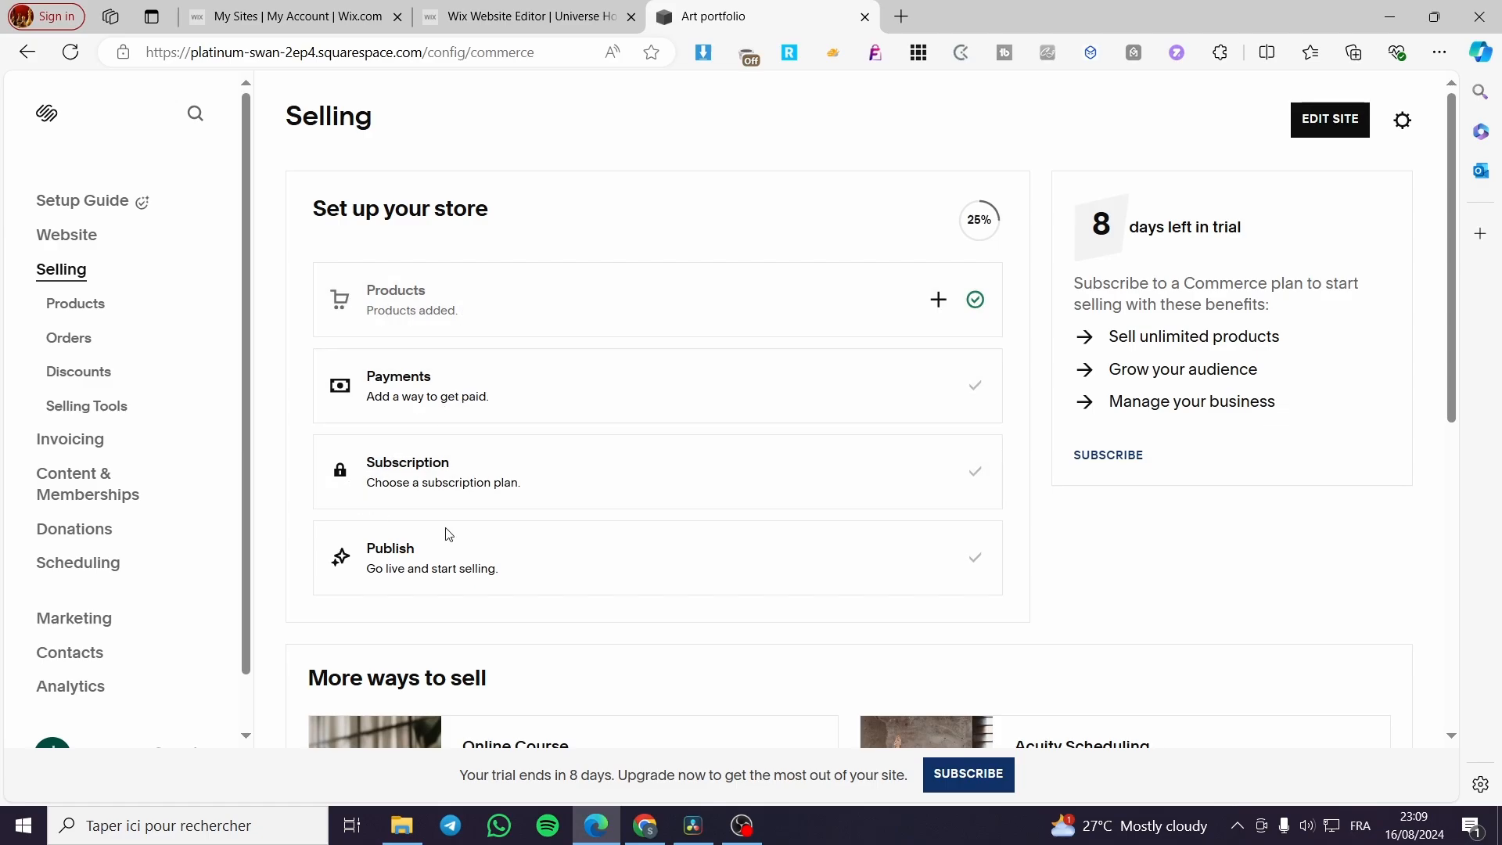
{"action": "left_click", "coordinate": [84, 246]}
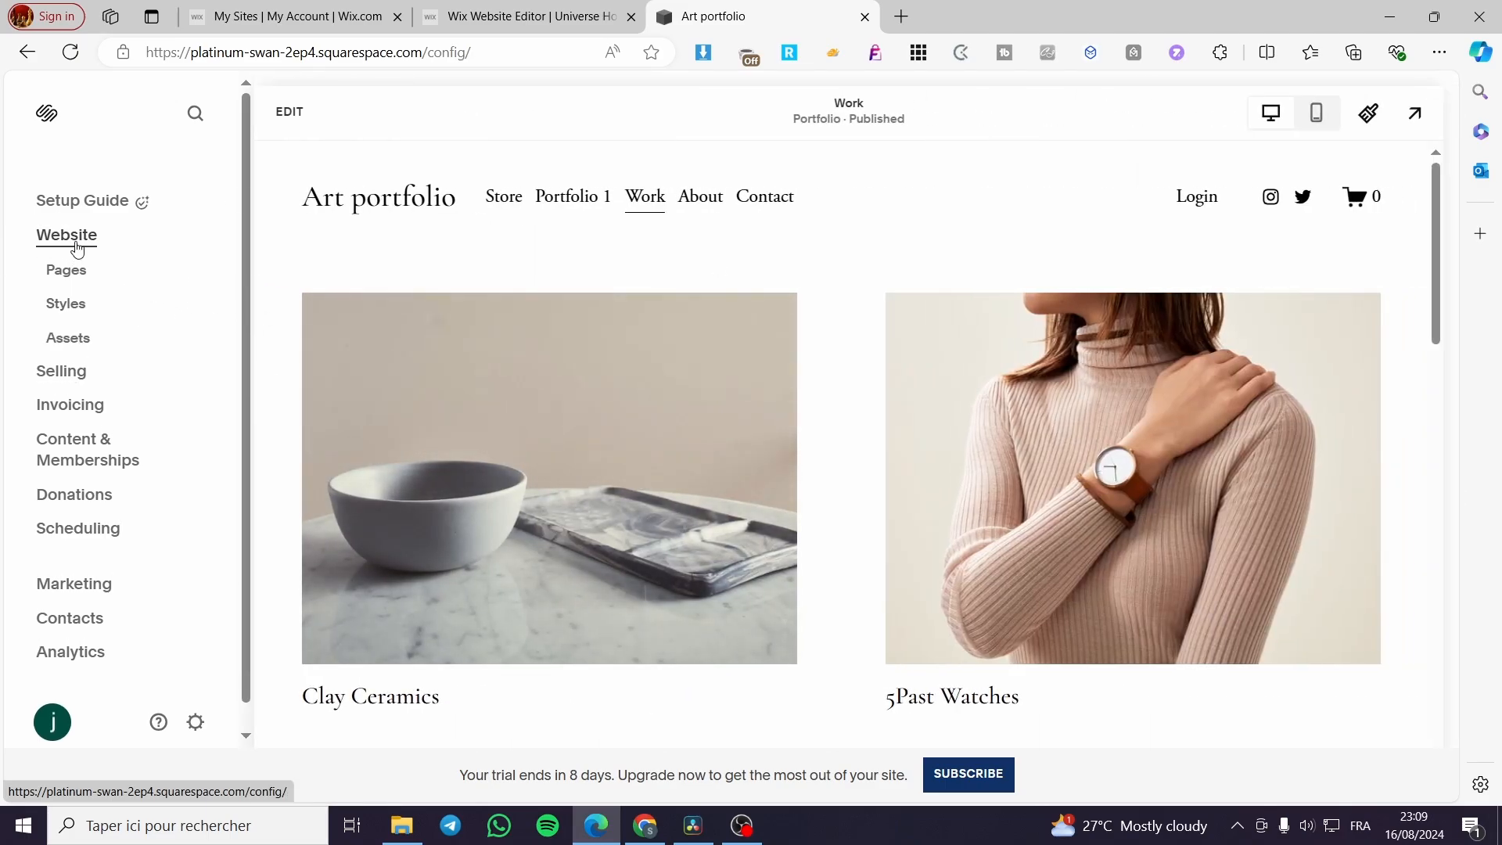
Step: Enter edit mode on the Work page and look over its portfolio items
{"action": "left_click", "coordinate": [283, 112]}
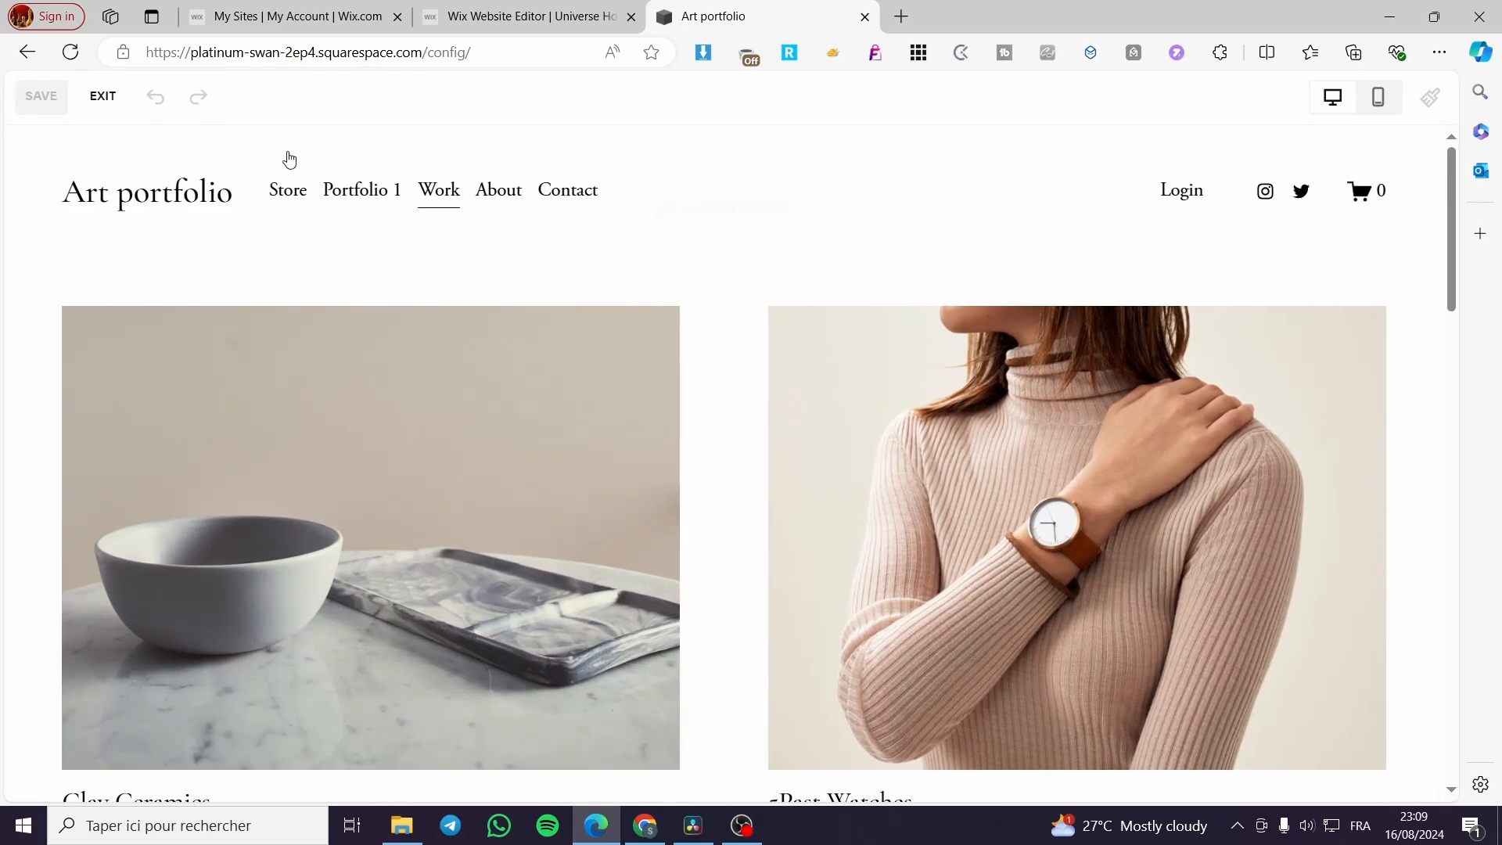
{"action": "scroll", "coordinate": [1369, 499], "scroll_direction": "down", "scroll_amount": 5}
{"action": "scroll", "coordinate": [1369, 498], "scroll_direction": "down", "scroll_amount": 15}
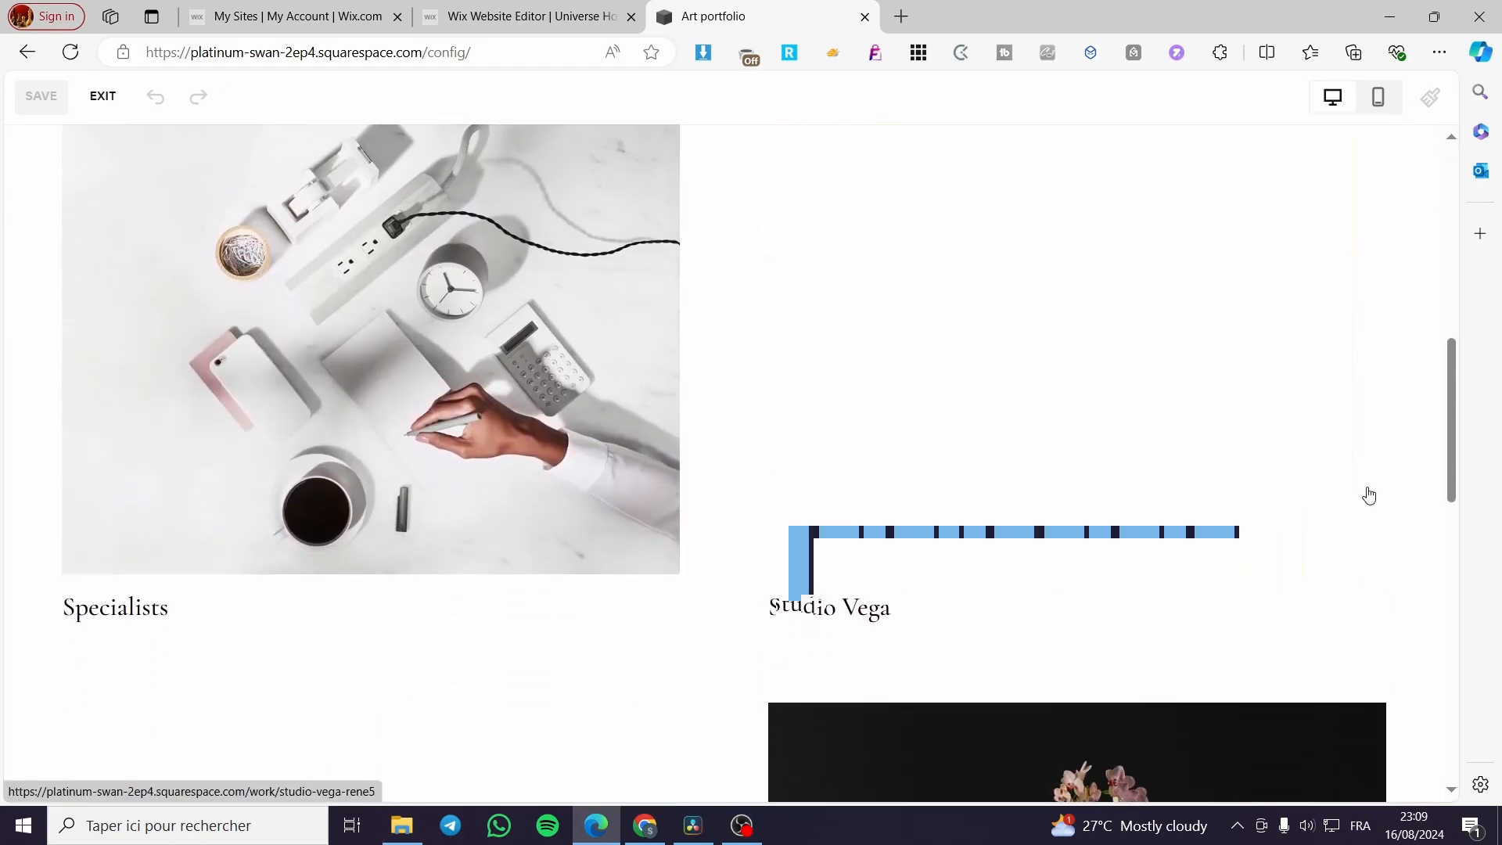
{"action": "scroll", "coordinate": [1370, 498], "scroll_direction": "up", "scroll_amount": 10}
{"action": "scroll", "coordinate": [1369, 499], "scroll_direction": "up", "scroll_amount": 9}
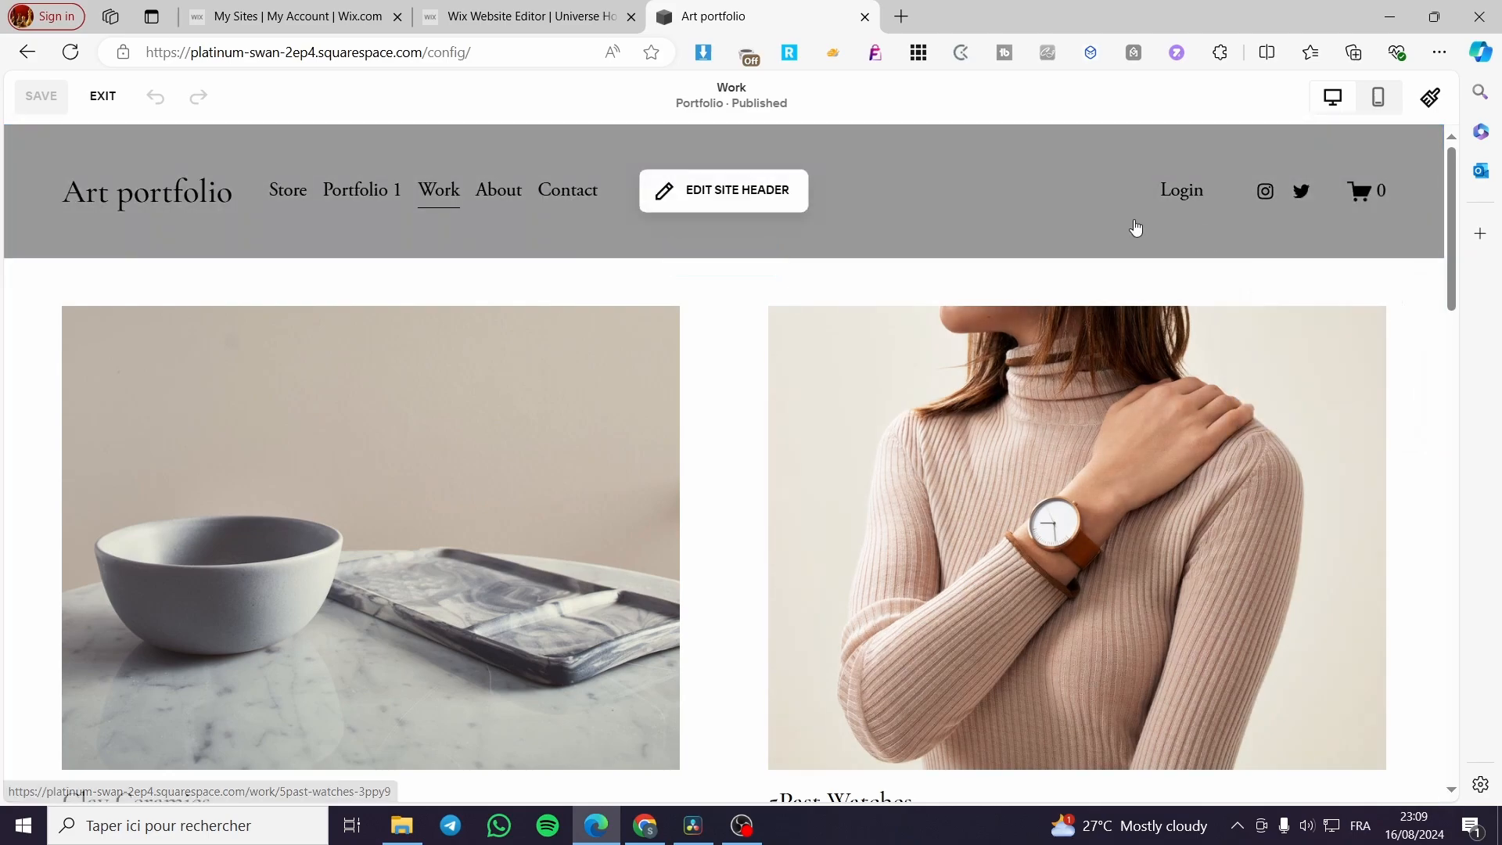
Step: Try moving Store below Work in the site header's navigation, restore its order, and exit the editor without saving
{"action": "left_click", "coordinate": [741, 199]}
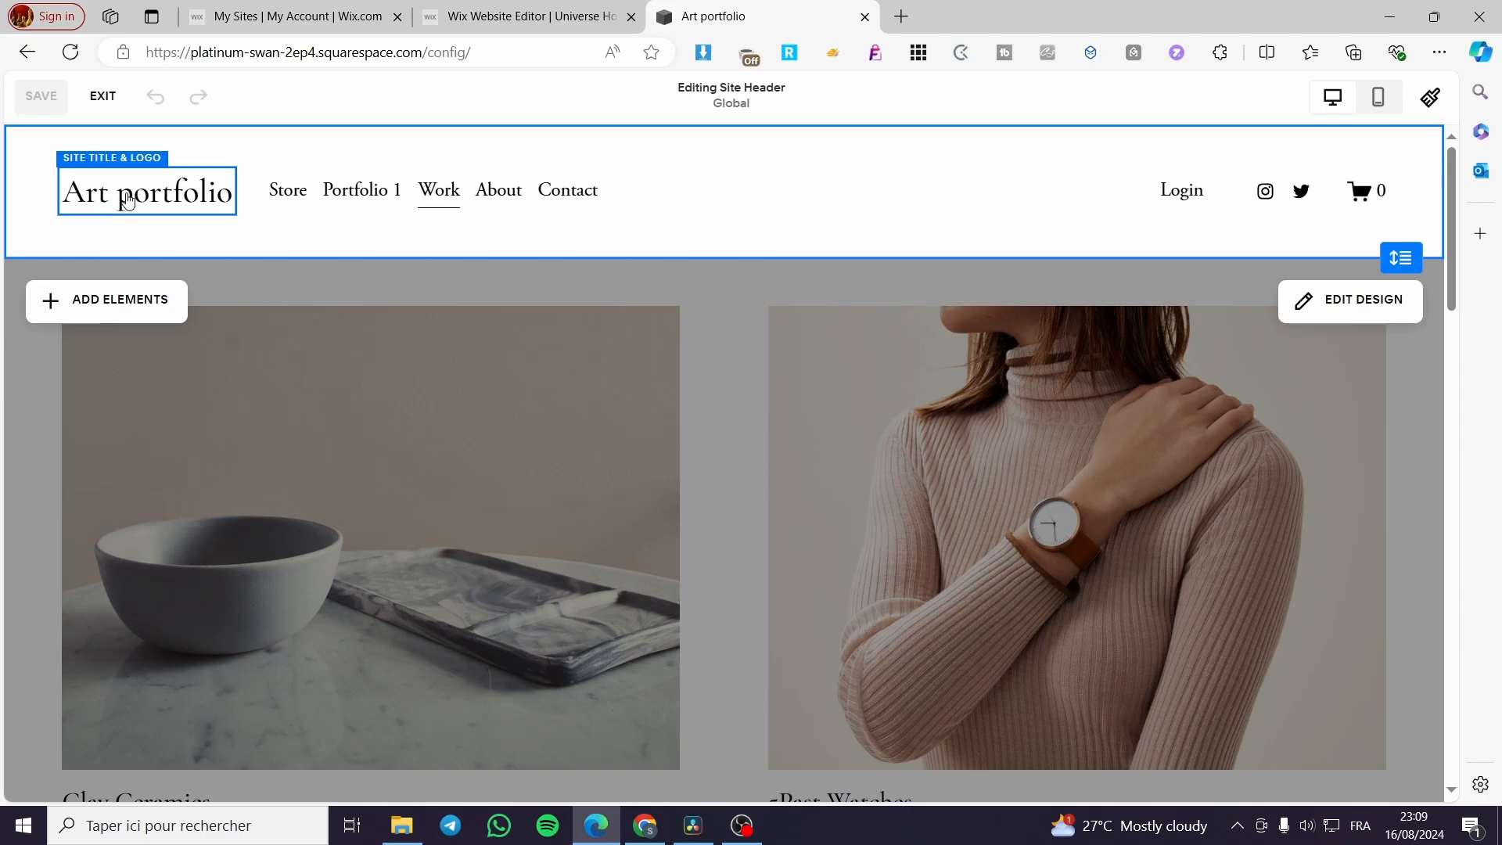
{"action": "left_click", "coordinate": [307, 209]}
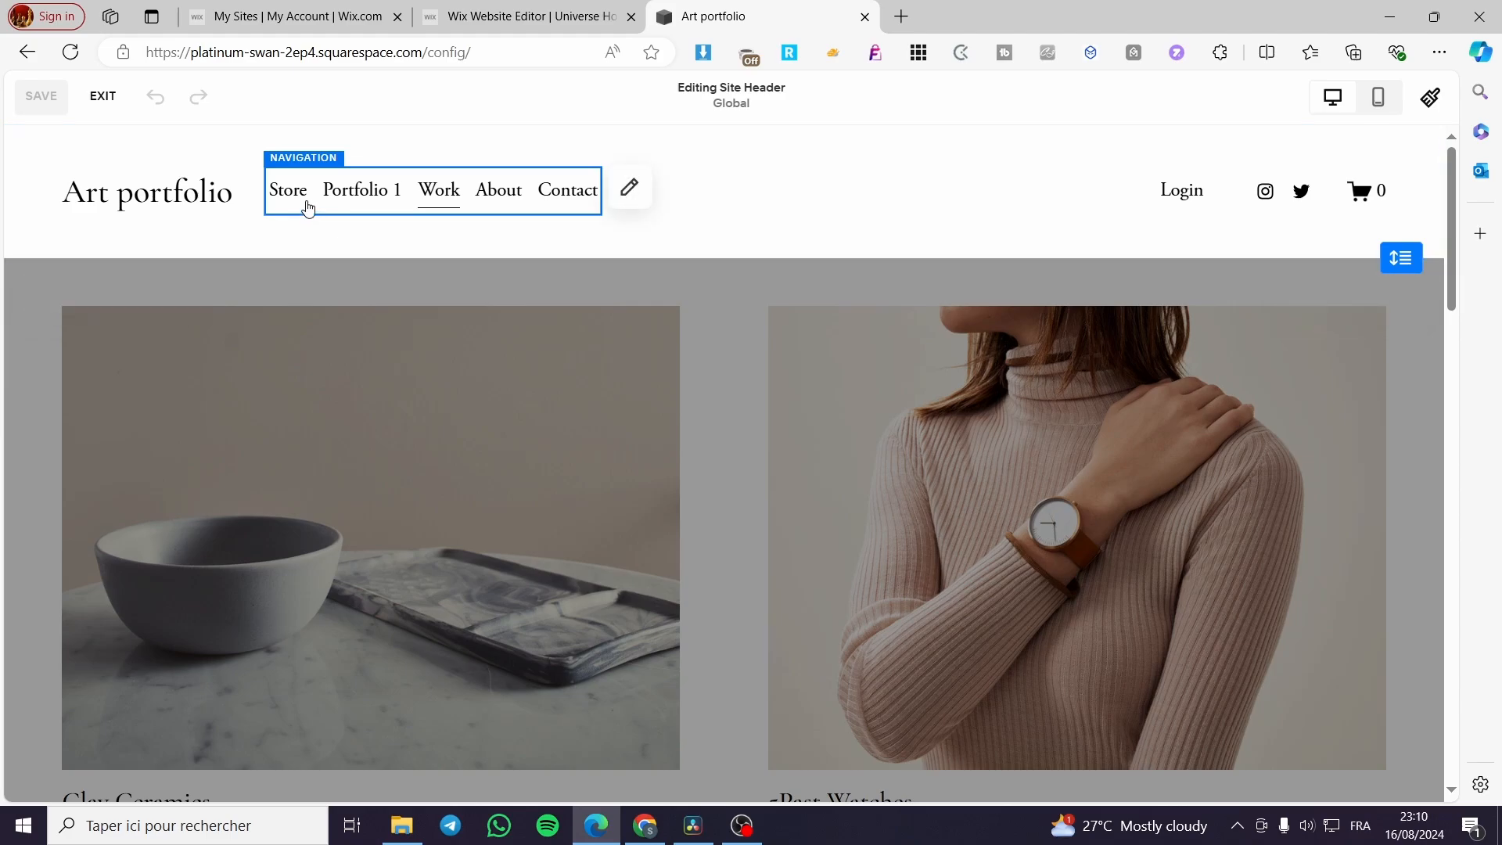
{"action": "left_click", "coordinate": [628, 191]}
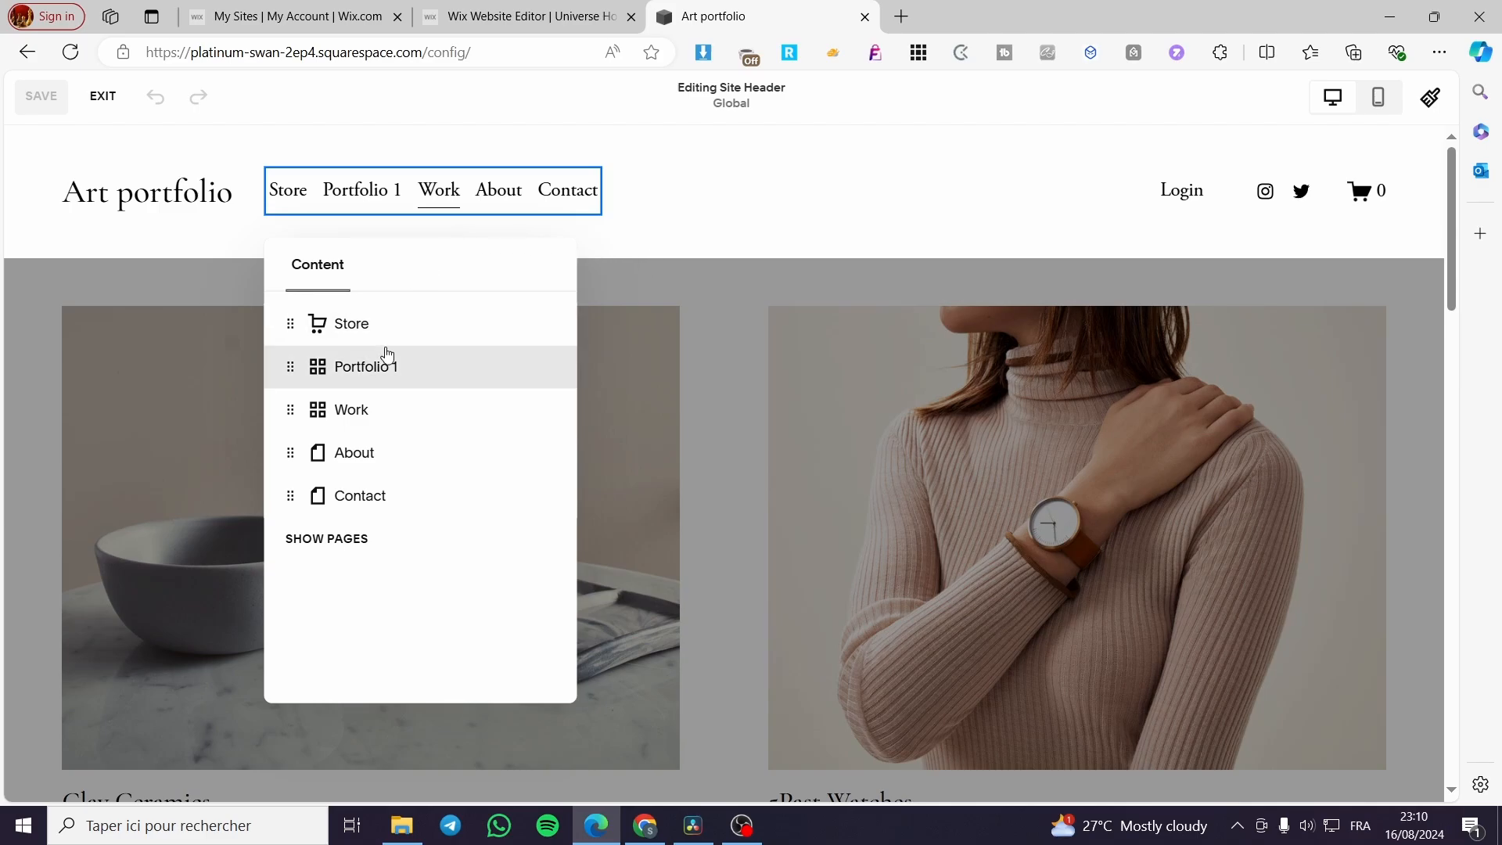
{"action": "left_click_drag", "start_coordinate": [291, 325], "coordinate": [296, 410]}
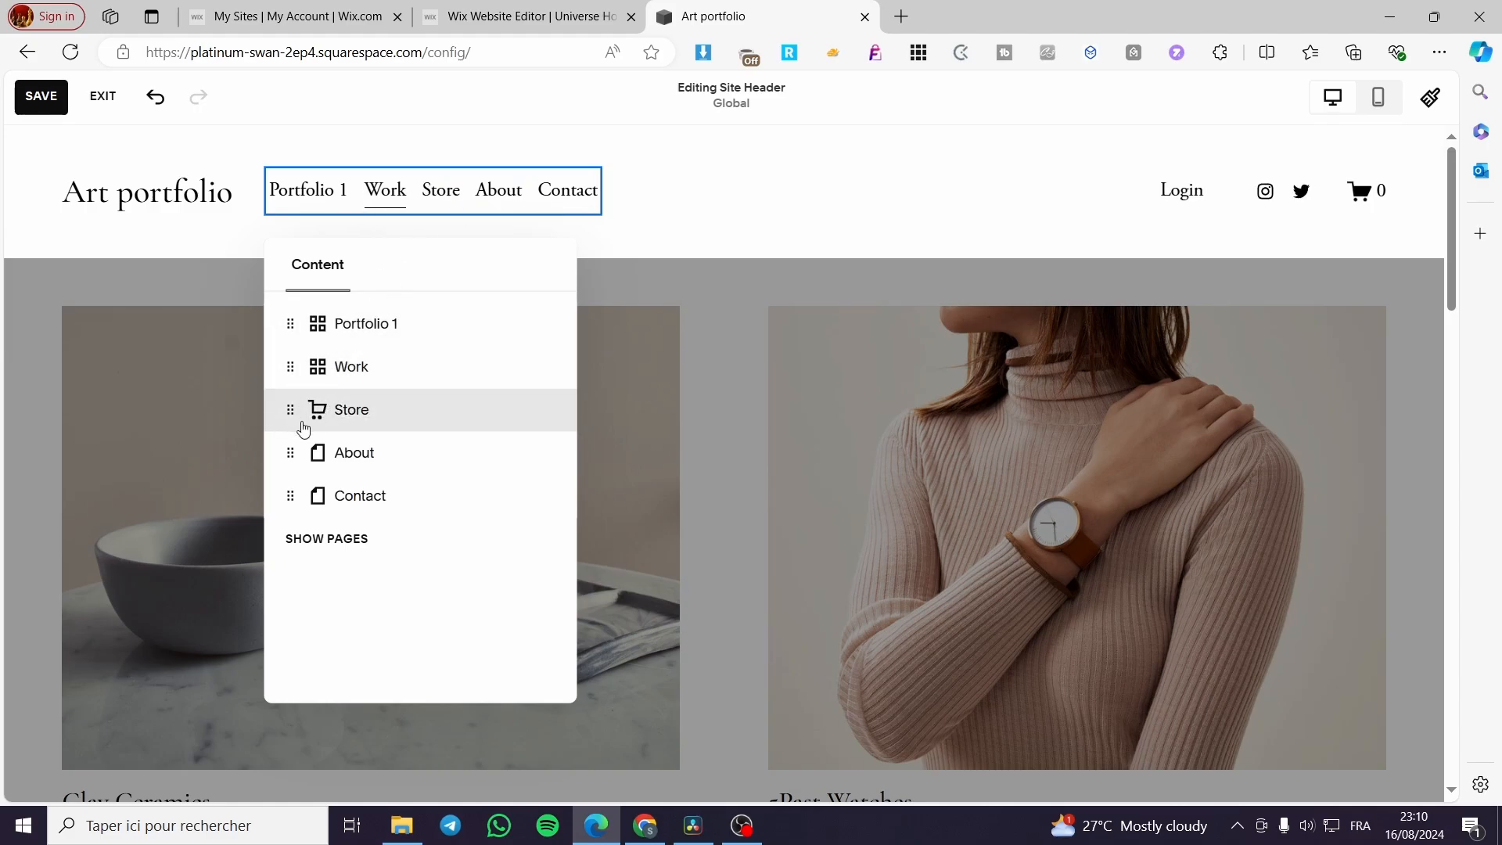
{"action": "left_click_drag", "start_coordinate": [277, 413], "coordinate": [294, 331]}
{"action": "key", "text": "Escape"}
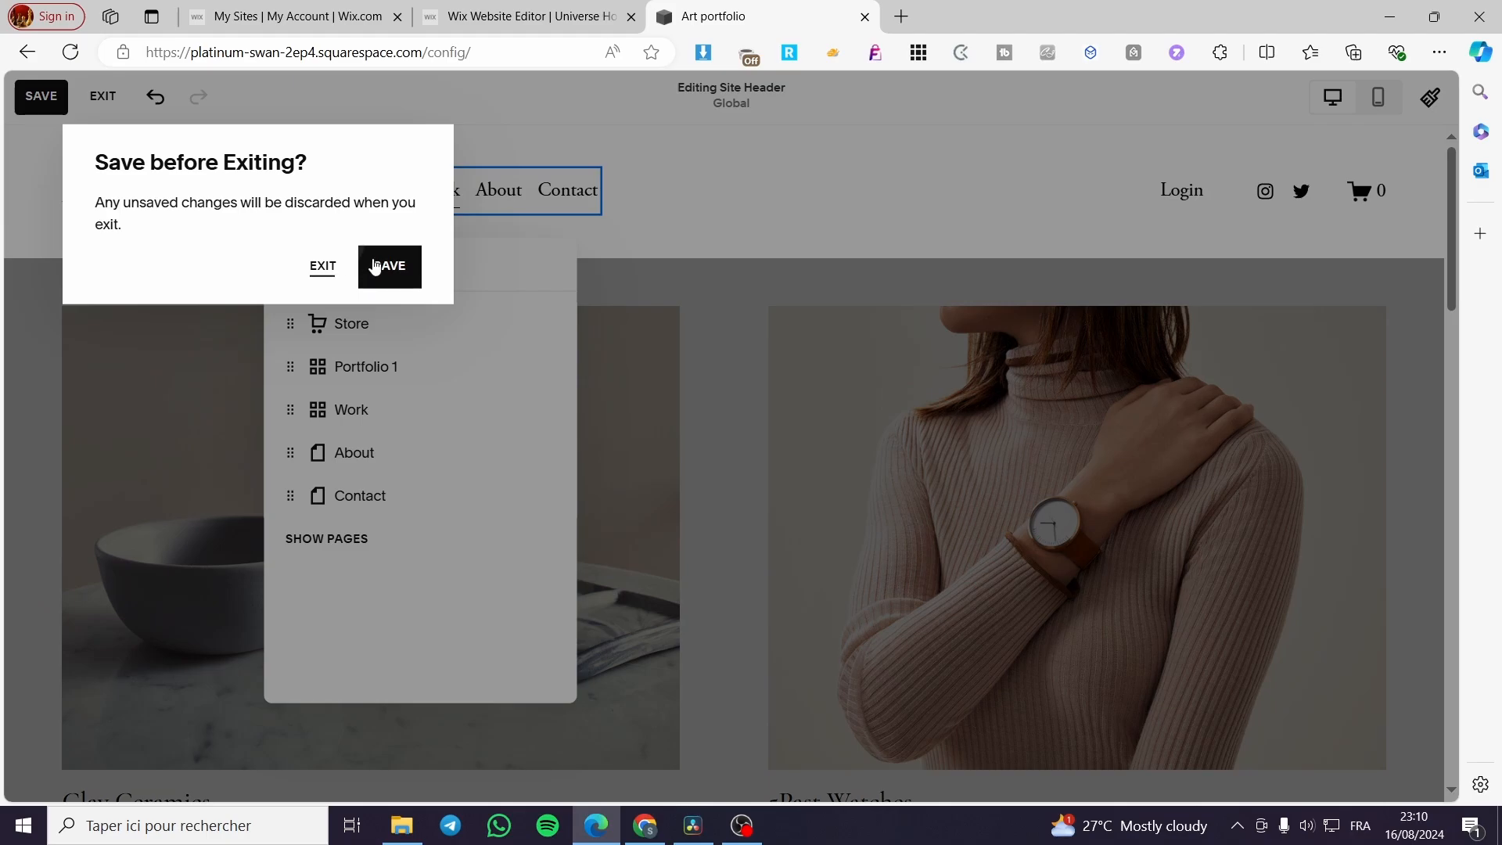
{"action": "left_click", "coordinate": [323, 266]}
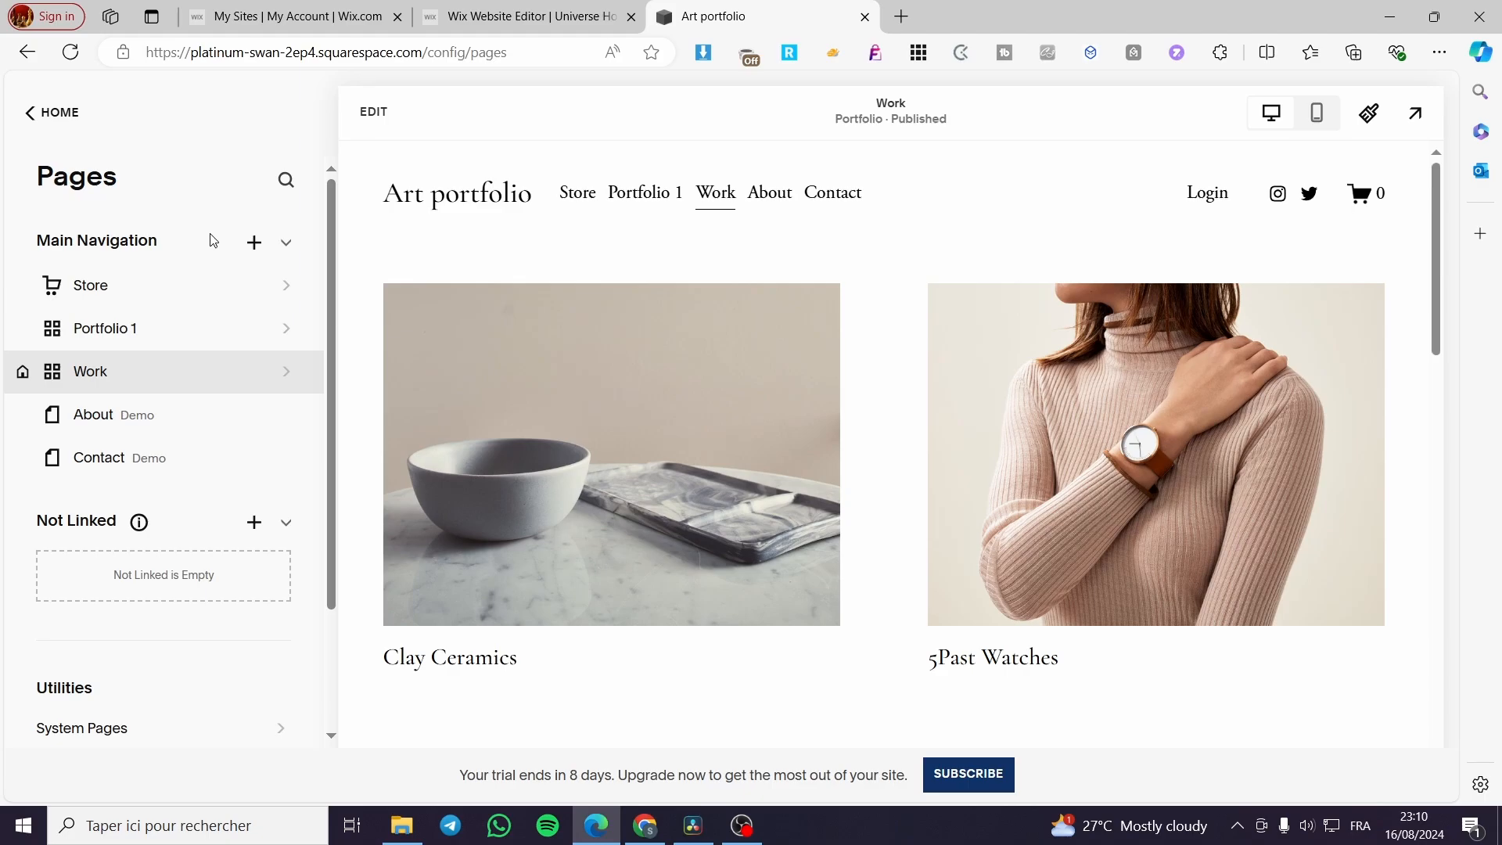
Step: Add a blank page to the main navigation, keep its default name, and open it
{"action": "left_click", "coordinate": [247, 245]}
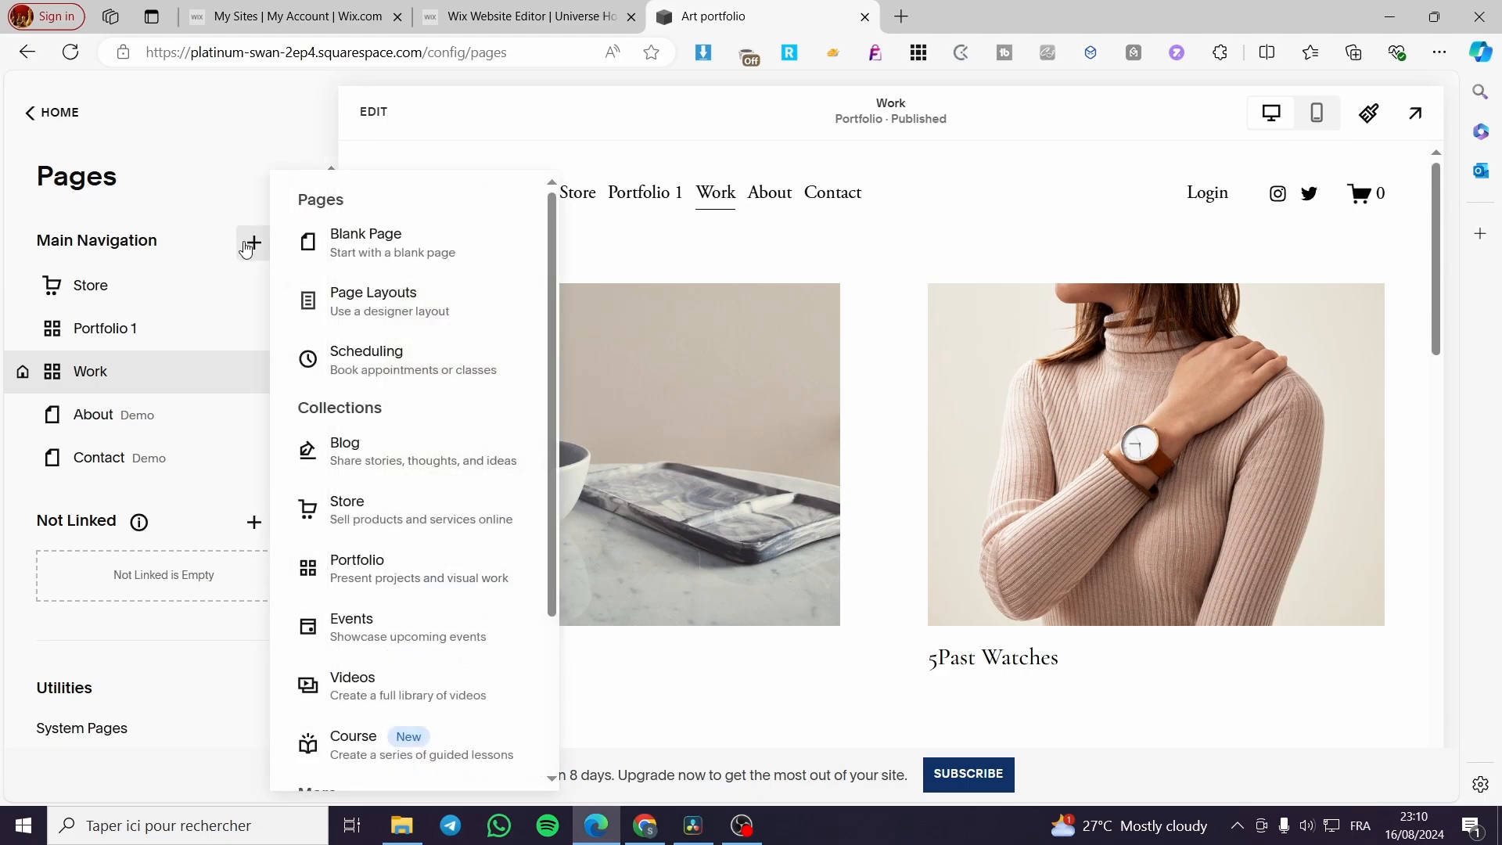
{"action": "left_click", "coordinate": [386, 233]}
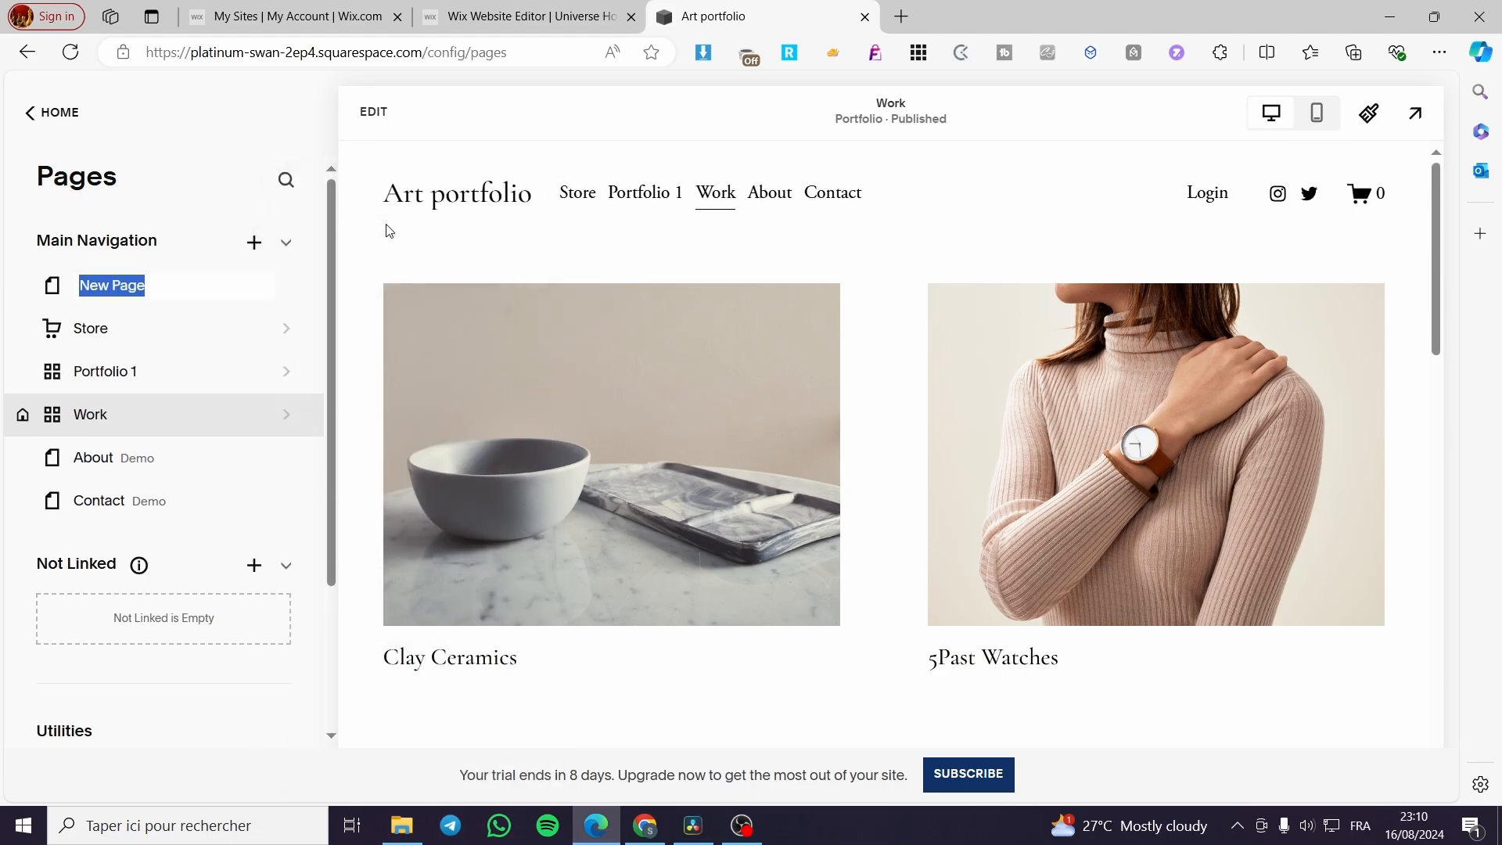
{"action": "left_click", "coordinate": [304, 295]}
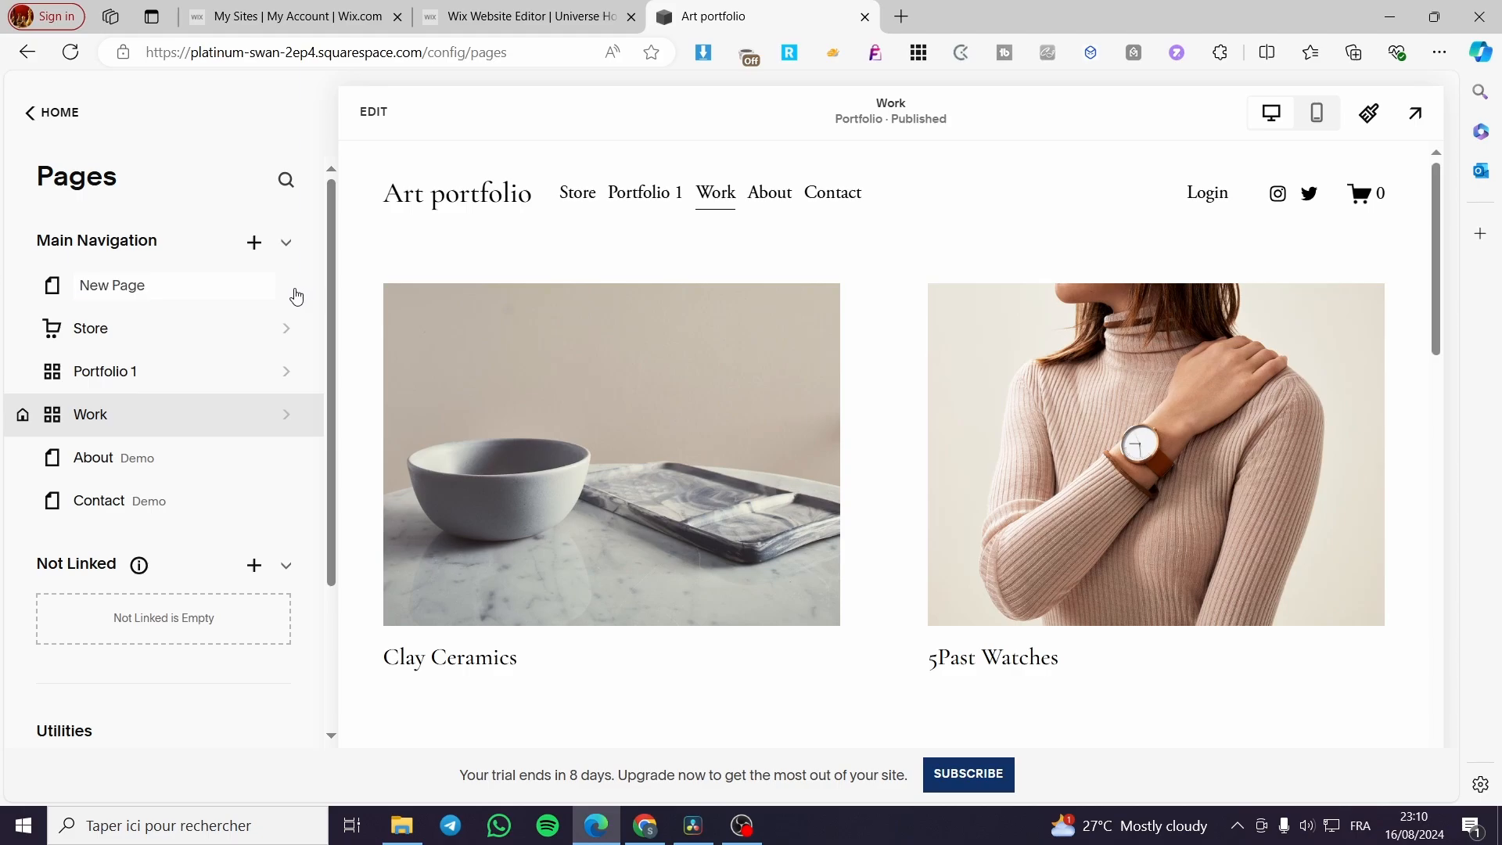
{"action": "left_click", "coordinate": [195, 295]}
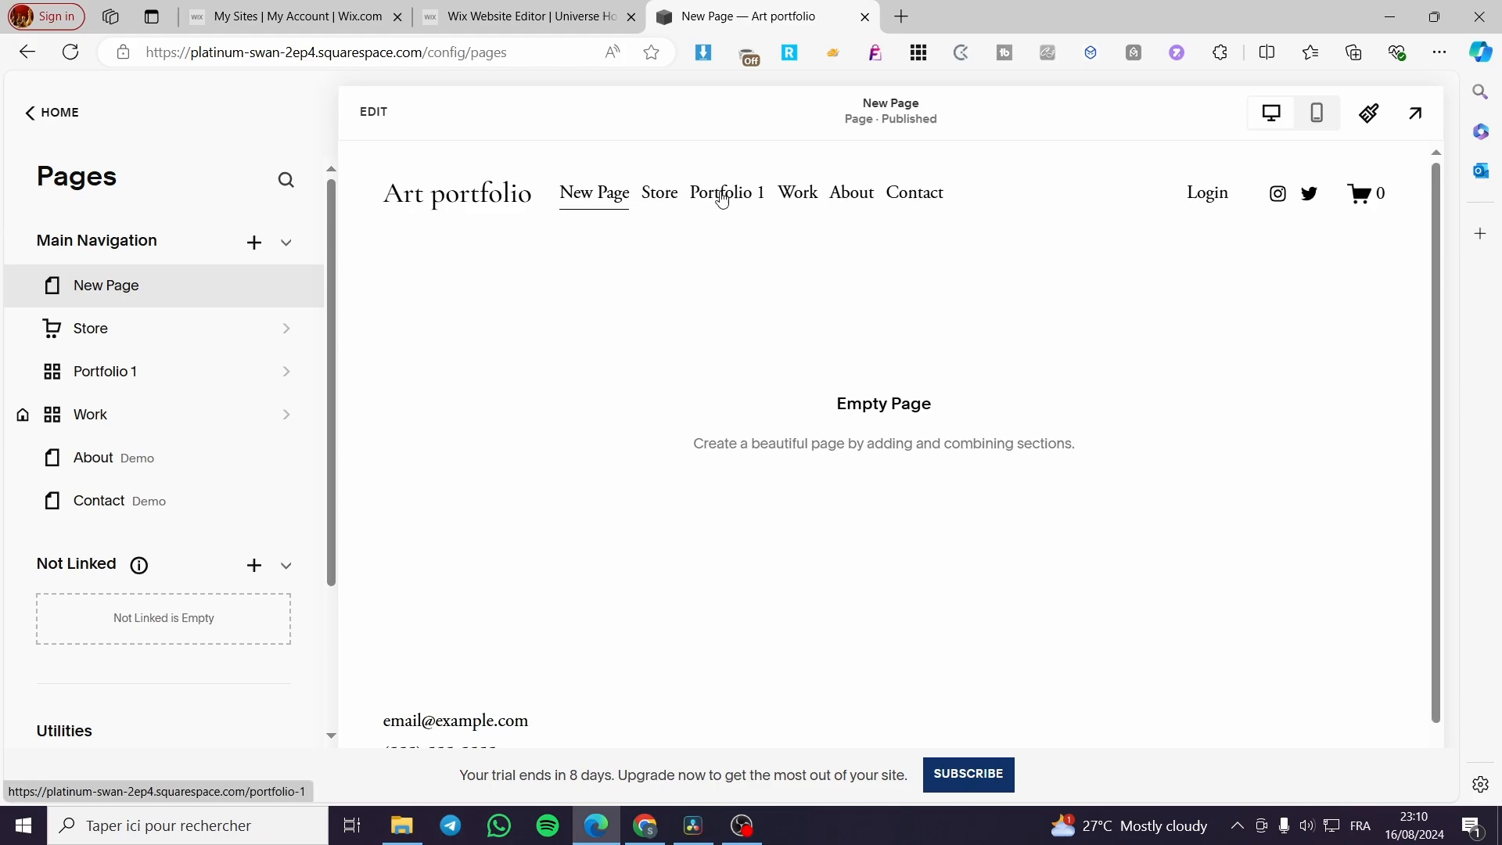
{"action": "left_click", "coordinate": [51, 113]}
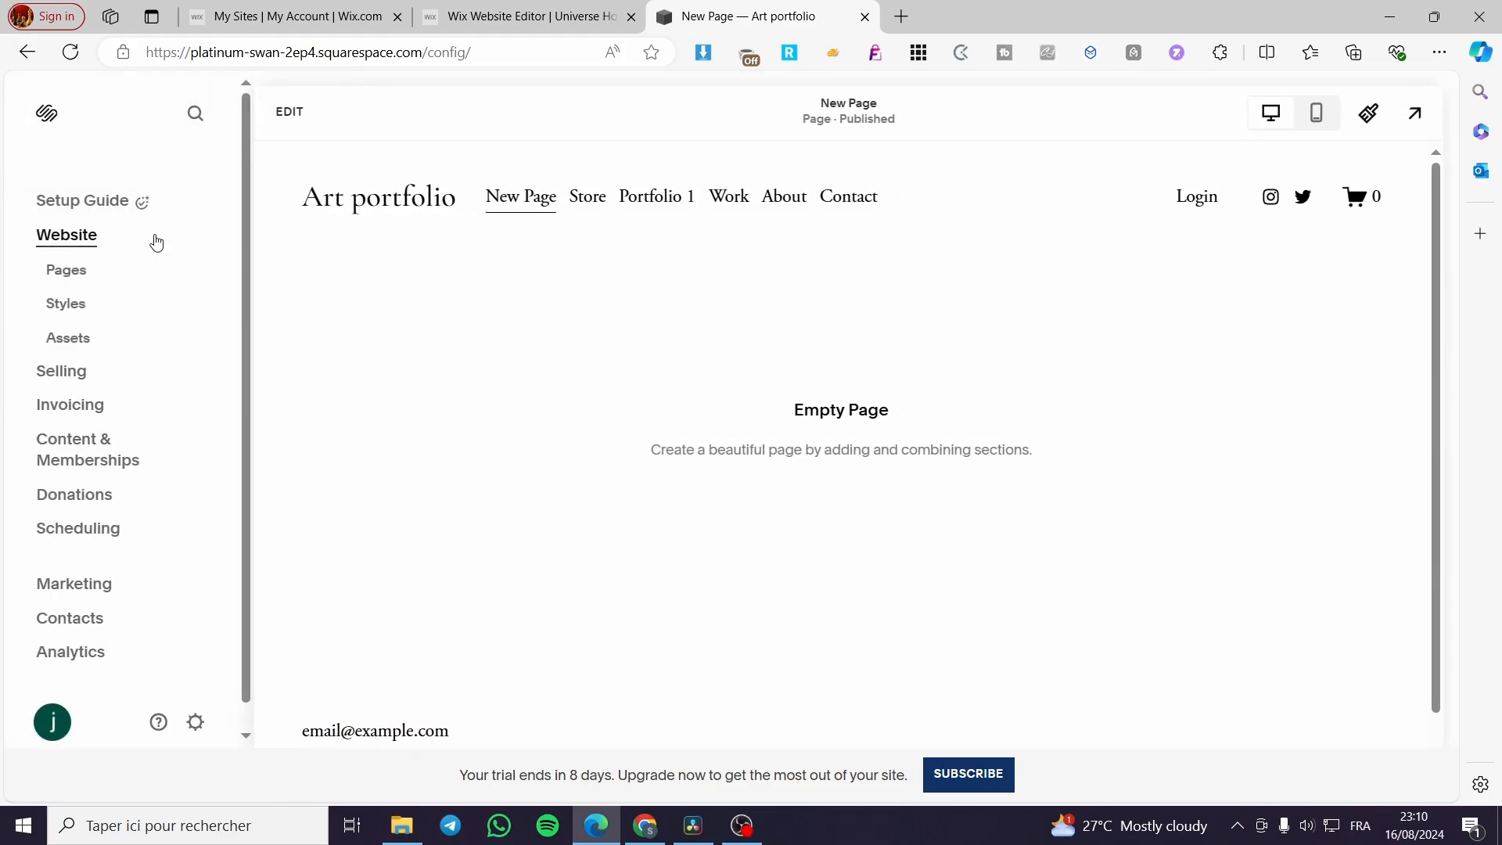
{"action": "left_click", "coordinate": [74, 274]}
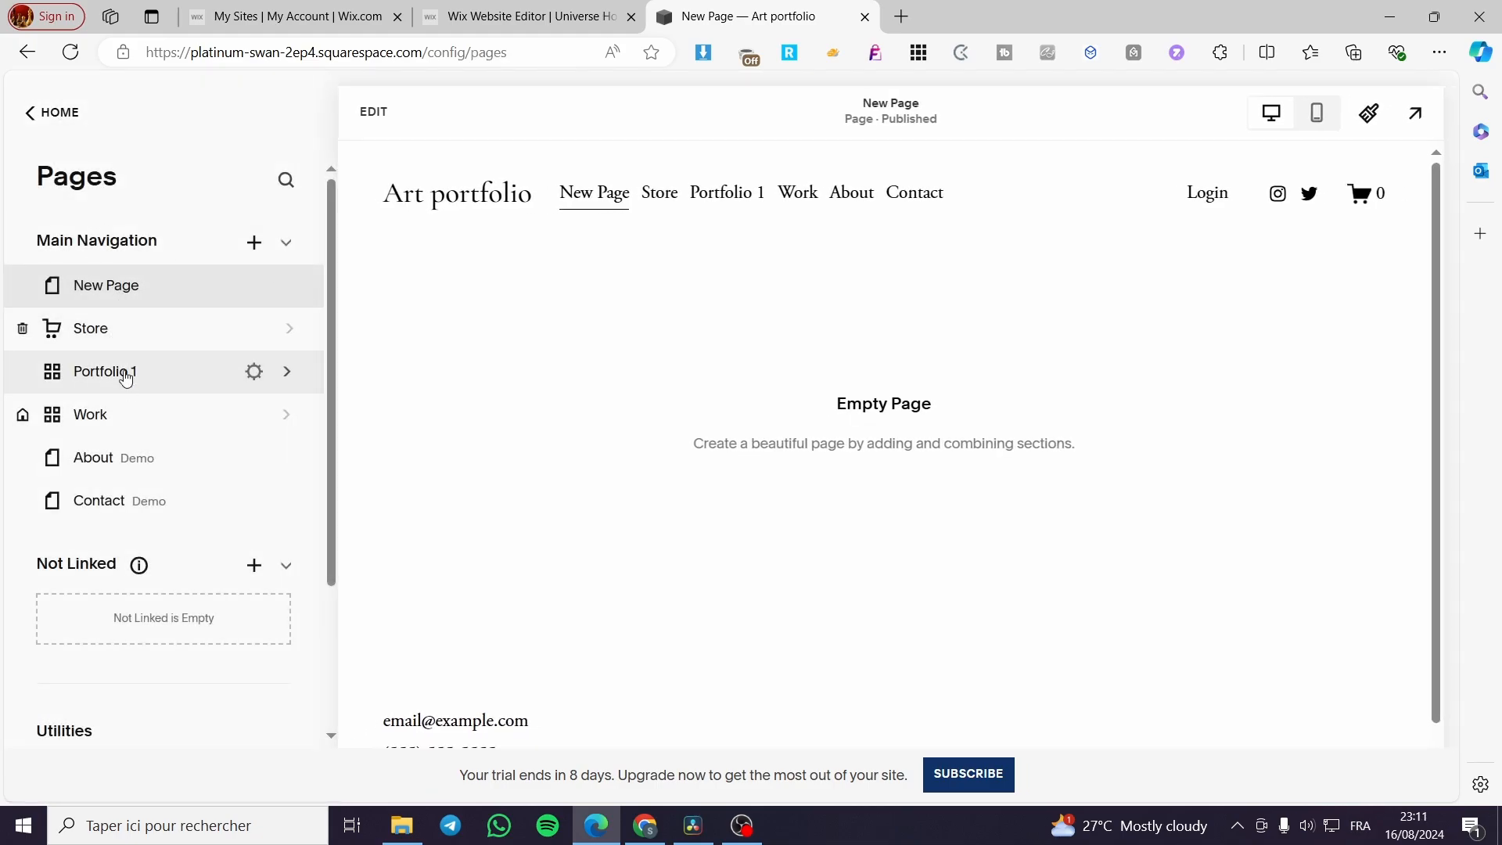
Step: View the Store page, the empty New Page and the Work home page, and return to the Pages list
{"action": "scroll", "coordinate": [144, 368], "scroll_direction": "down", "scroll_amount": 1}
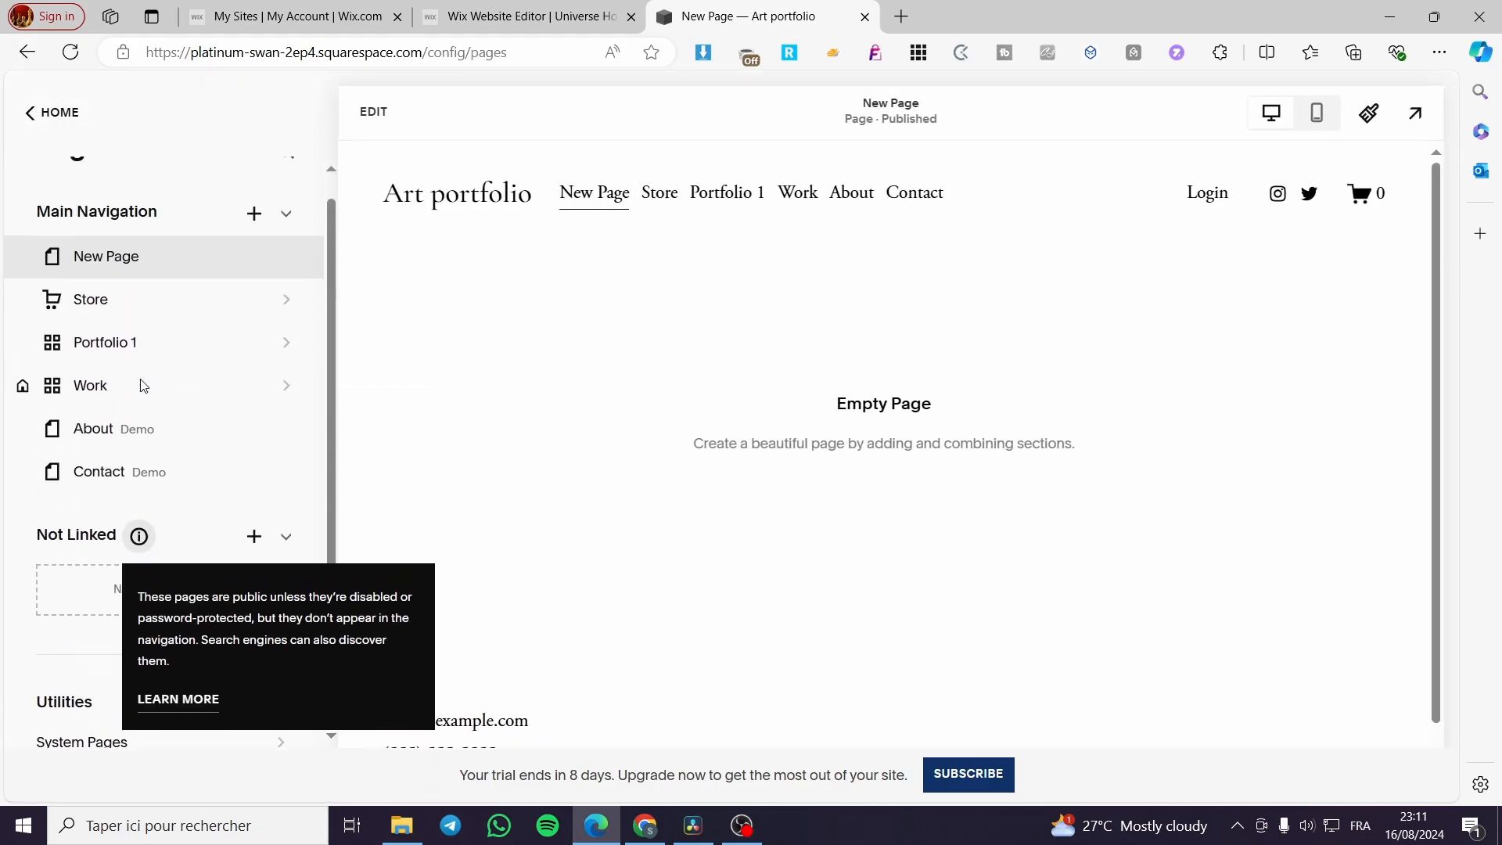
{"action": "scroll", "coordinate": [110, 344], "scroll_direction": "up", "scroll_amount": 1}
{"action": "left_click", "coordinate": [90, 332]}
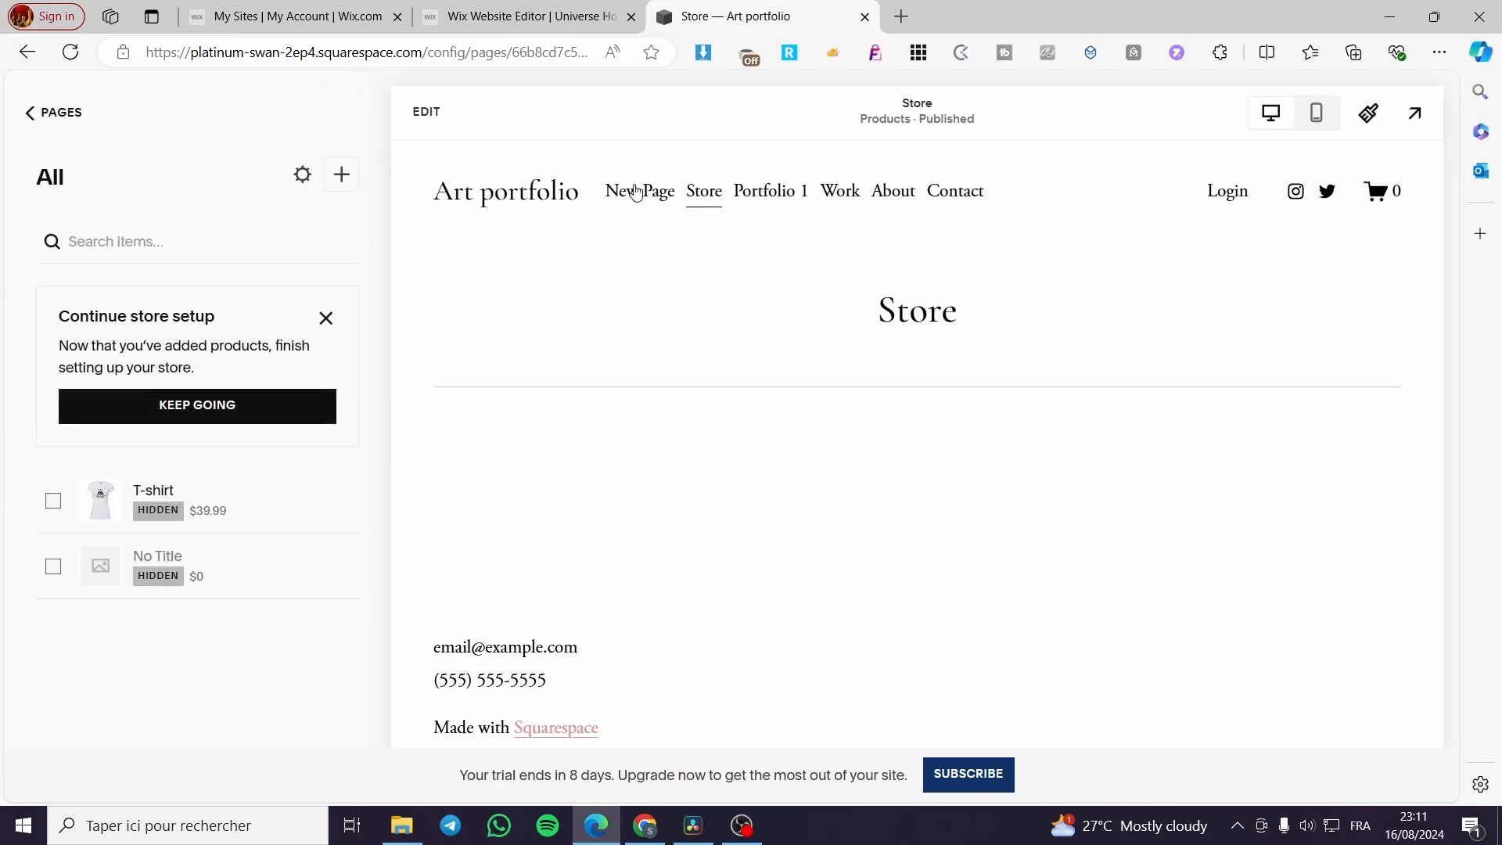
{"action": "left_click", "coordinate": [651, 192]}
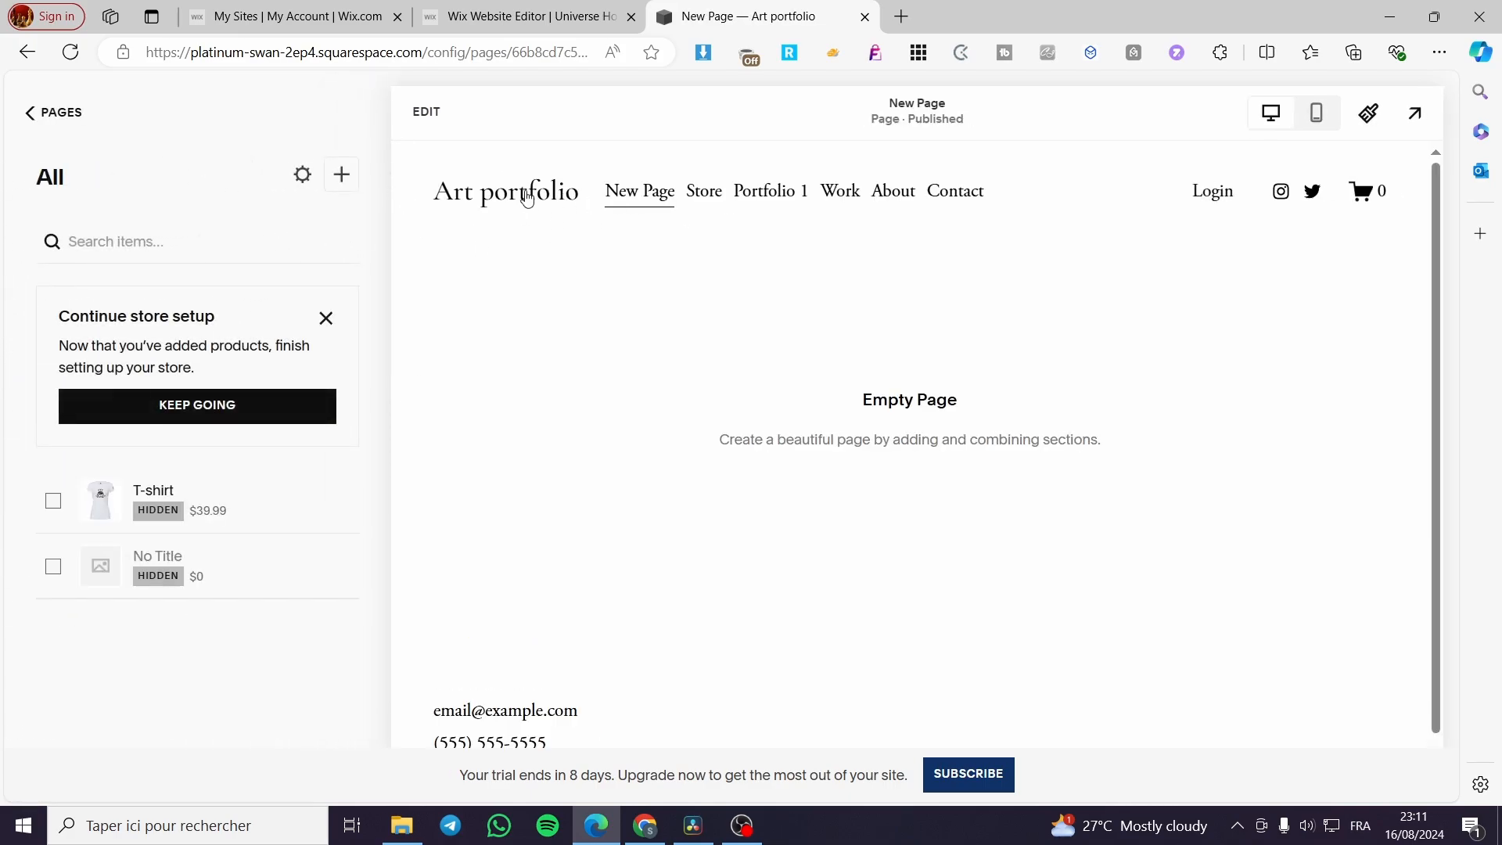
{"action": "left_click", "coordinate": [522, 193]}
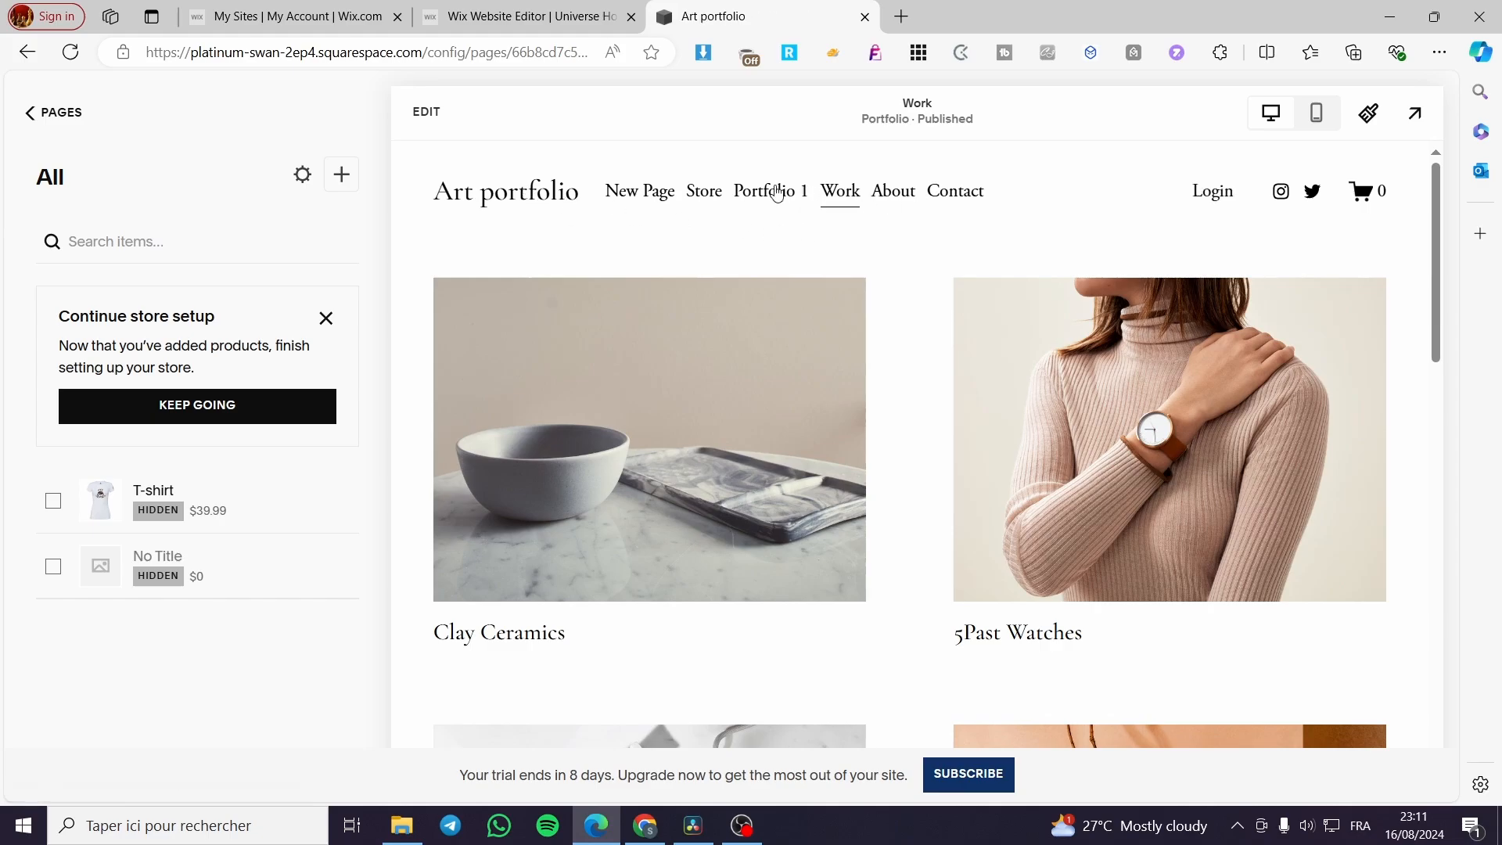
{"action": "left_click", "coordinate": [35, 116]}
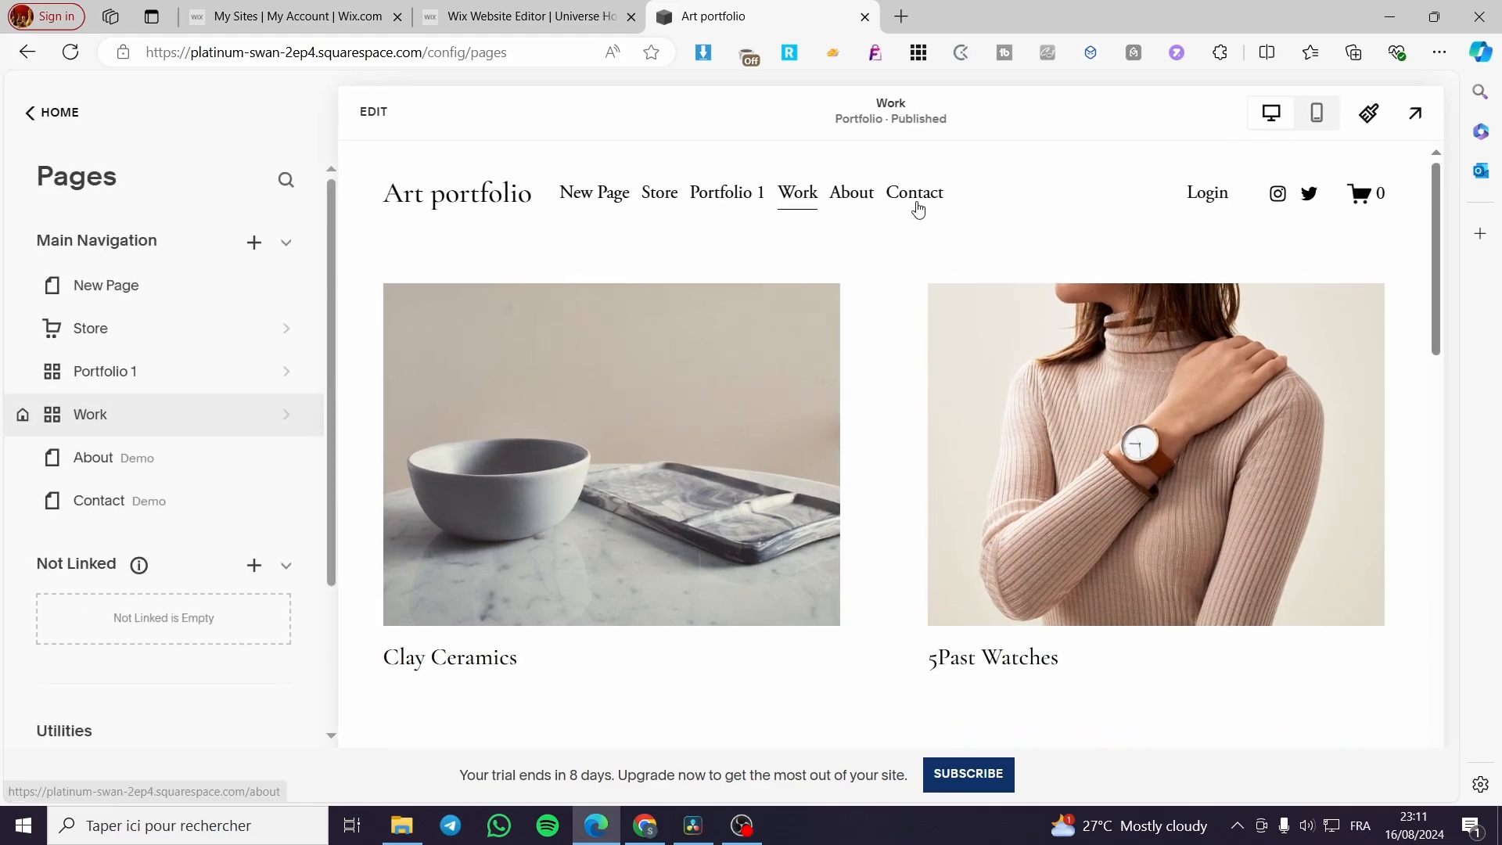
Step: Open the site header for editing on the Work page and move New Page to the end of the navigation, after Contact
{"action": "left_click", "coordinate": [421, 113]}
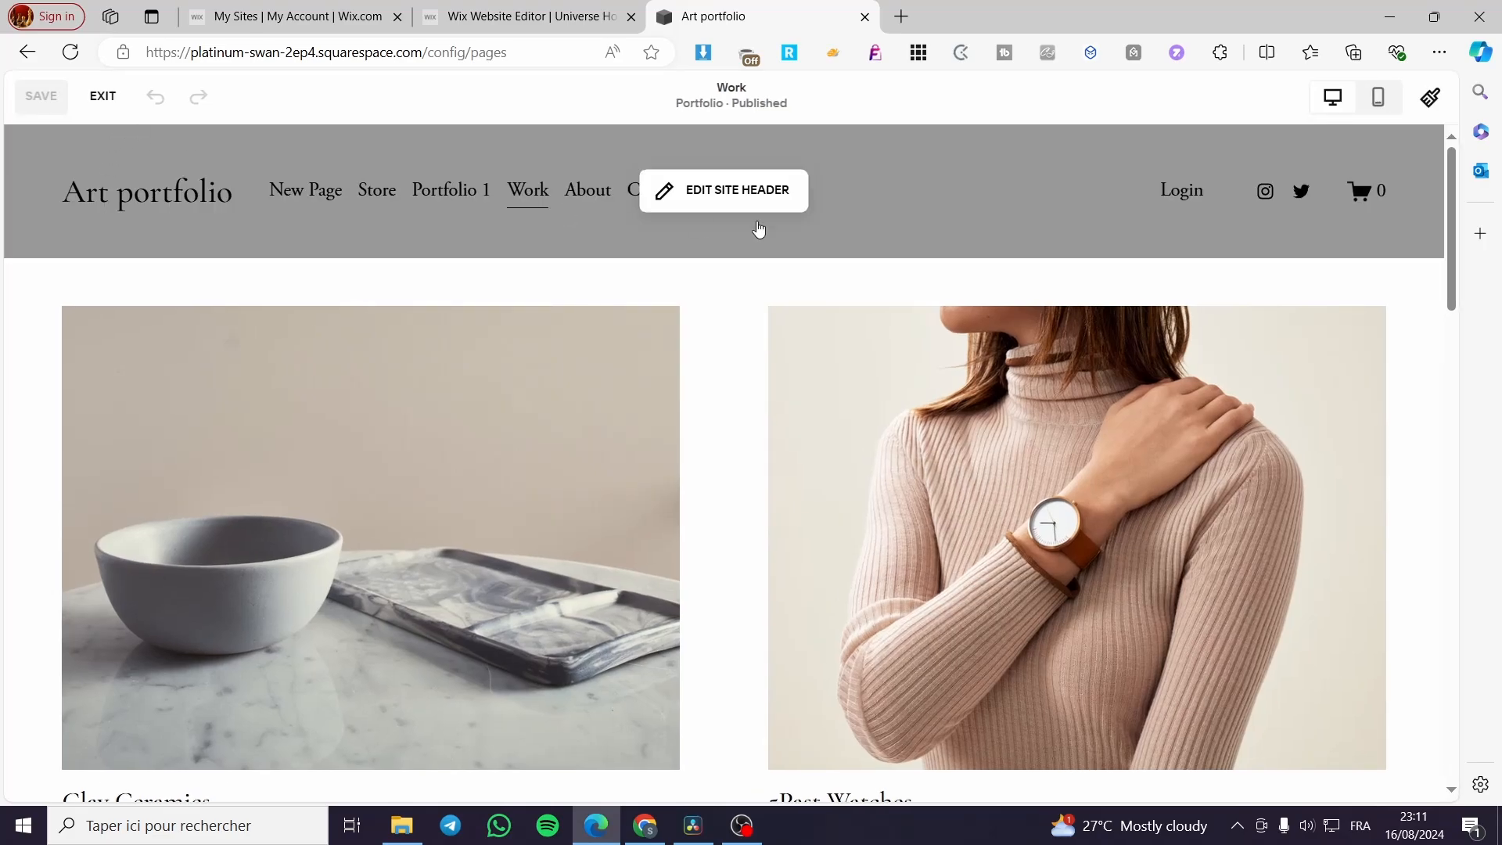
{"action": "left_click", "coordinate": [763, 190]}
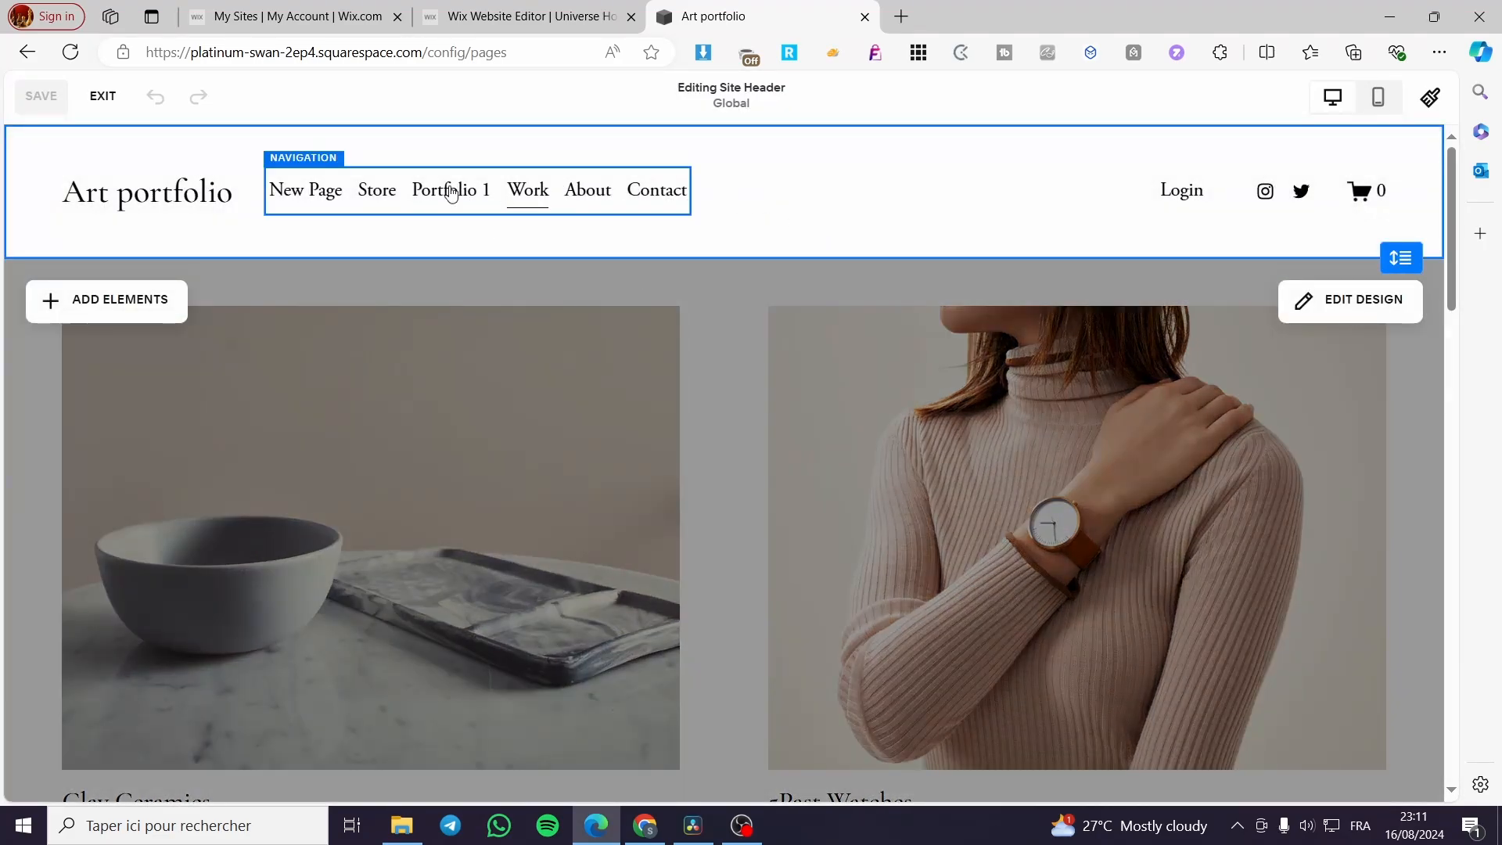
{"action": "left_click", "coordinate": [714, 189]}
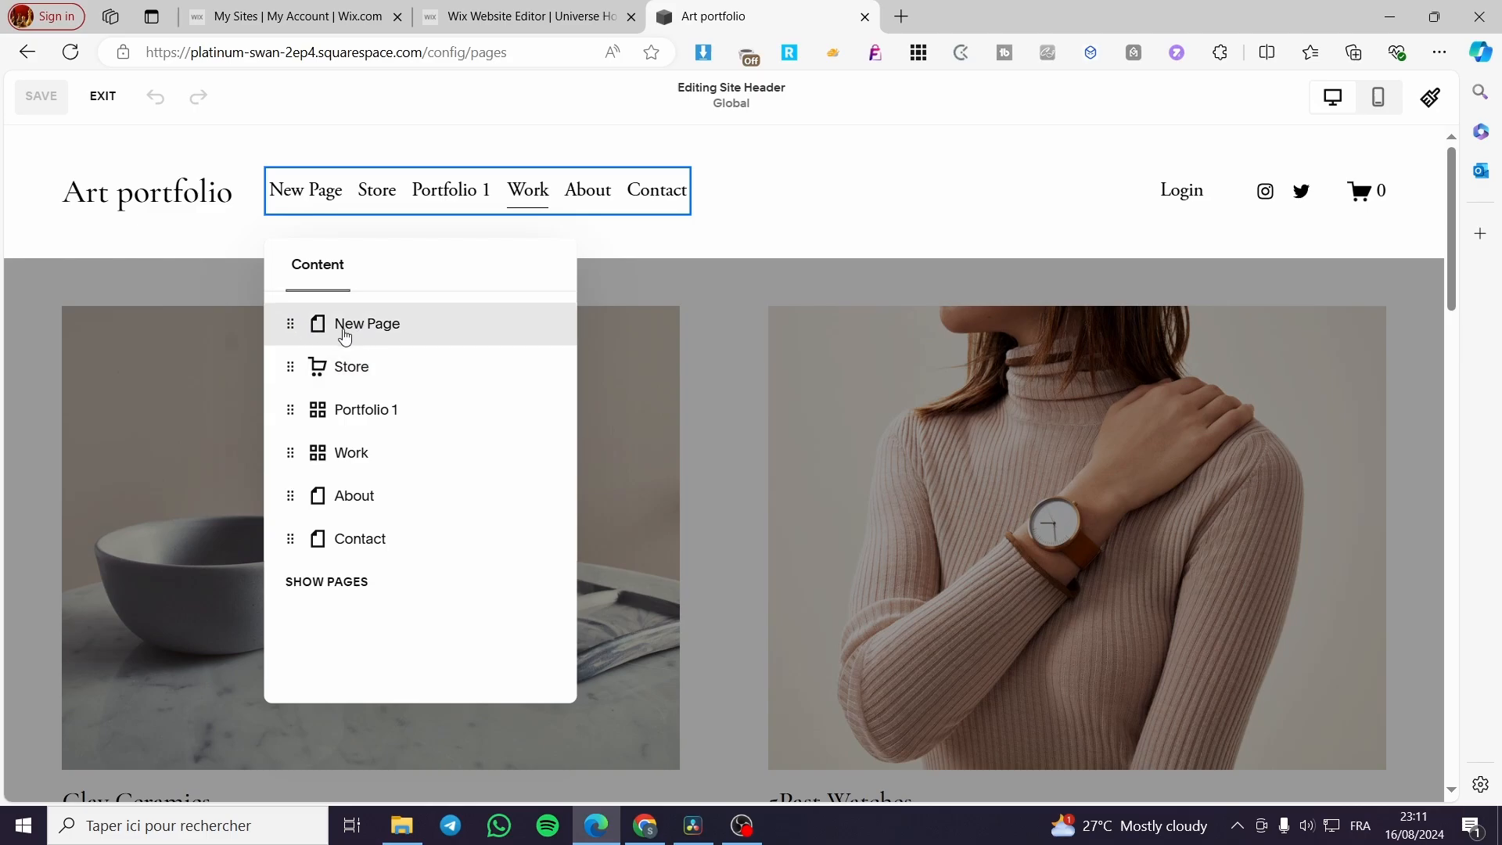
{"action": "left_click_drag", "start_coordinate": [312, 332], "coordinate": [328, 540]}
{"action": "left_click", "coordinate": [865, 222]}
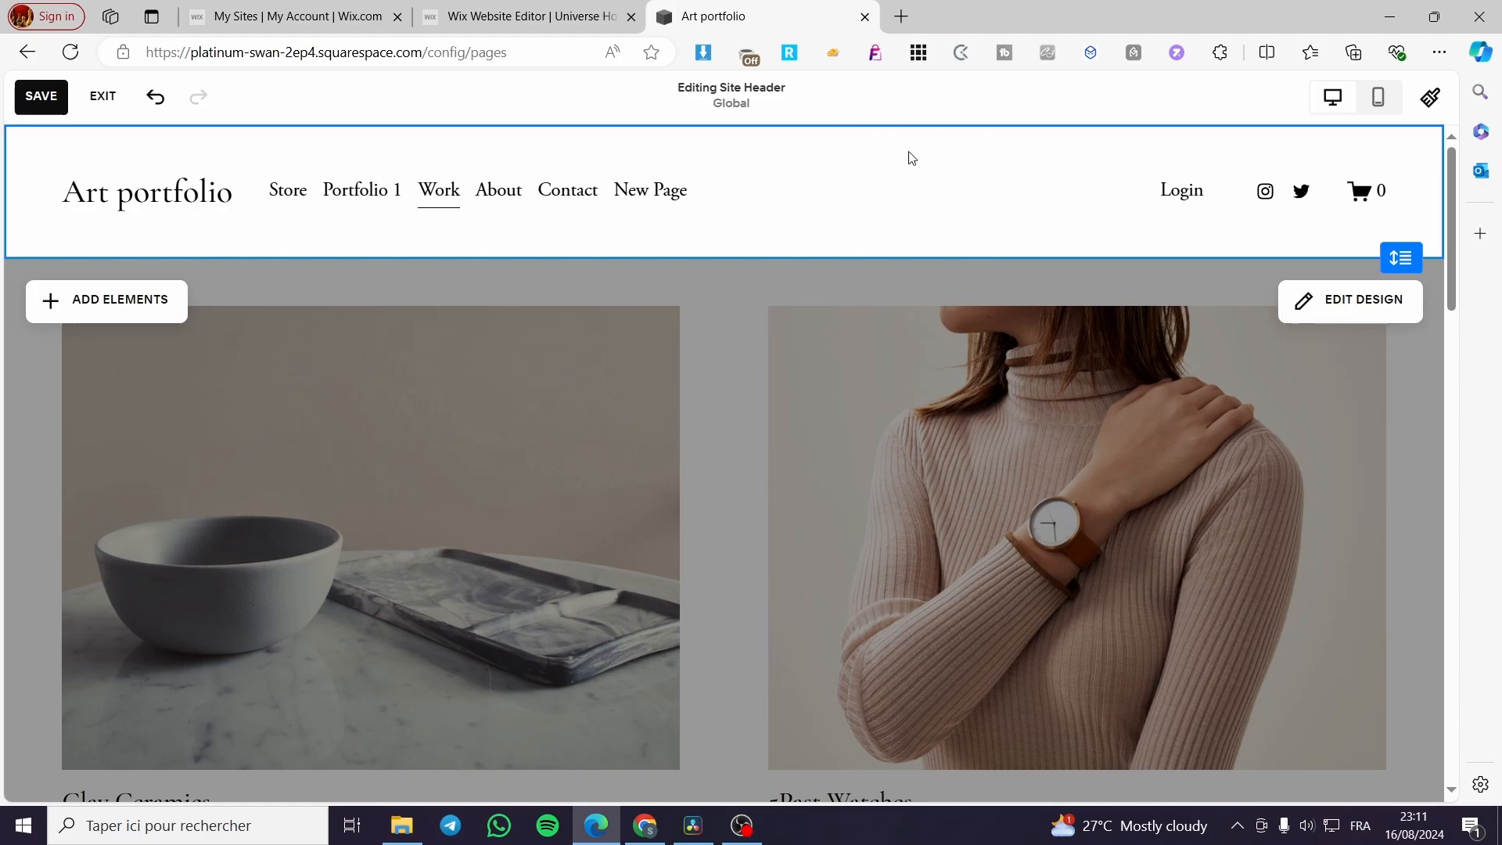
Step: Try header layouts with the navigation beside the header actions, centred, below a centred logo, and left of a centred logo
{"action": "left_click", "coordinate": [1363, 291]}
{"action": "scroll", "coordinate": [1276, 486], "scroll_direction": "up", "scroll_amount": 2}
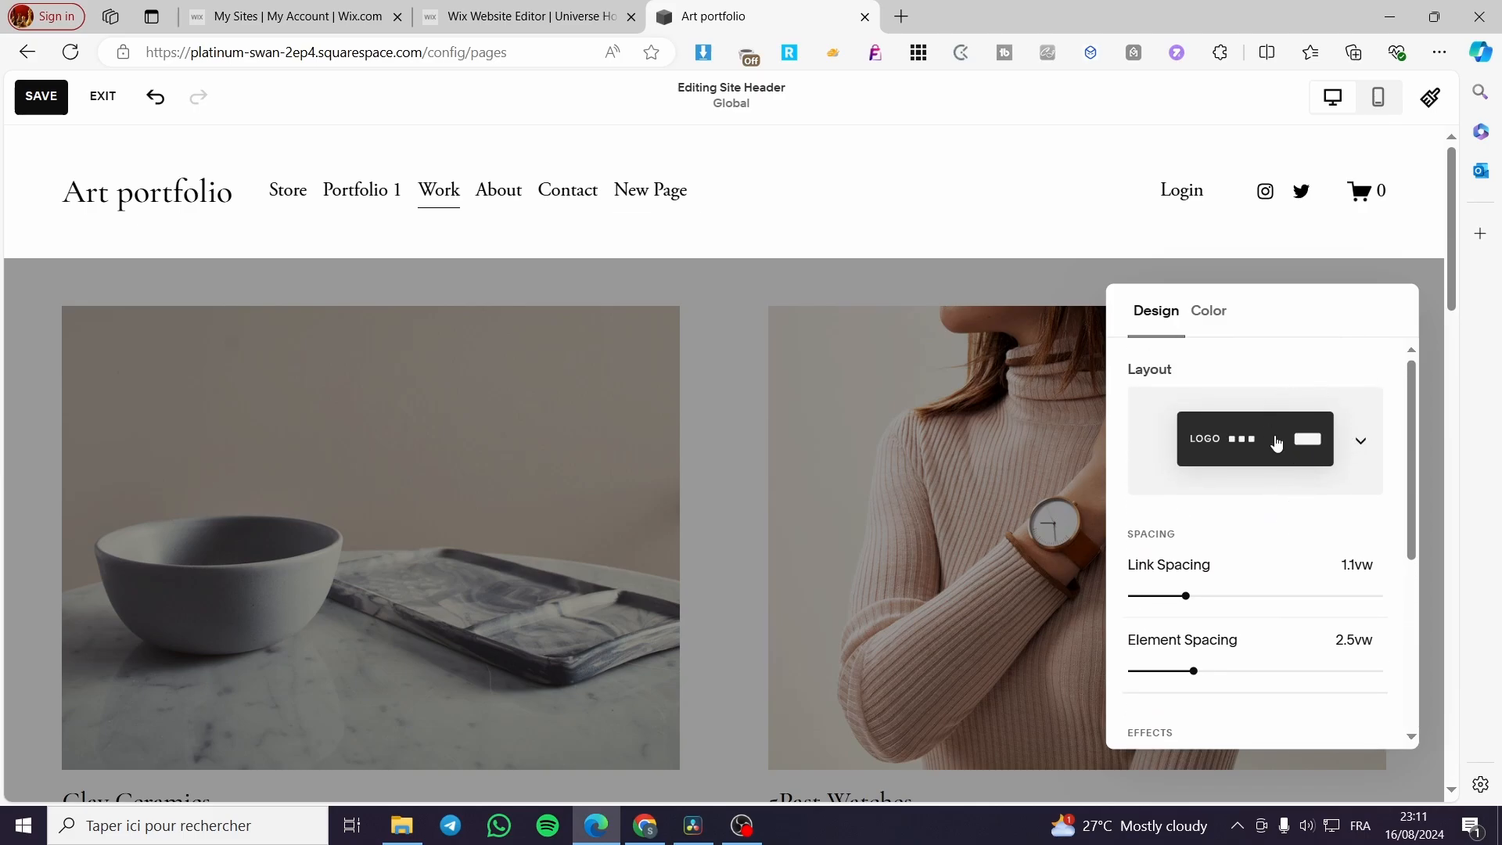
{"action": "left_click_drag", "start_coordinate": [1315, 310], "coordinate": [923, 287]}
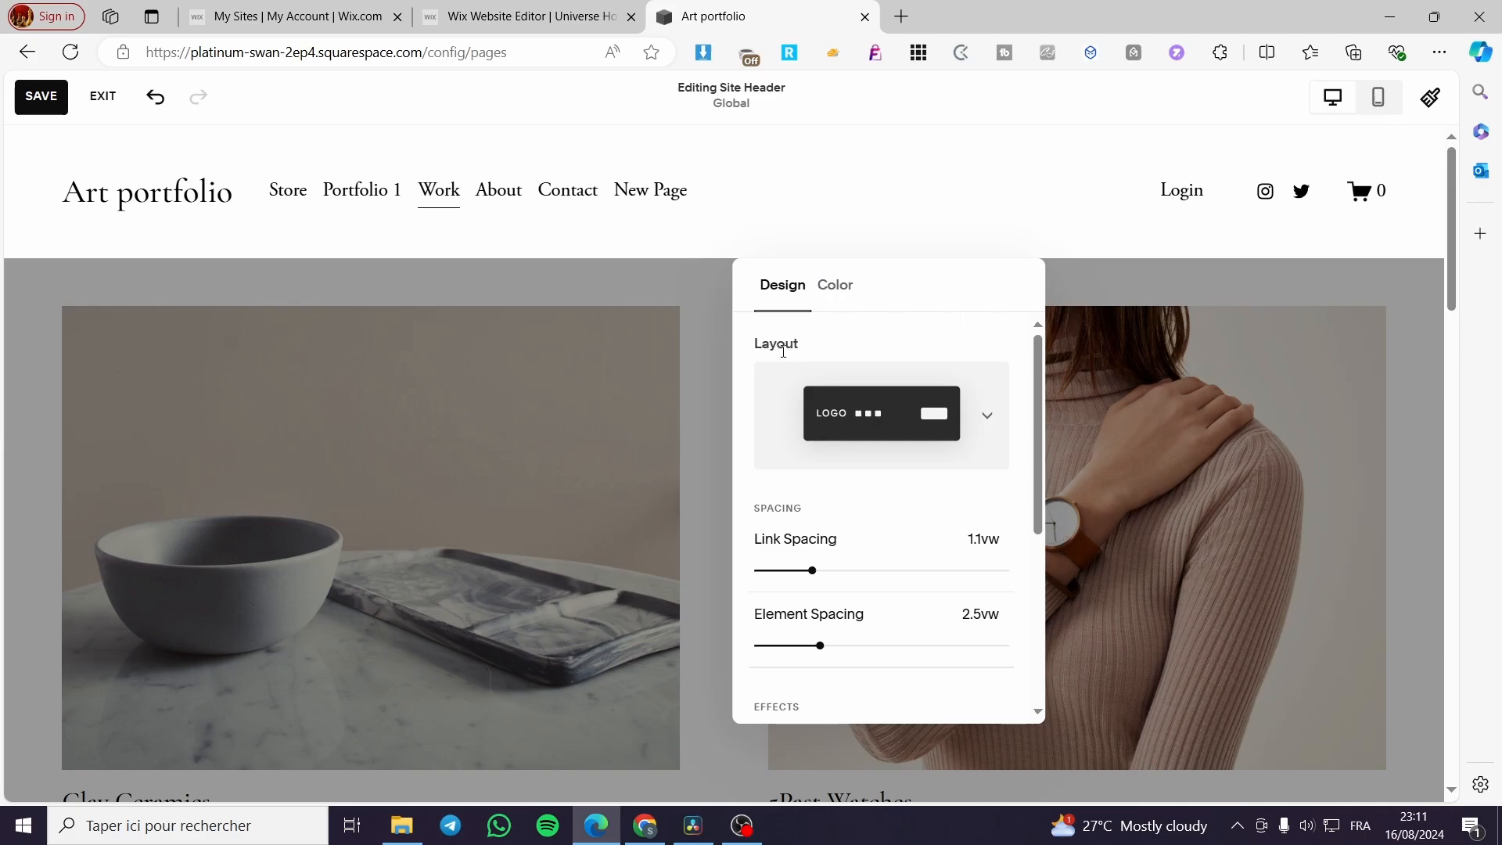
{"action": "left_click", "coordinate": [971, 396]}
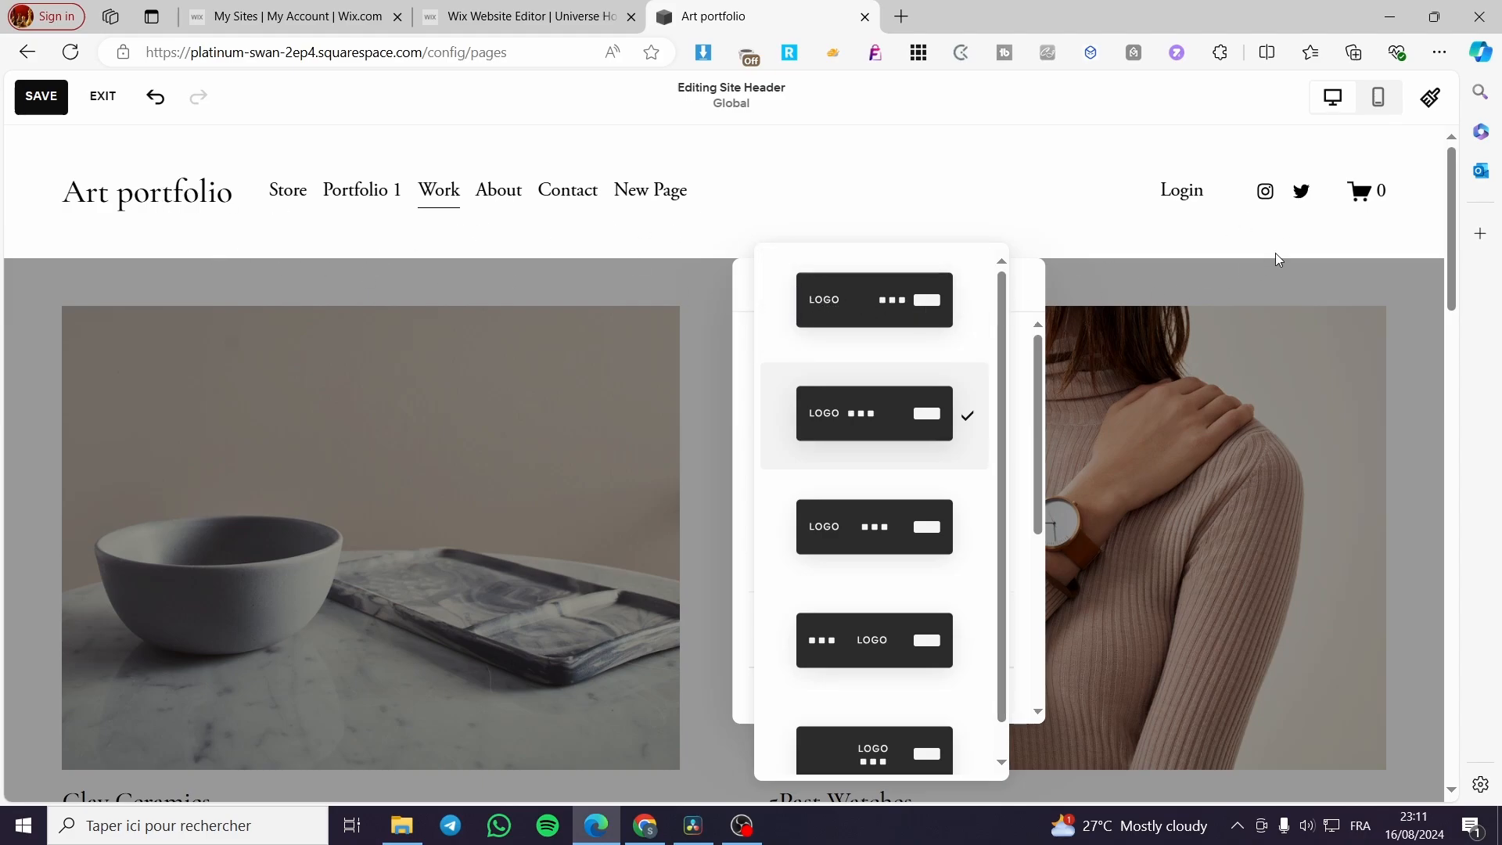
{"action": "left_click", "coordinate": [902, 297]}
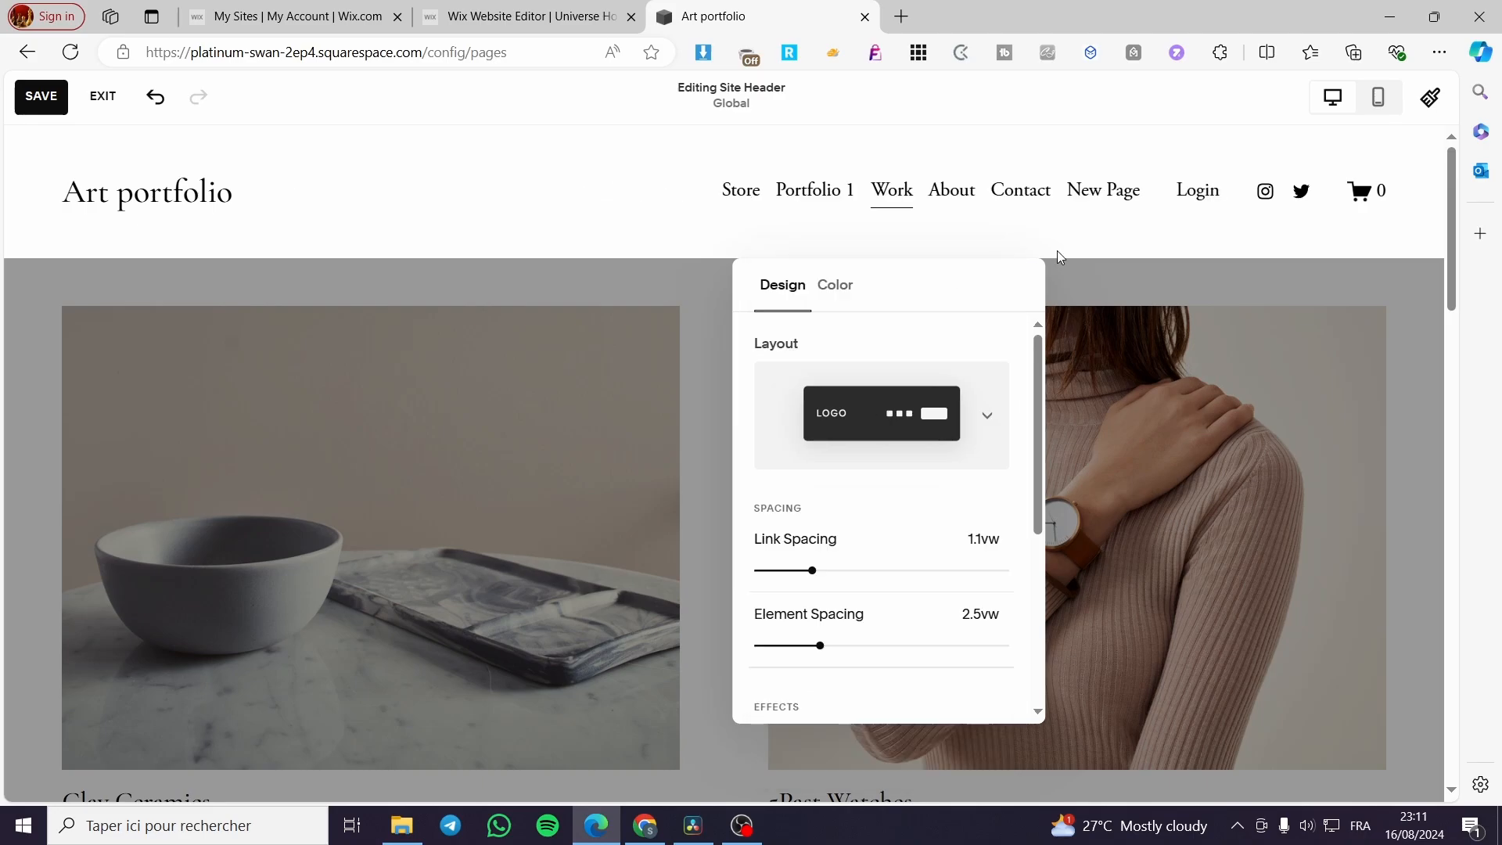
{"action": "left_click", "coordinate": [987, 409]}
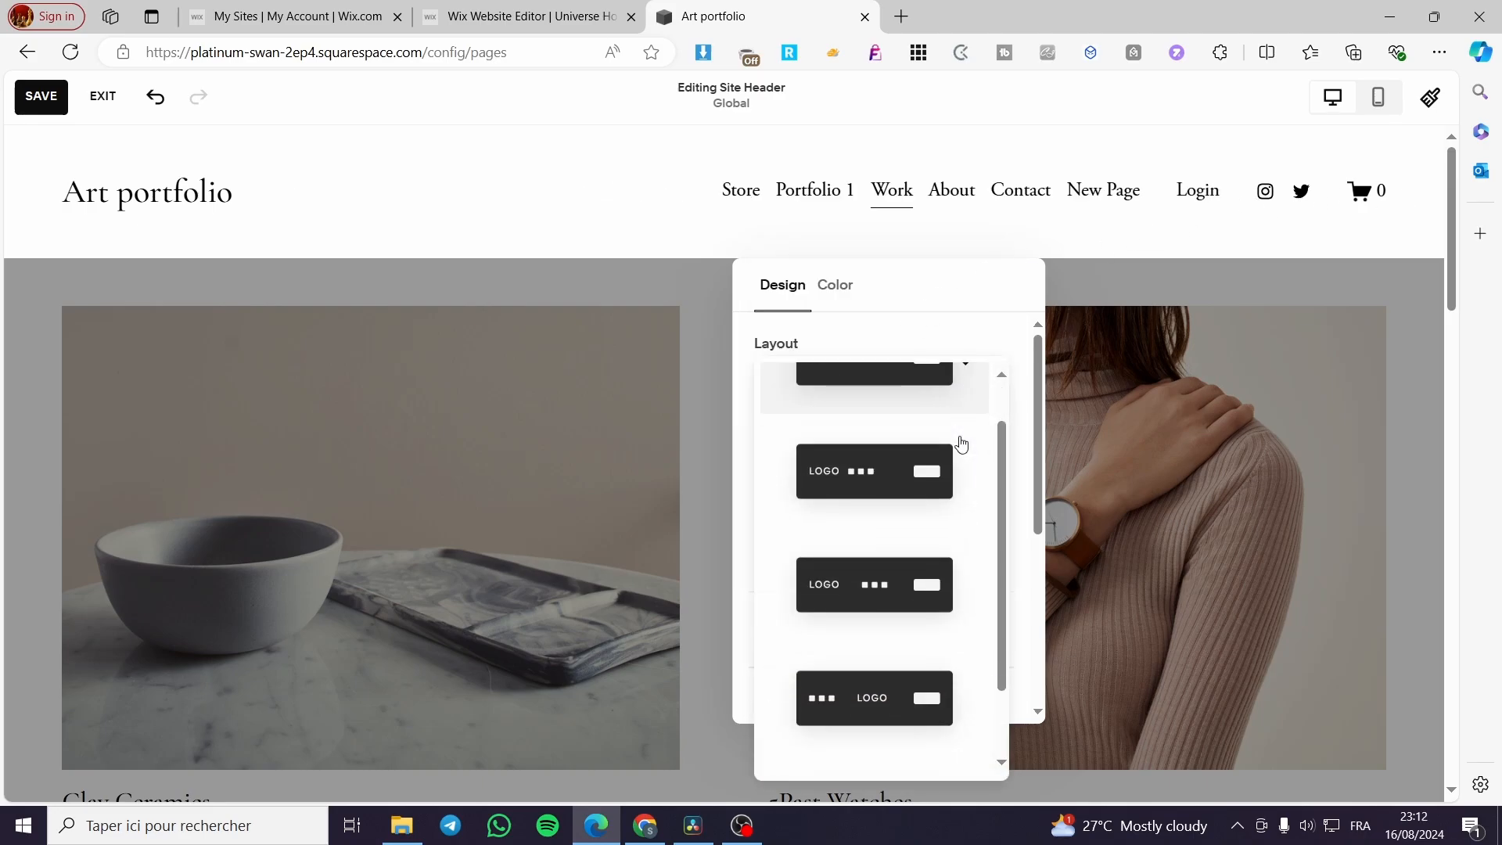
{"action": "left_click", "coordinate": [902, 495]}
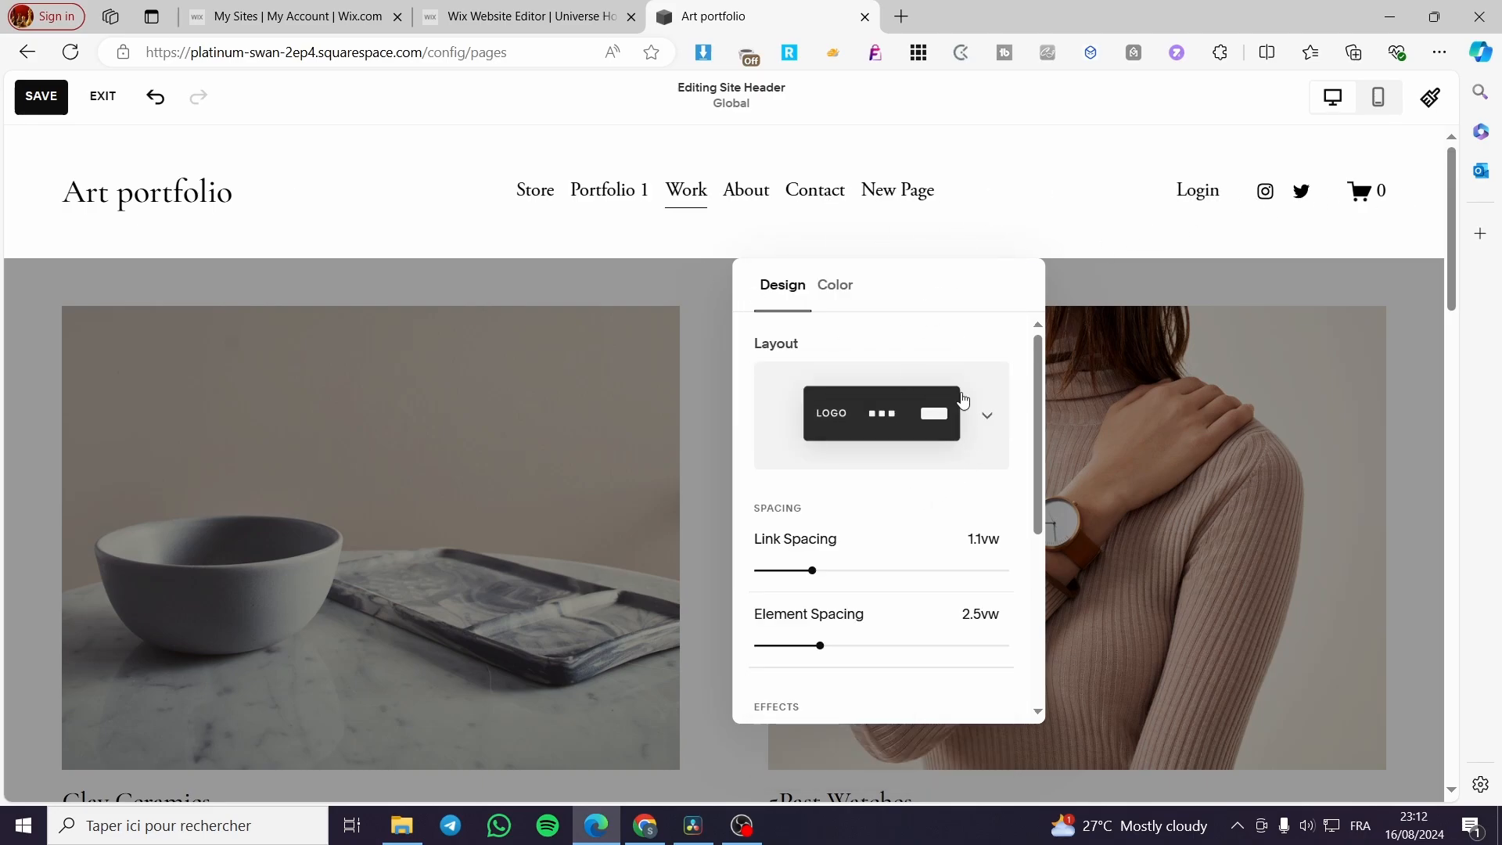
{"action": "left_click", "coordinate": [993, 423]}
{"action": "left_click", "coordinate": [916, 629]}
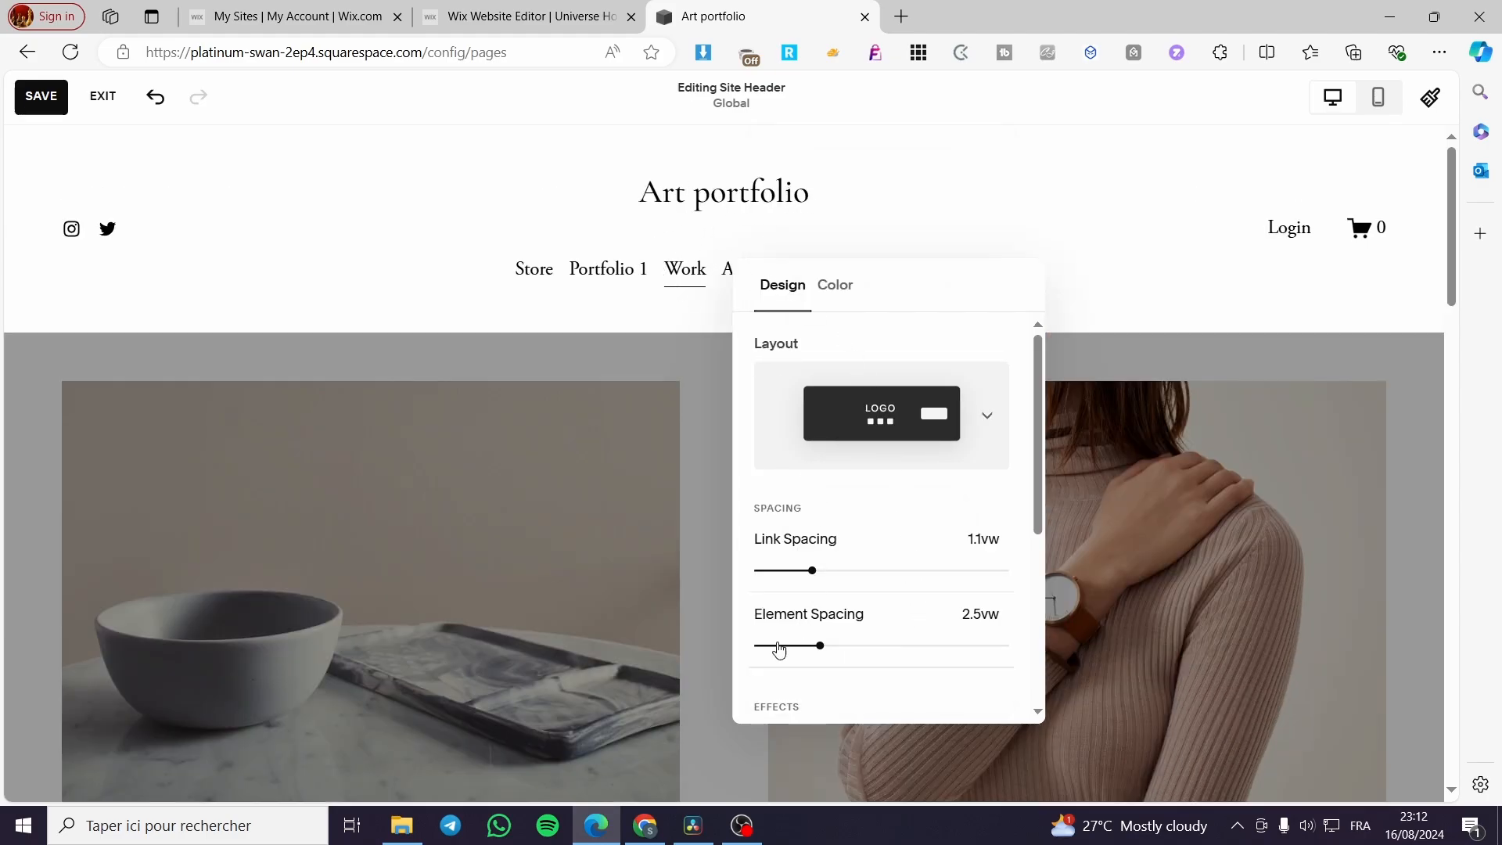
{"action": "left_click", "coordinate": [892, 440]}
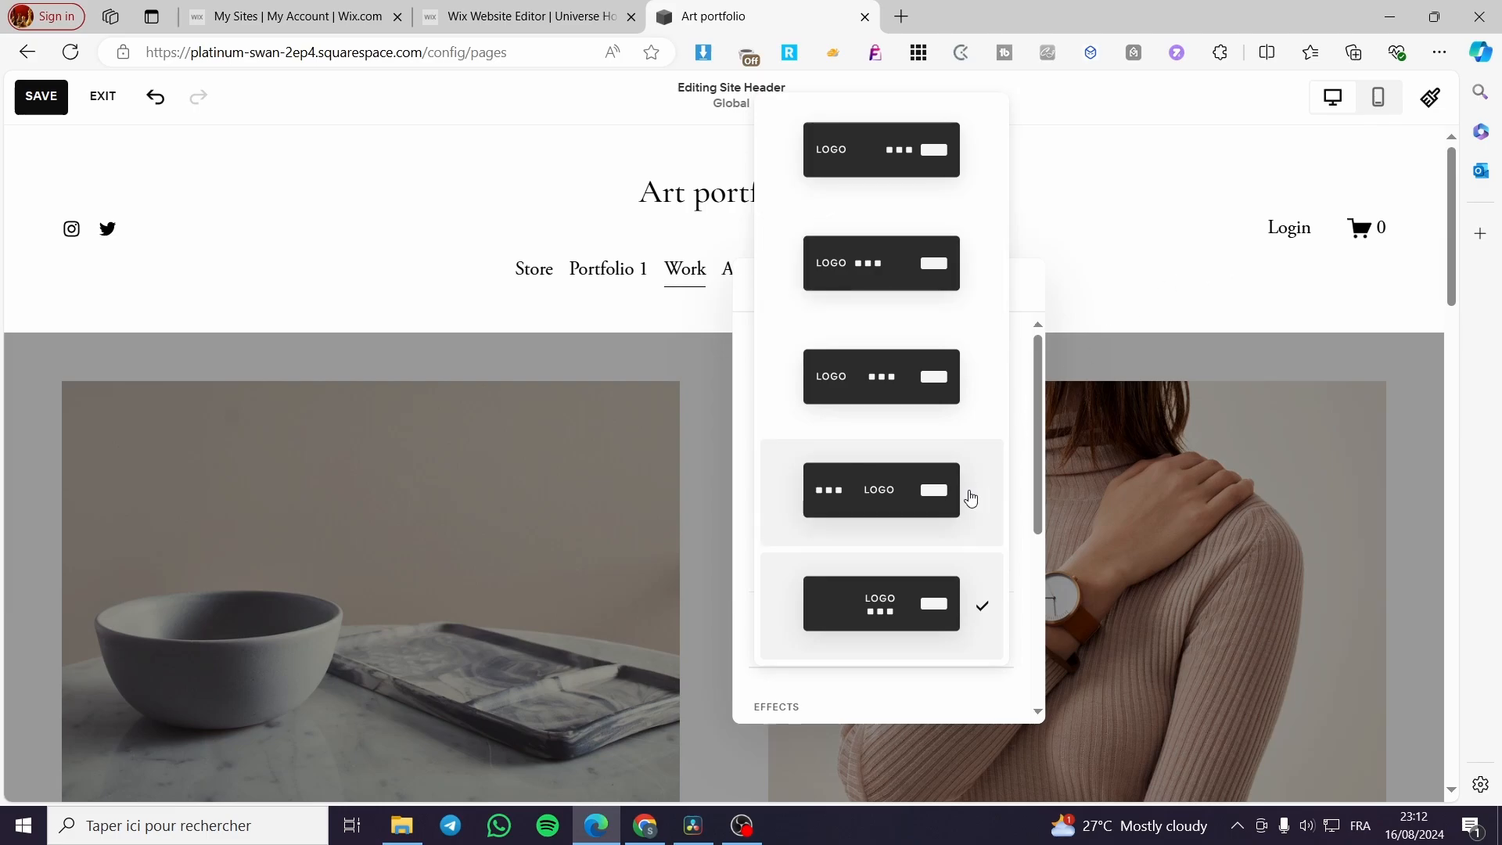
{"action": "left_click", "coordinate": [930, 499]}
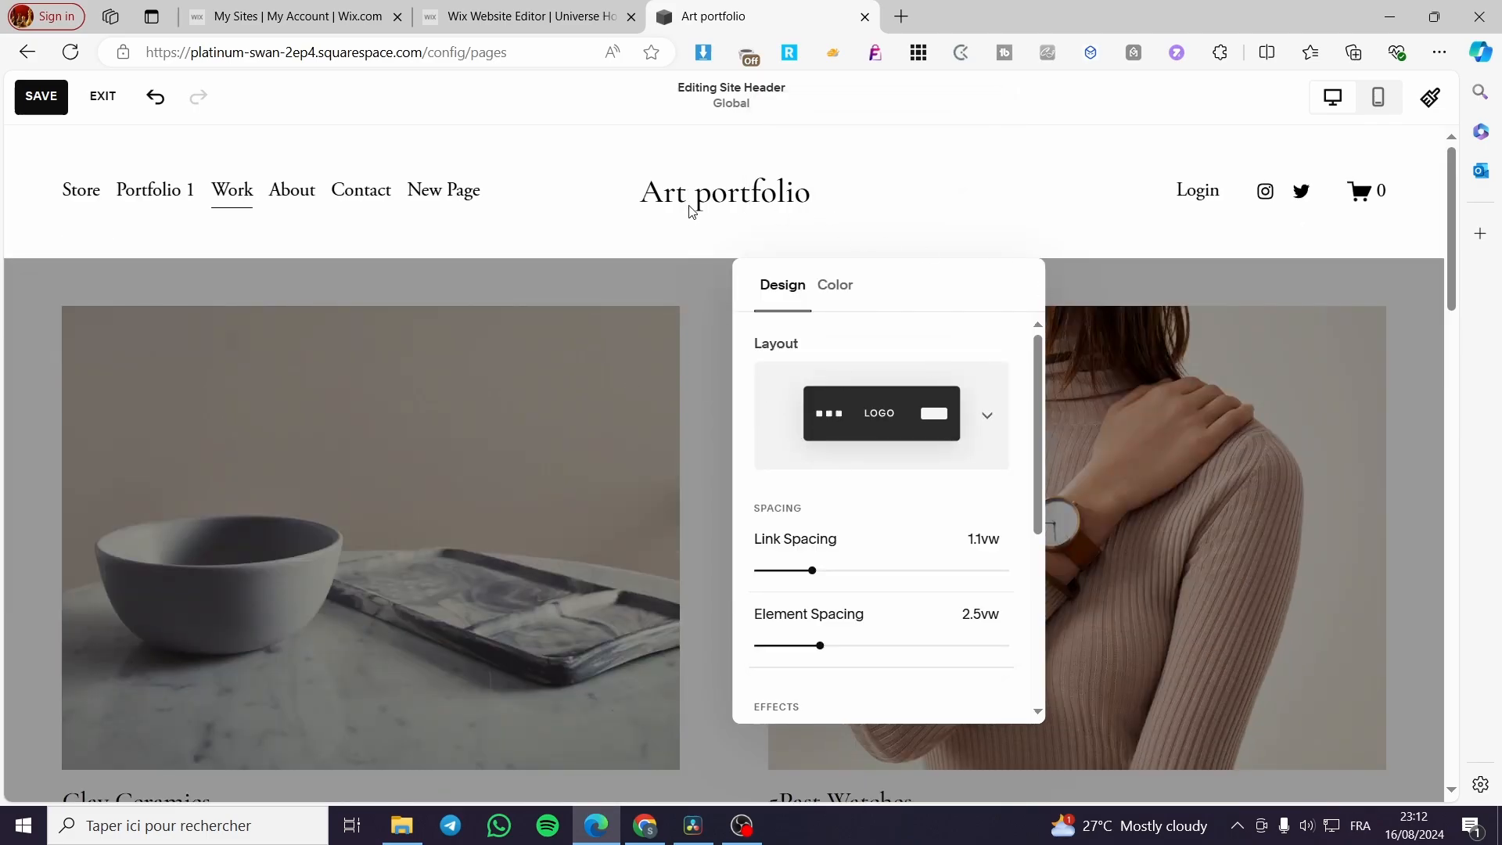
{"action": "left_click", "coordinate": [935, 199]}
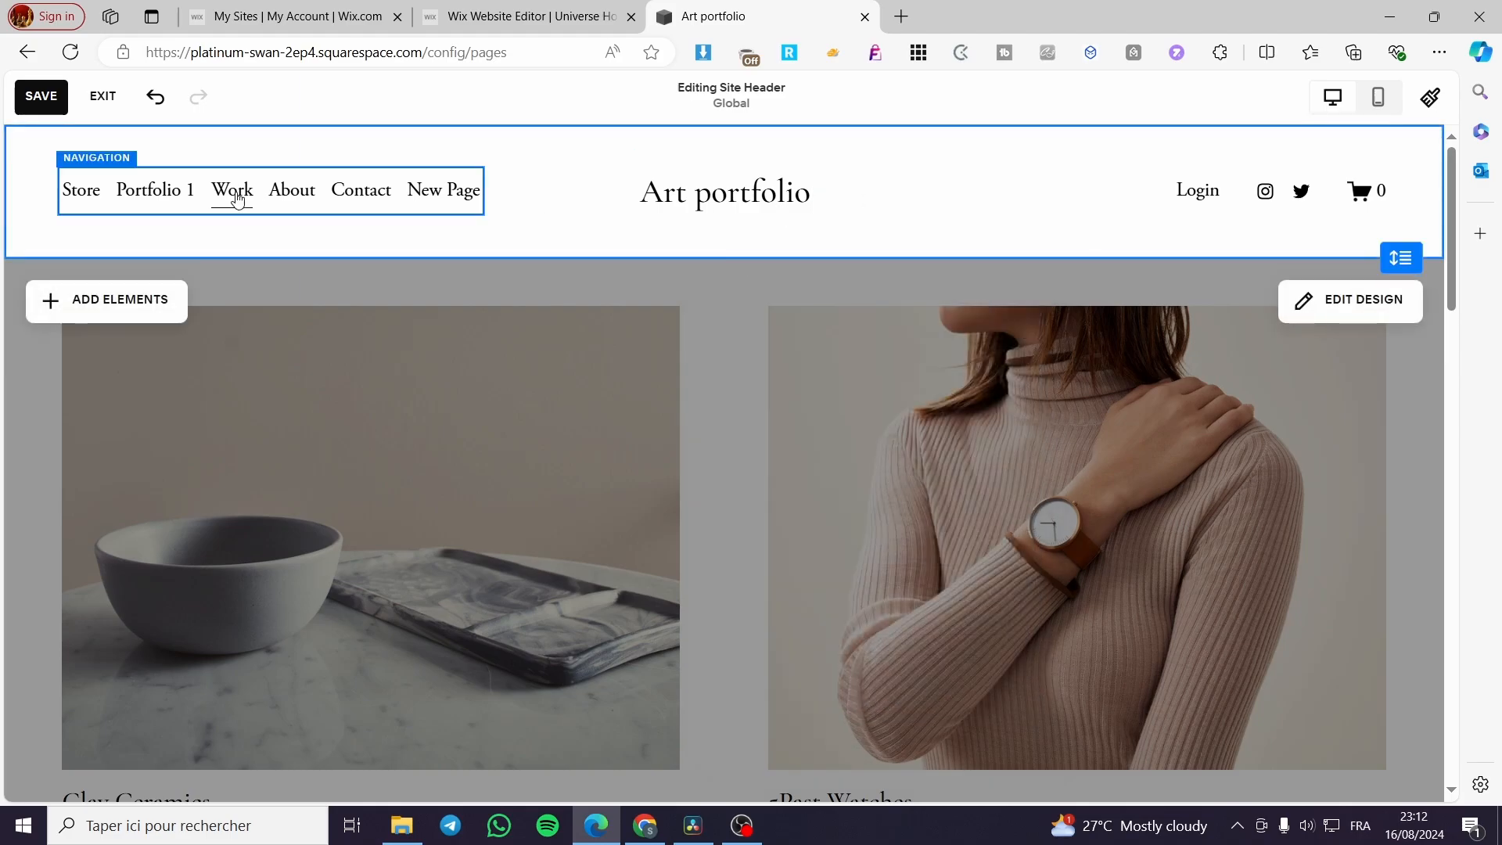
Step: Set the header layout to the logo on the left with the navigation links centred
{"action": "left_click", "coordinate": [1341, 311]}
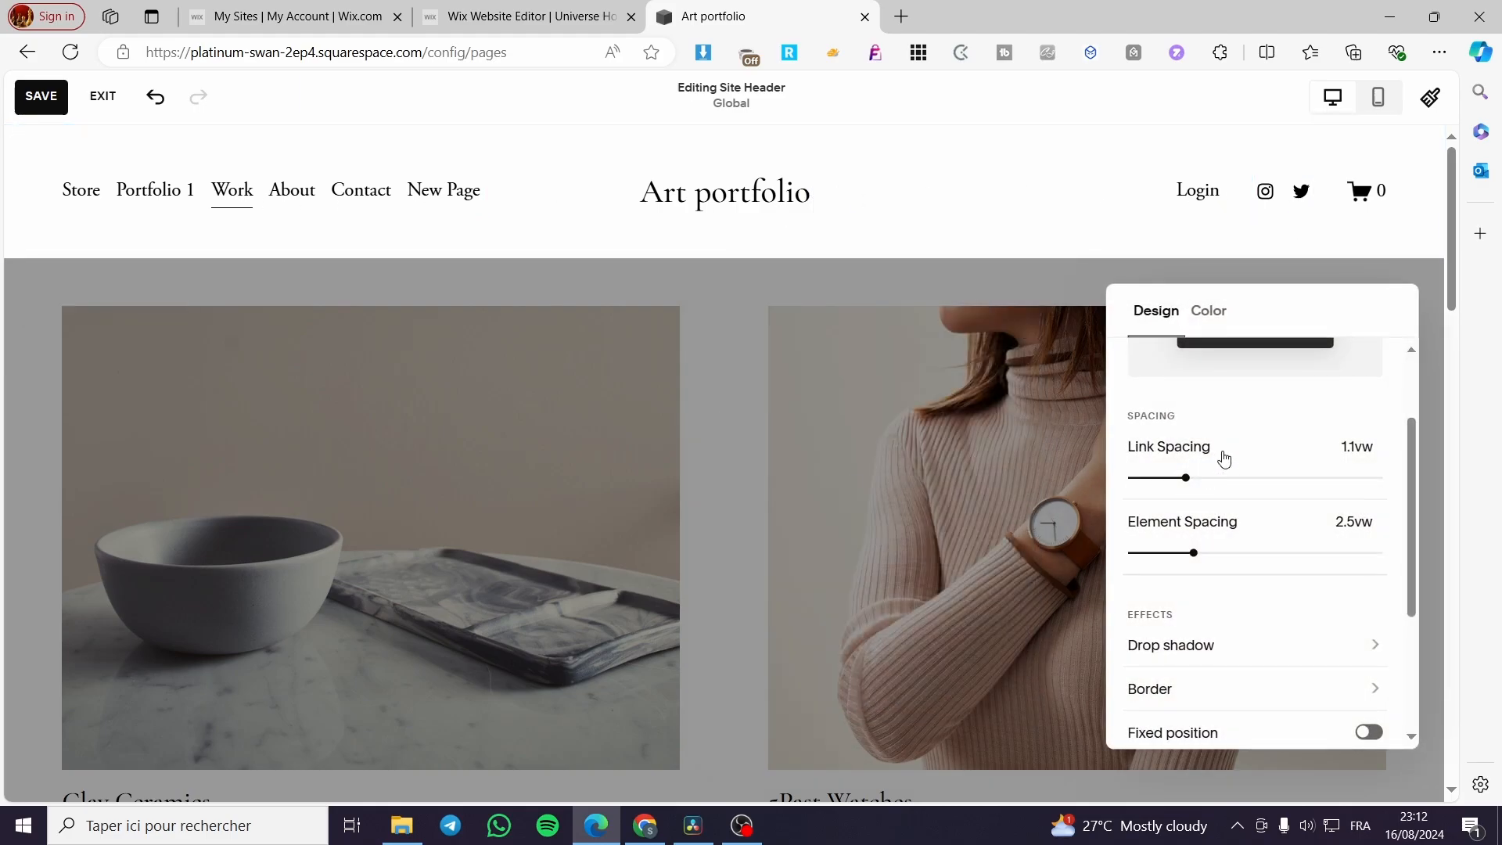
{"action": "scroll", "coordinate": [1244, 422], "scroll_direction": "up", "scroll_amount": 3}
{"action": "left_click", "coordinate": [1248, 435]}
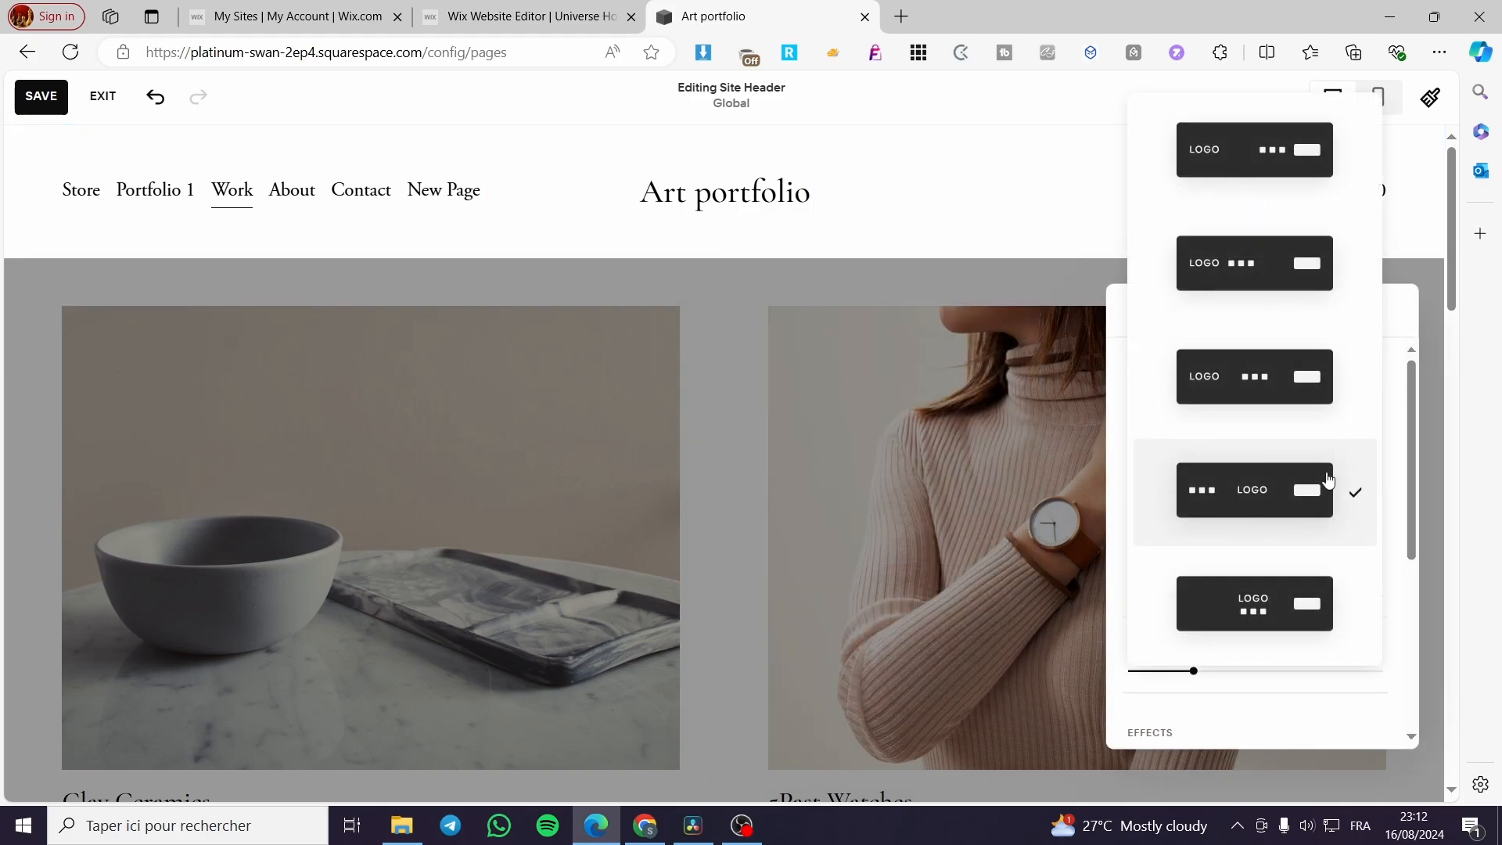
{"action": "left_click", "coordinate": [1293, 401]}
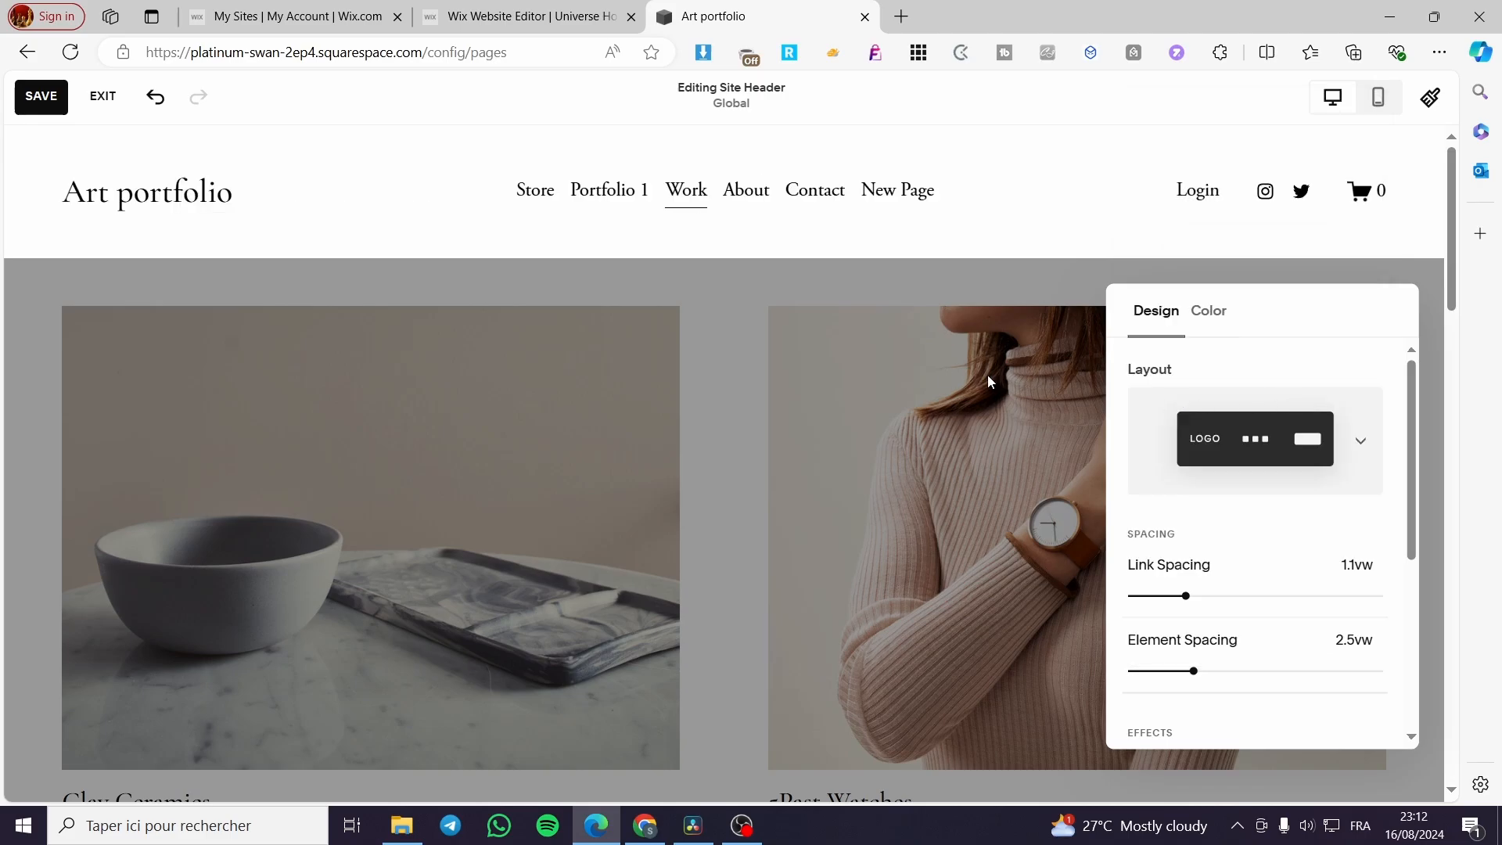
{"action": "left_click", "coordinate": [1109, 209]}
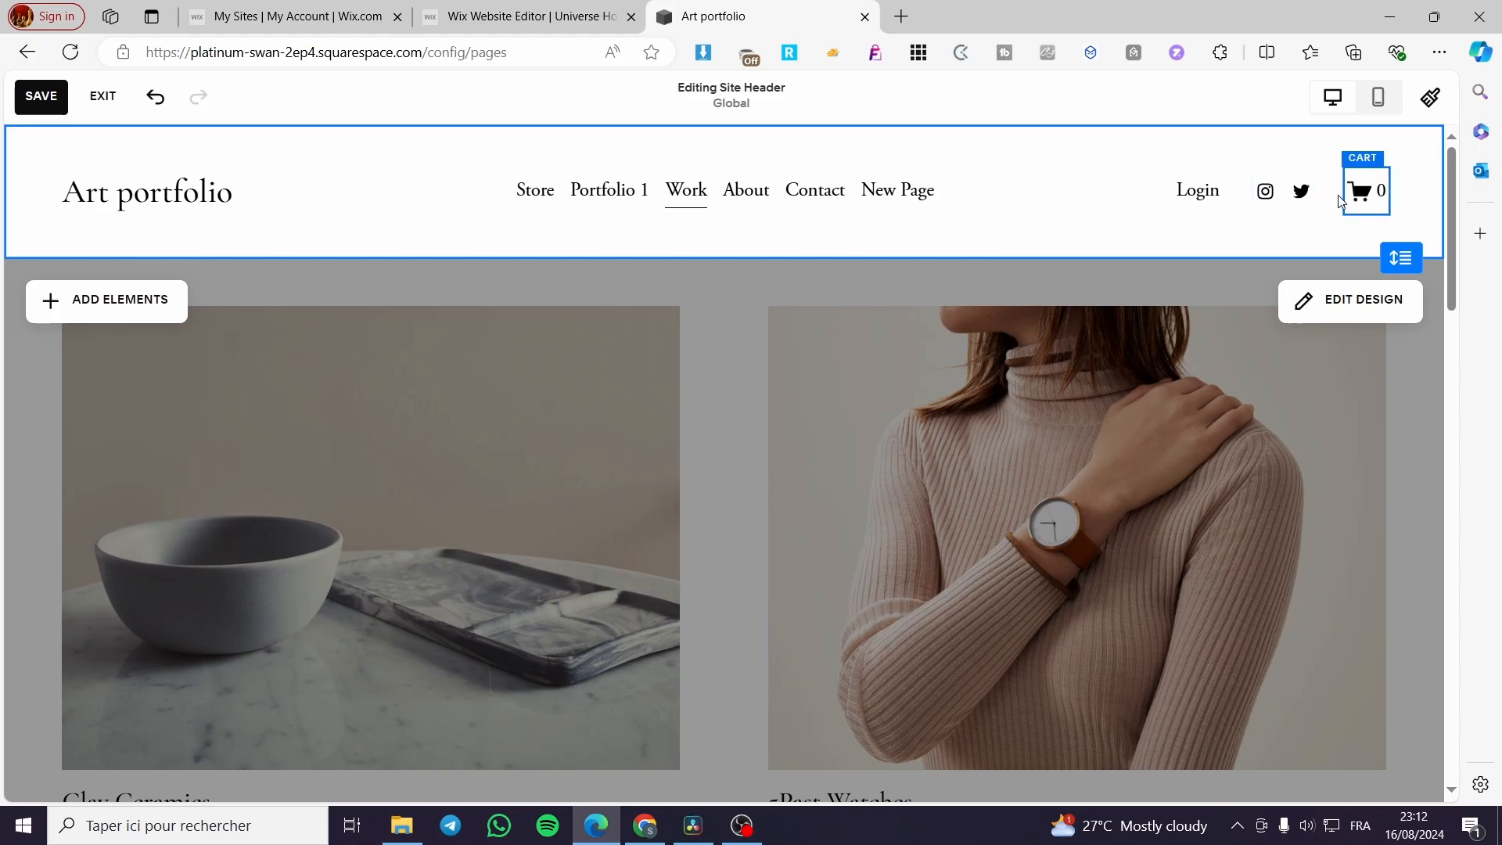
Step: Set the header's link spacing to 1vw and its element spacing to 1.4vw
{"action": "left_click", "coordinate": [1356, 302]}
{"action": "scroll", "coordinate": [1280, 395], "scroll_direction": "up", "scroll_amount": 3}
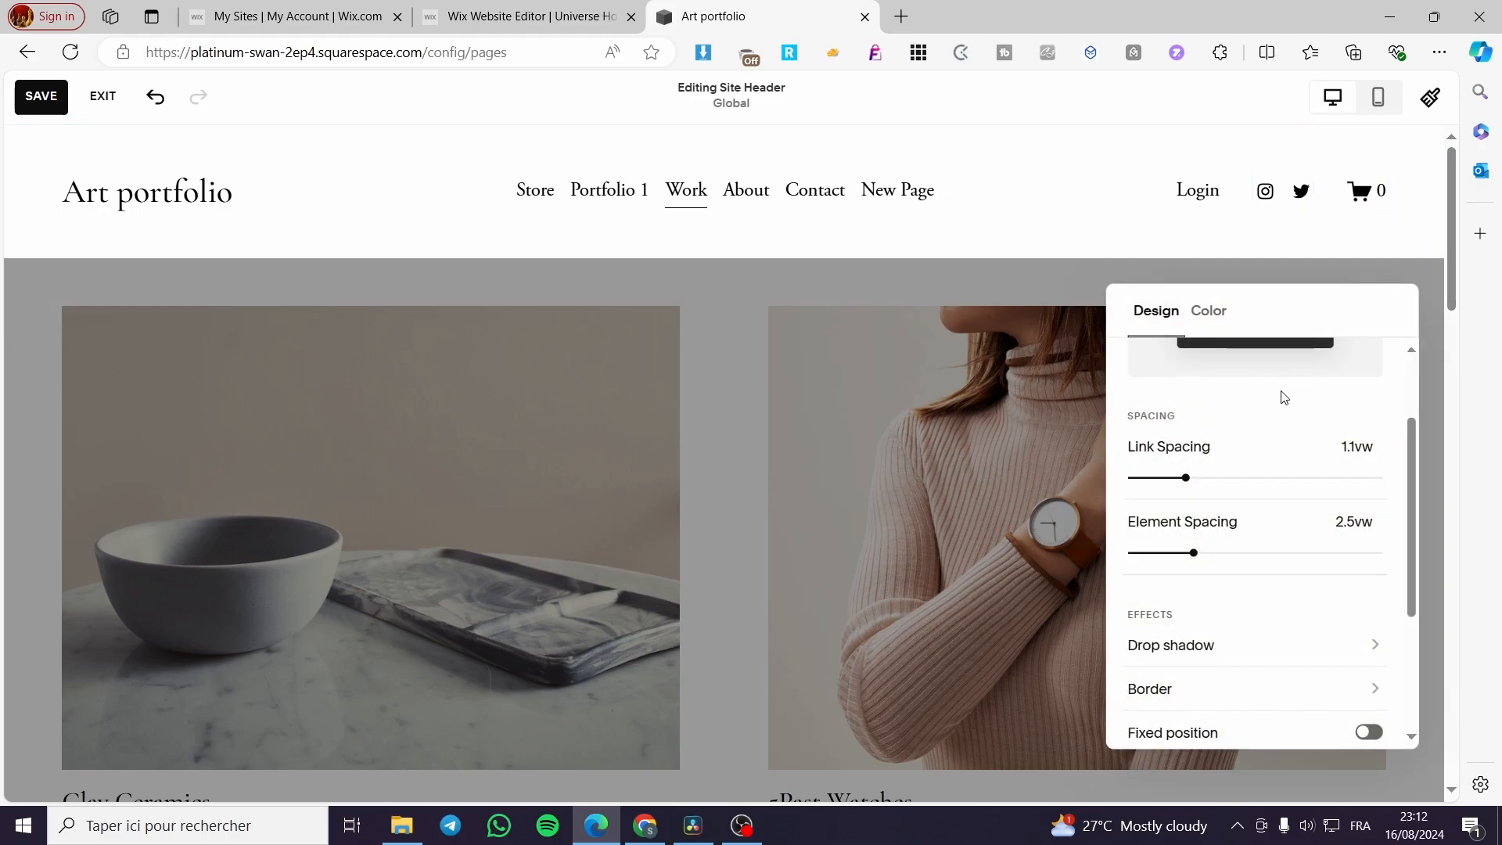
{"action": "scroll", "coordinate": [1248, 400], "scroll_direction": "down", "scroll_amount": 3}
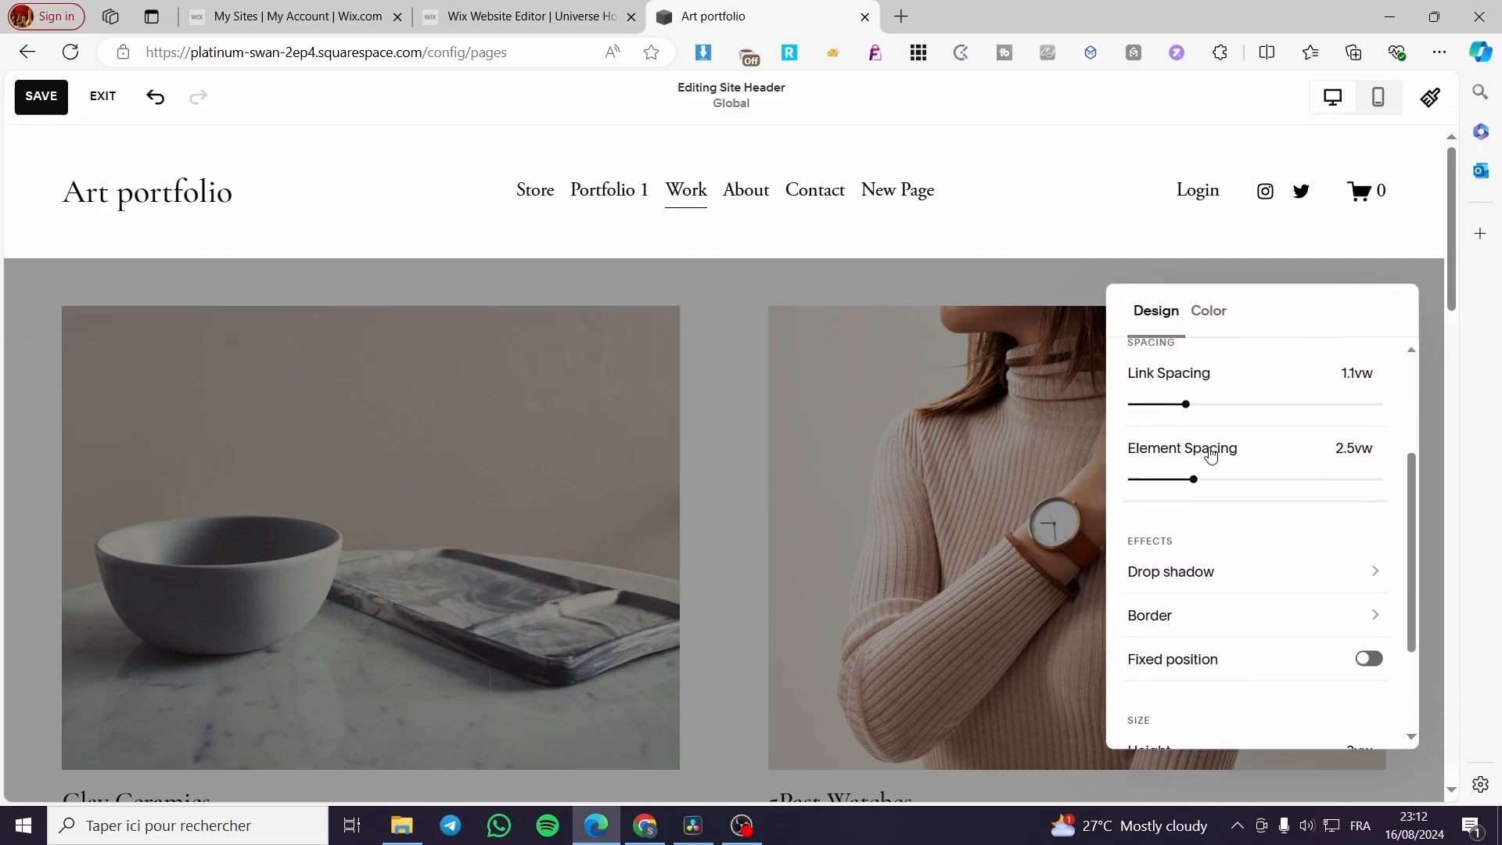
{"action": "scroll", "coordinate": [1228, 524], "scroll_direction": "up", "scroll_amount": 3}
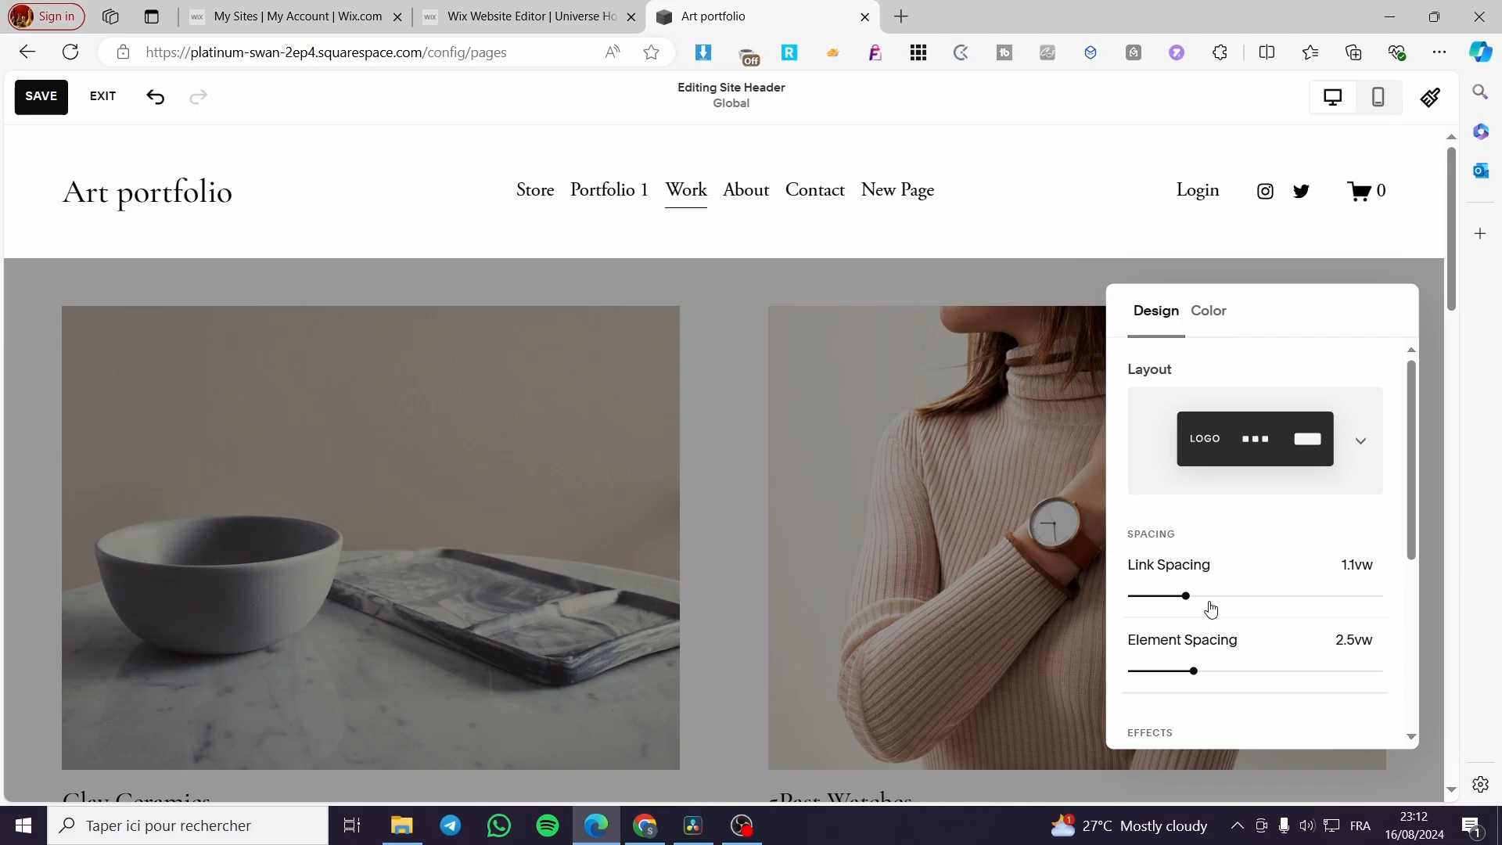
{"action": "mouse_move", "coordinate": [1187, 597]}
{"action": "left_mouse_down"}
{"action": "mouse_move", "coordinate": [1269, 598]}
{"action": "mouse_move", "coordinate": [1182, 597]}
{"action": "left_mouse_up"}
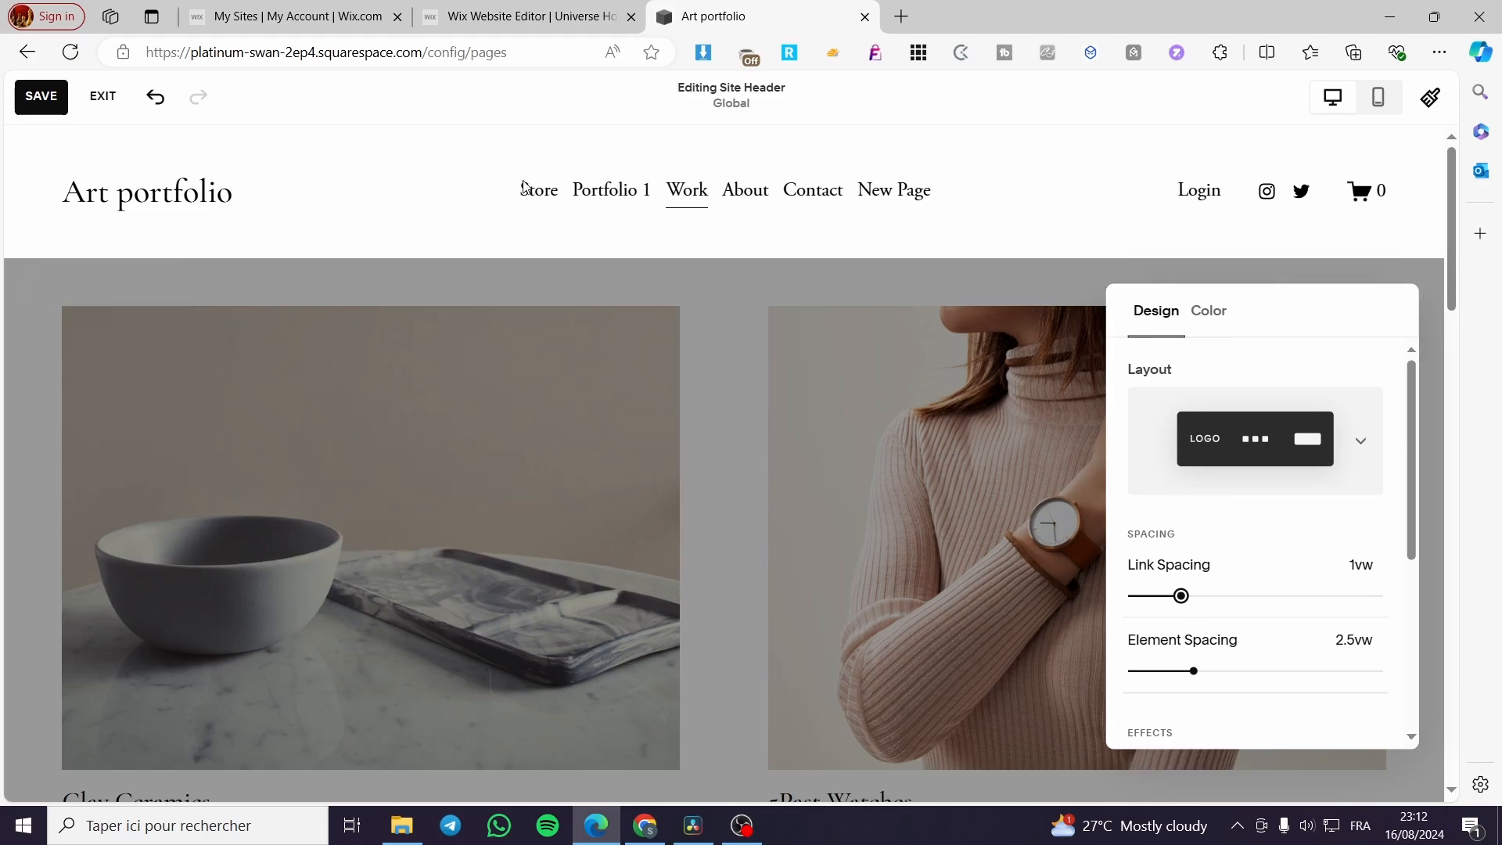
{"action": "mouse_move", "coordinate": [1192, 674]}
{"action": "left_mouse_down"}
{"action": "mouse_move", "coordinate": [1401, 667]}
{"action": "mouse_move", "coordinate": [1140, 671]}
{"action": "mouse_move", "coordinate": [1301, 670]}
{"action": "mouse_move", "coordinate": [1166, 671]}
{"action": "left_mouse_up"}
Step: Add a Soft drop shadow to the header and return to the header design options
{"action": "scroll", "coordinate": [1244, 664], "scroll_direction": "down", "scroll_amount": 2}
{"action": "scroll", "coordinate": [1244, 664], "scroll_direction": "down", "scroll_amount": 1}
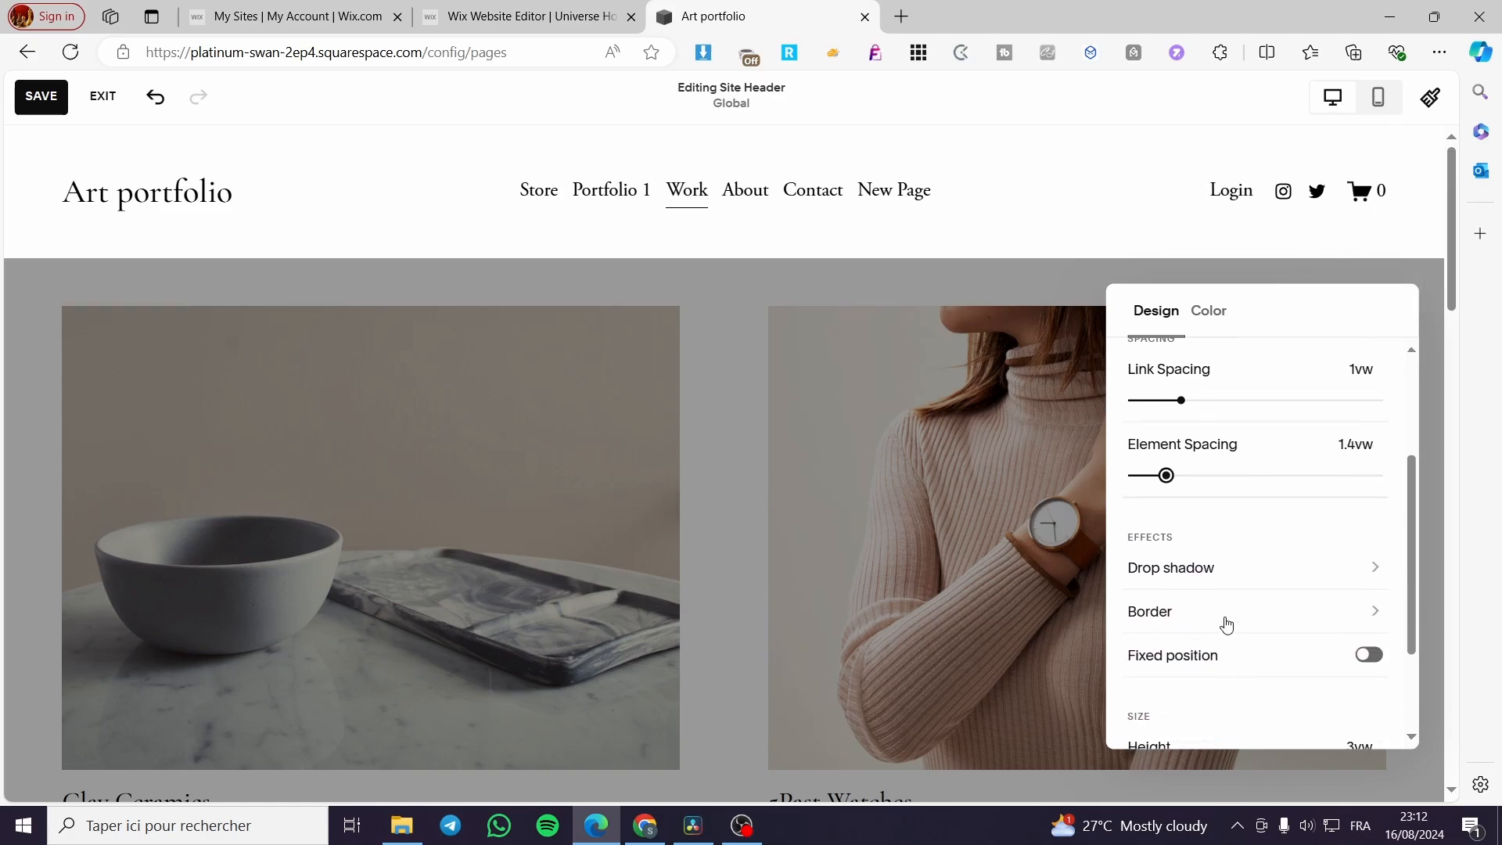
{"action": "left_click", "coordinate": [1372, 575]}
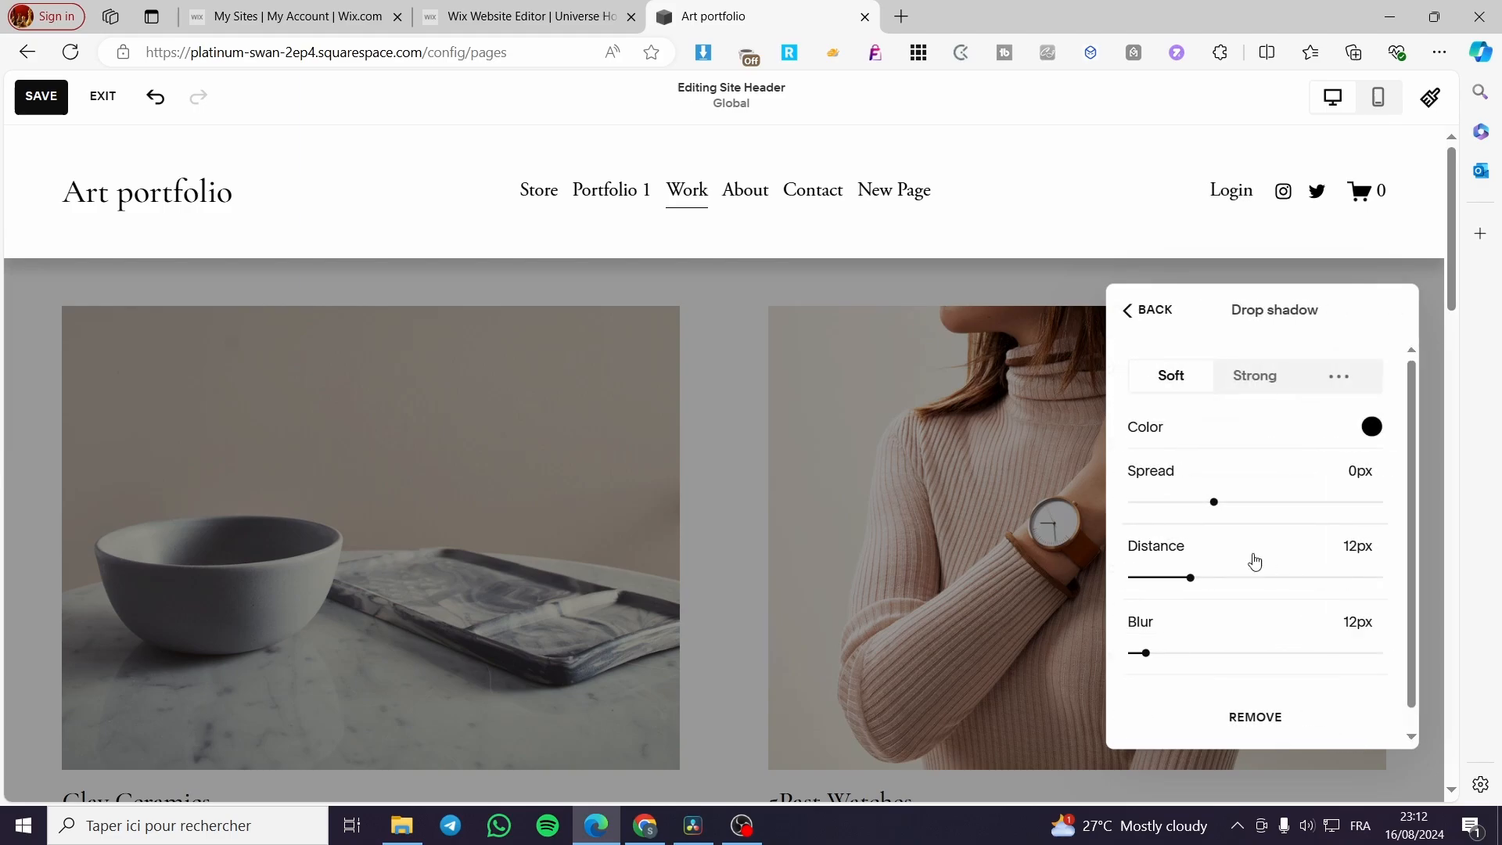
{"action": "left_click", "coordinate": [1143, 309]}
Step: Try enabling the fixed position effect for the header and switch it off again
{"action": "scroll", "coordinate": [1225, 618], "scroll_direction": "down", "scroll_amount": 2}
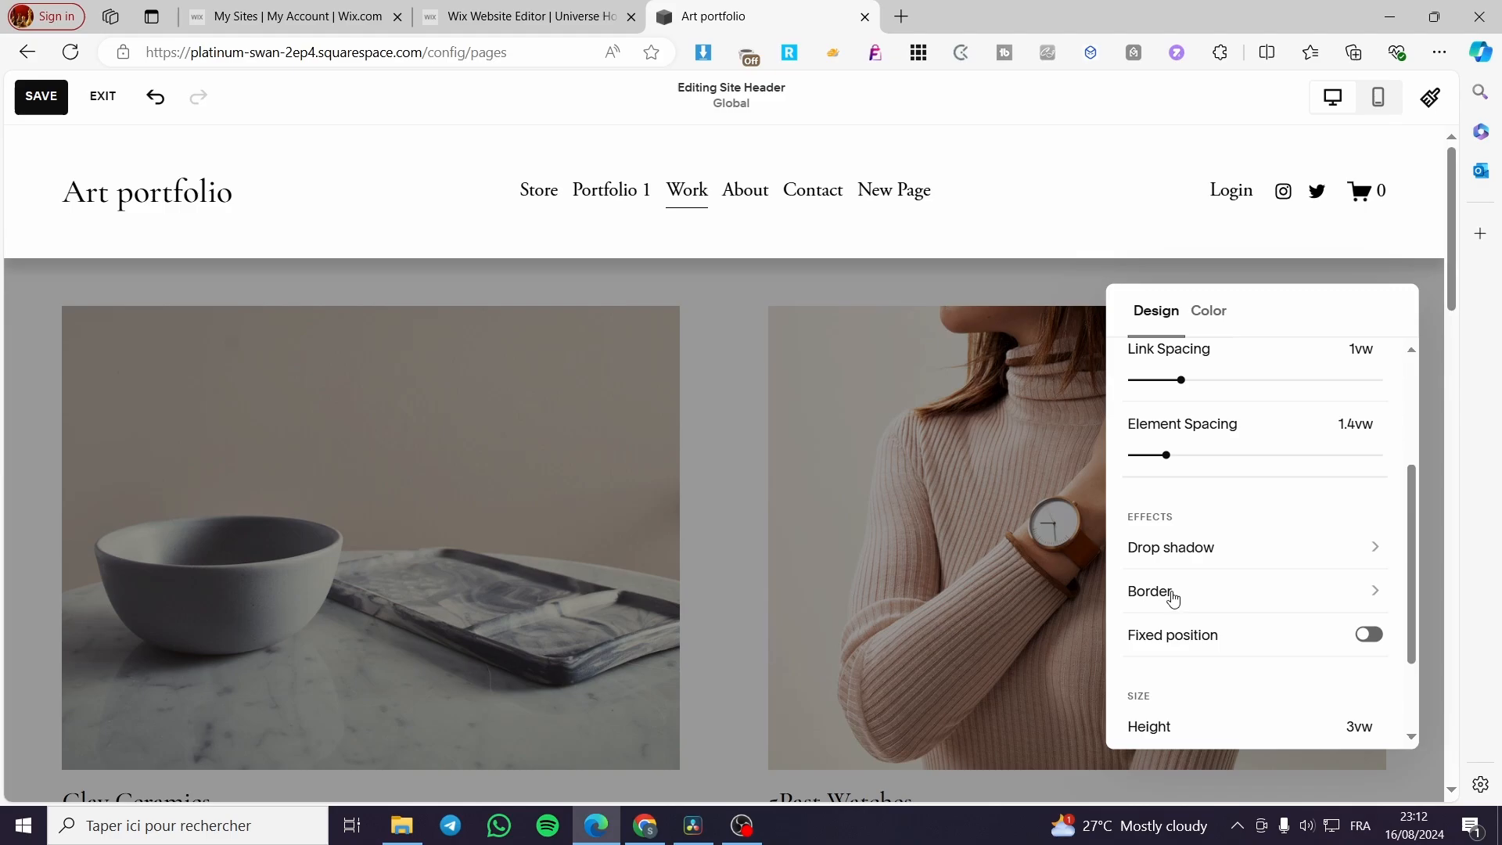
{"action": "scroll", "coordinate": [1265, 601], "scroll_direction": "down", "scroll_amount": 2}
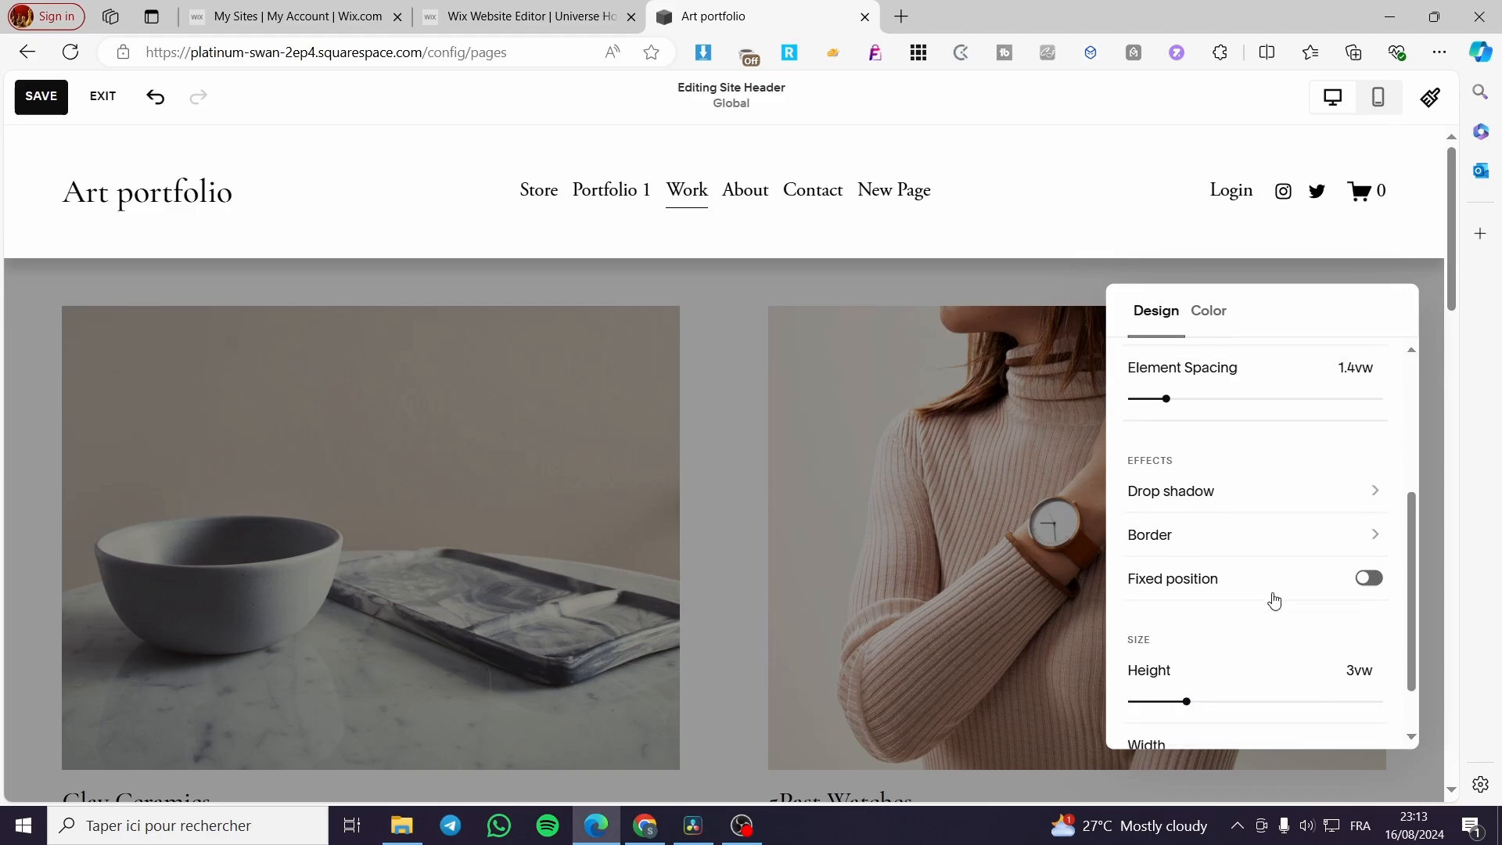
{"action": "left_click", "coordinate": [1371, 538]}
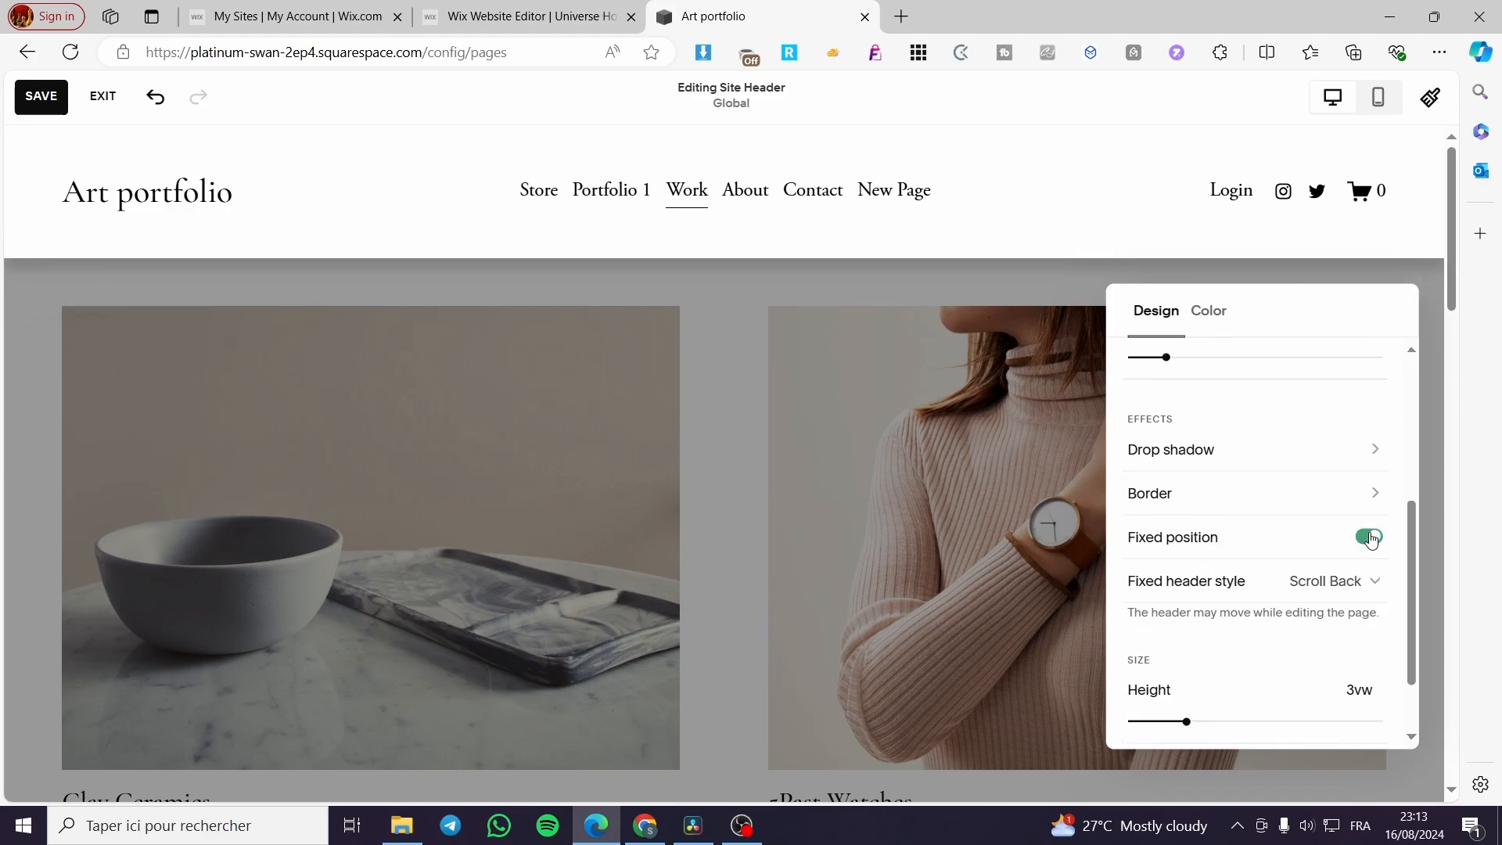
{"action": "left_click", "coordinate": [1370, 537]}
Step: Set the header height to 2.8vw, try the Inset width and switch the width back to Full
{"action": "scroll", "coordinate": [1222, 593], "scroll_direction": "down", "scroll_amount": 1}
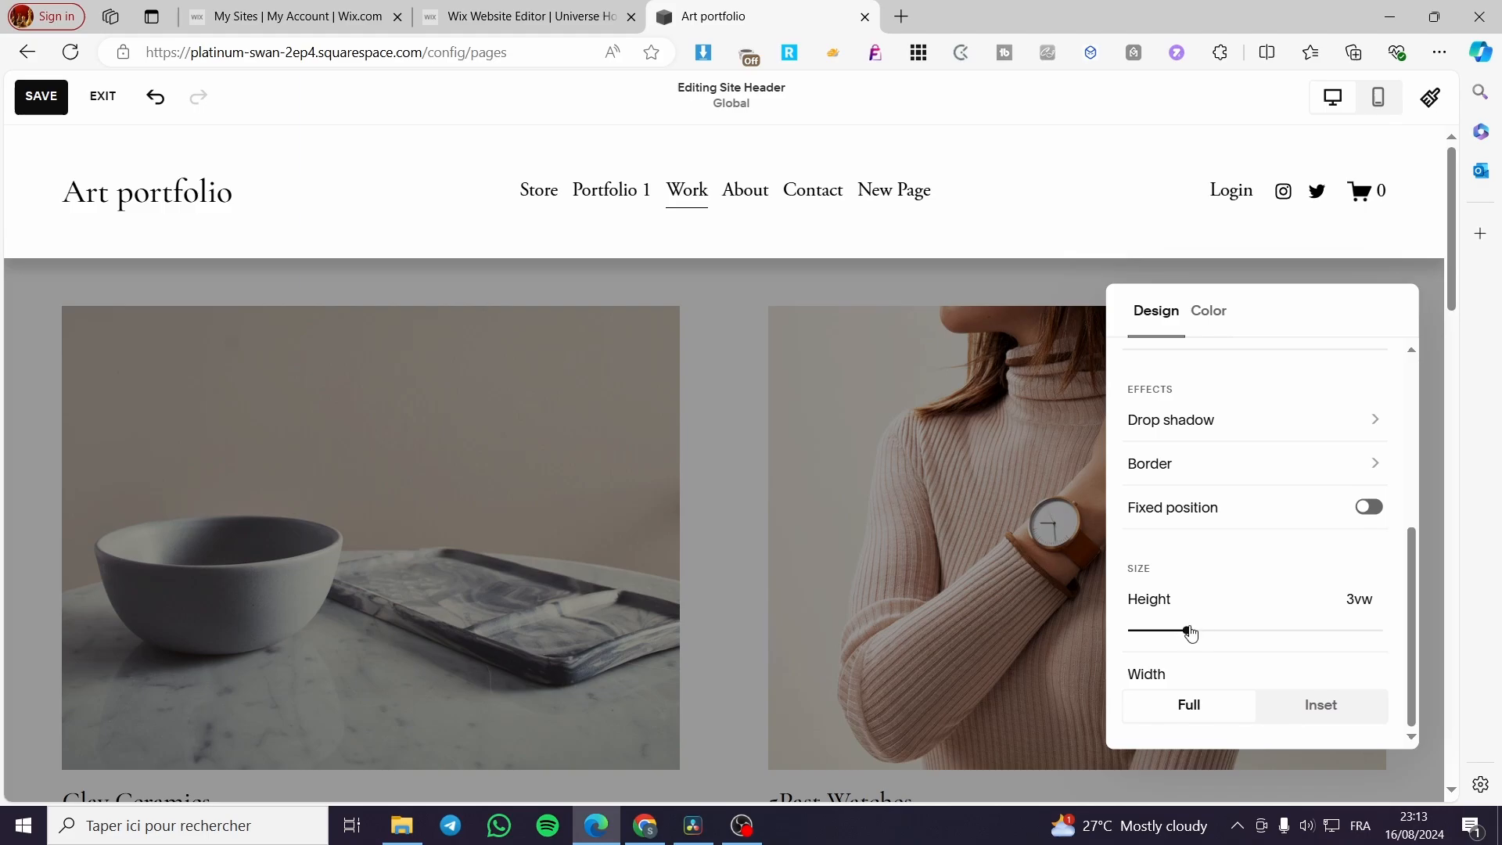
{"action": "mouse_move", "coordinate": [1190, 632]}
{"action": "left_mouse_down"}
{"action": "mouse_move", "coordinate": [1255, 626]}
{"action": "mouse_move", "coordinate": [1182, 634]}
{"action": "left_mouse_up"}
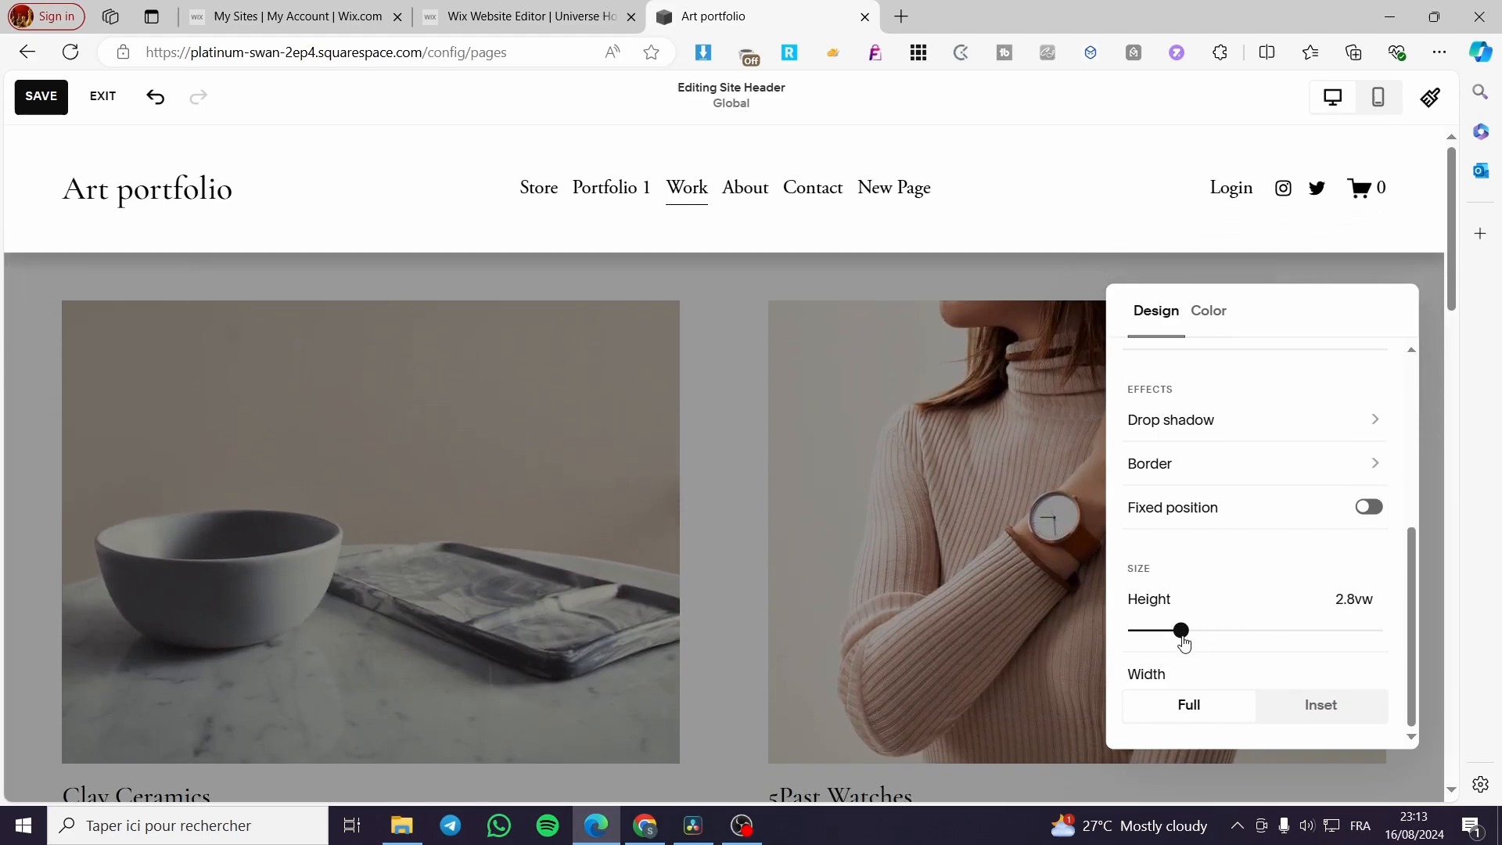
{"action": "left_click", "coordinate": [1313, 709]}
{"action": "left_click", "coordinate": [1204, 708]}
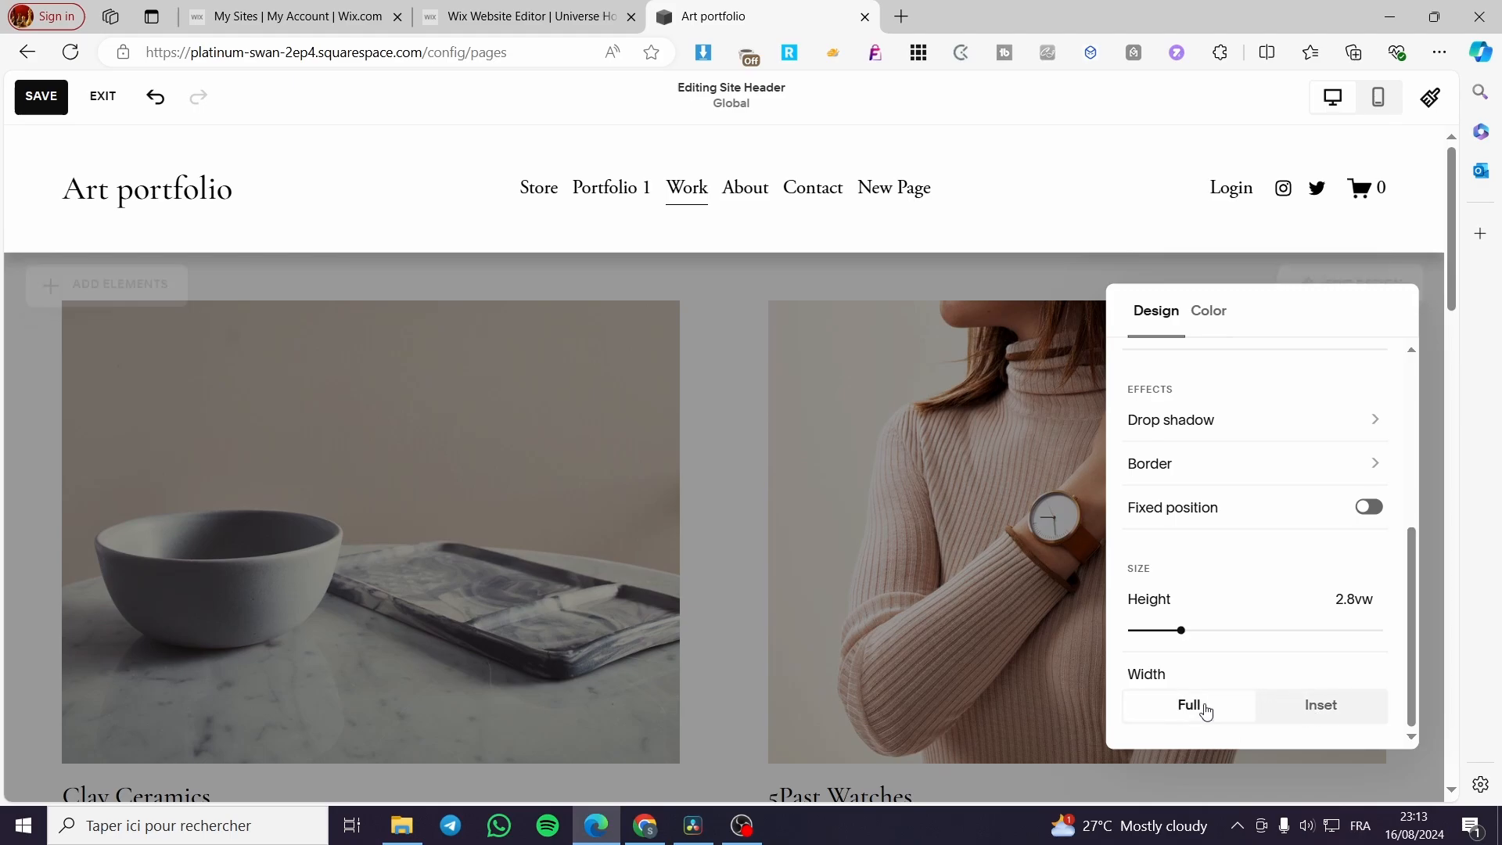
Step: Try the Gradient and Solid color styles on the site header, switch back to Adaptive, and leave header editing
{"action": "scroll", "coordinate": [1314, 537], "scroll_direction": "up", "scroll_amount": 5}
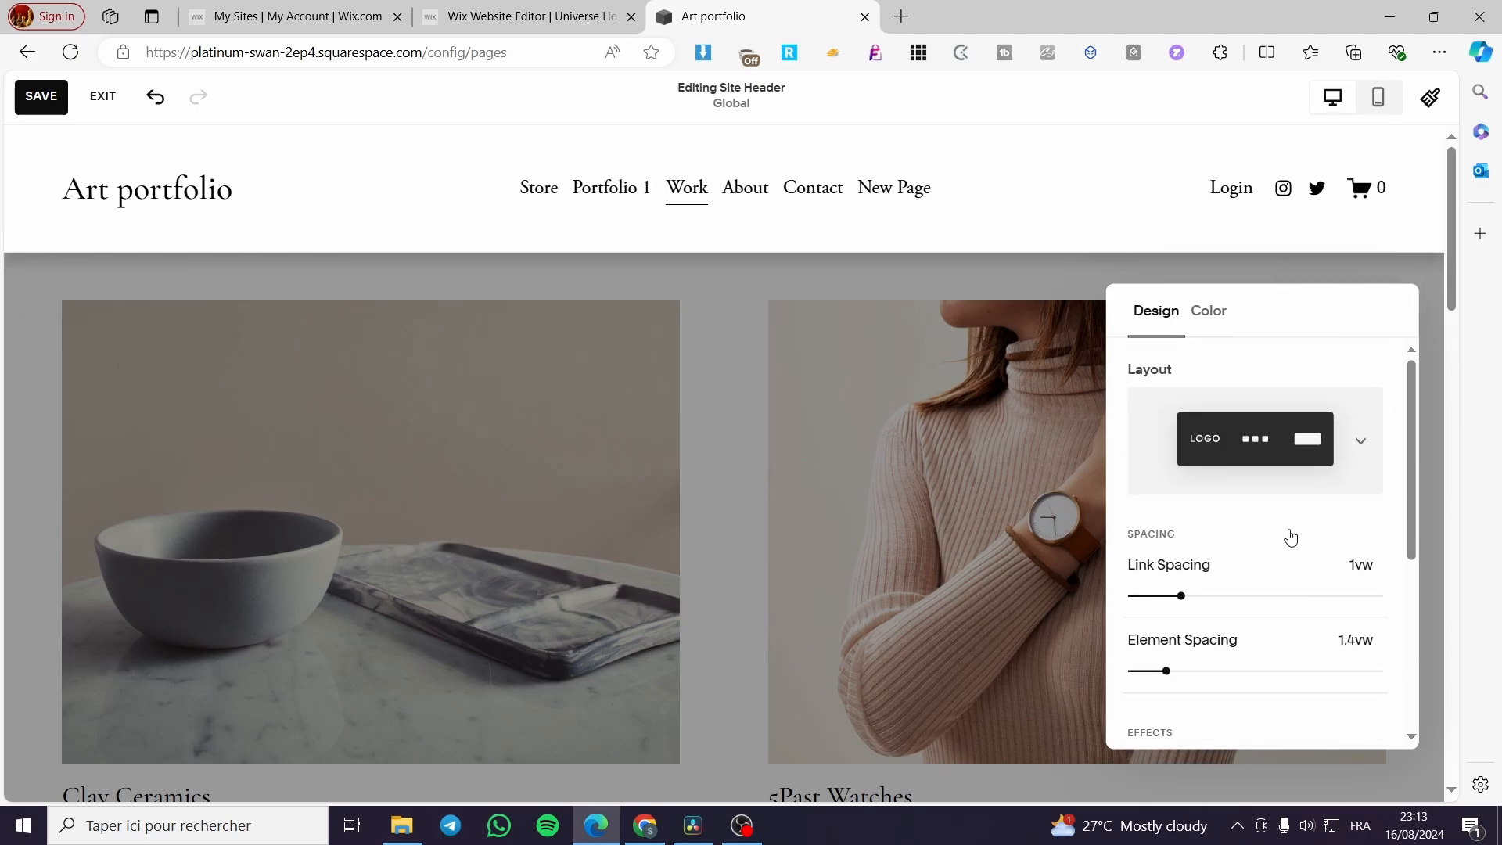
{"action": "left_click", "coordinate": [1218, 321]}
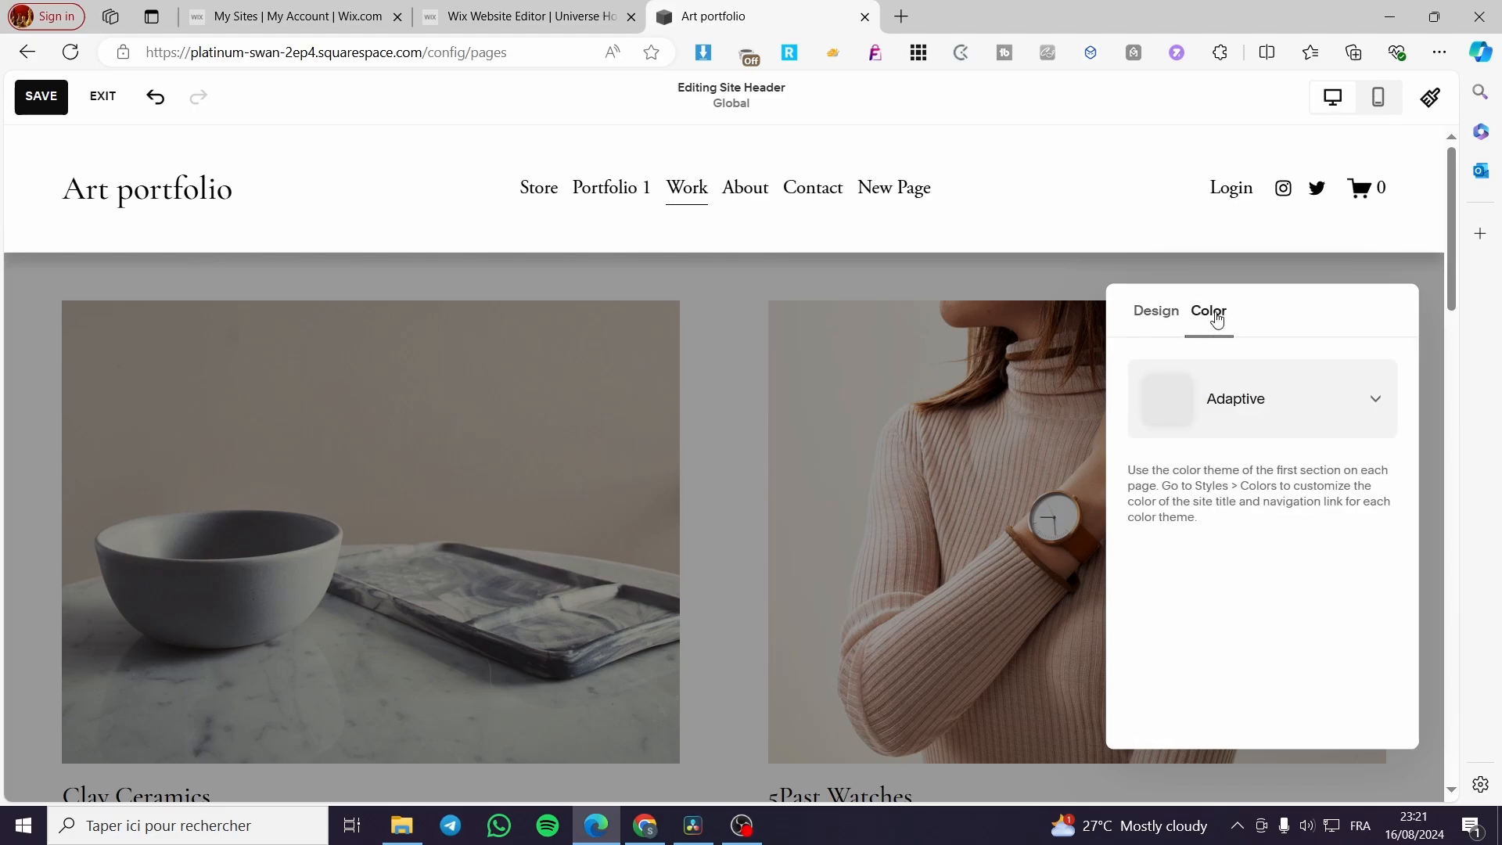
{"action": "left_click", "coordinate": [1307, 420]}
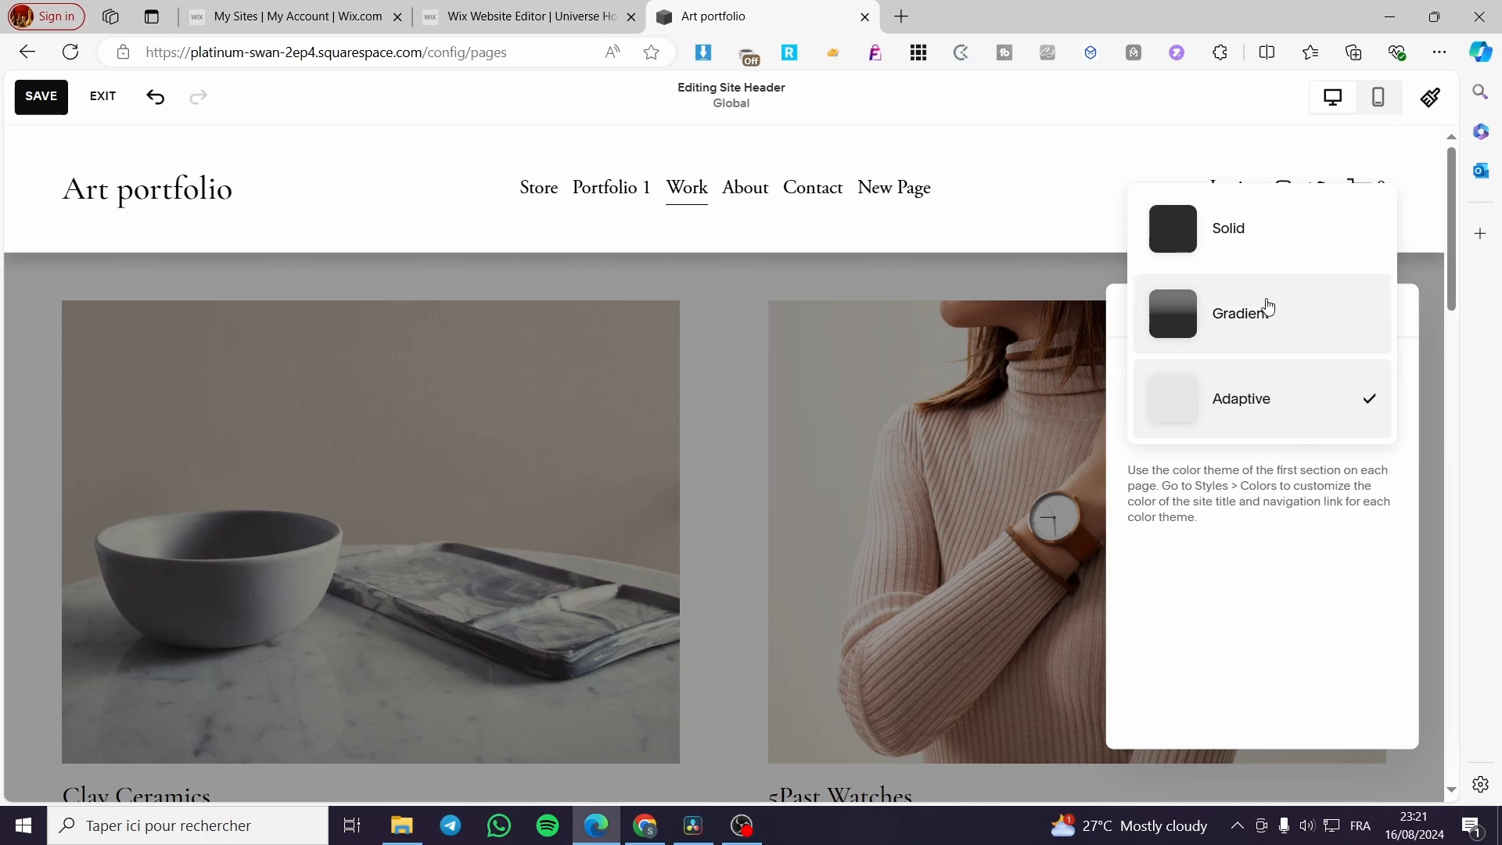
{"action": "left_click", "coordinate": [1265, 313]}
{"action": "left_click", "coordinate": [1283, 409]}
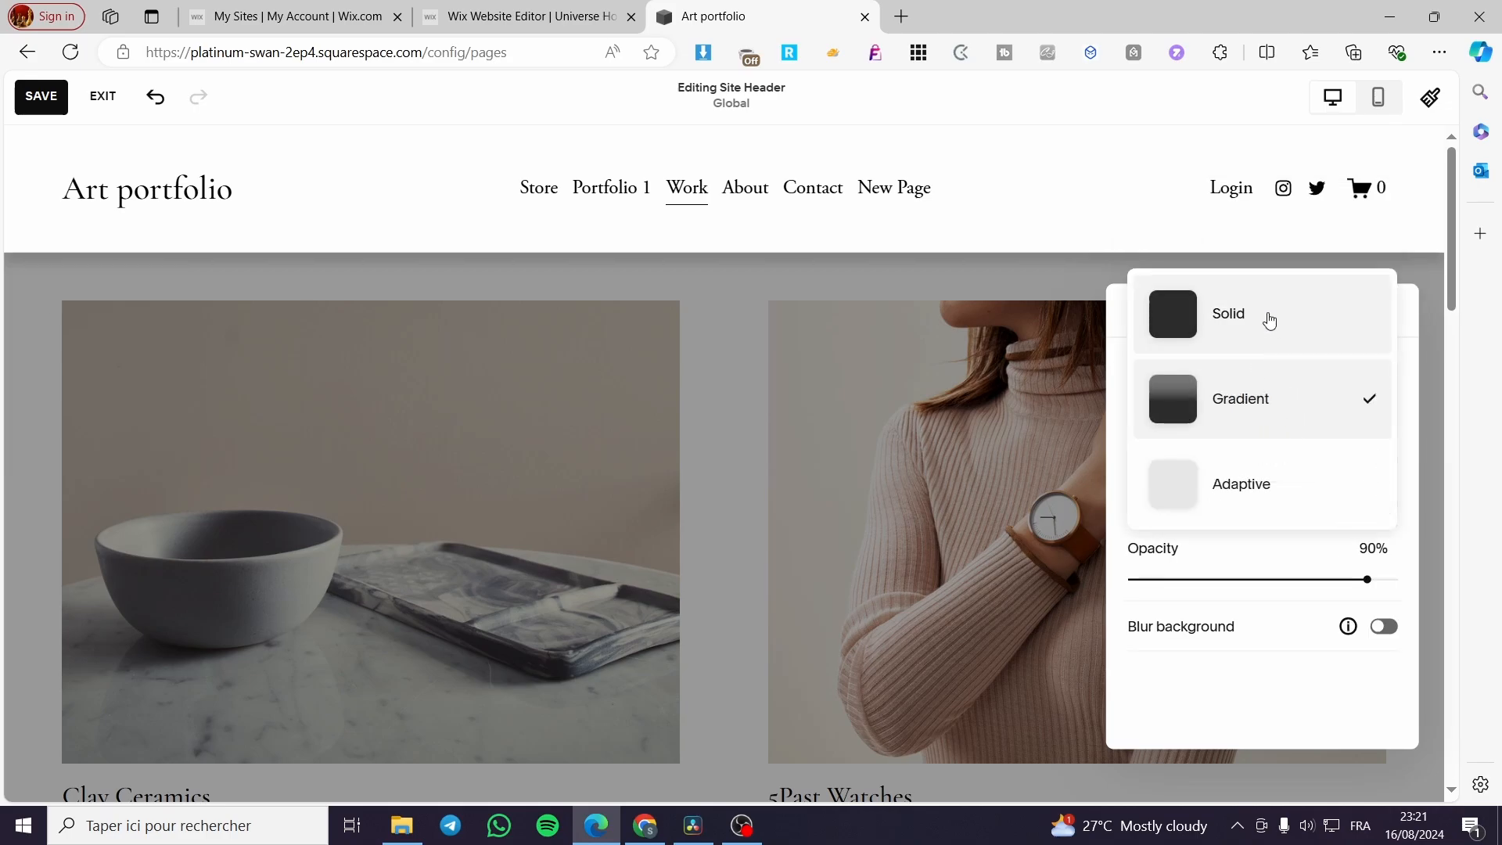
{"action": "left_click", "coordinate": [1267, 313]}
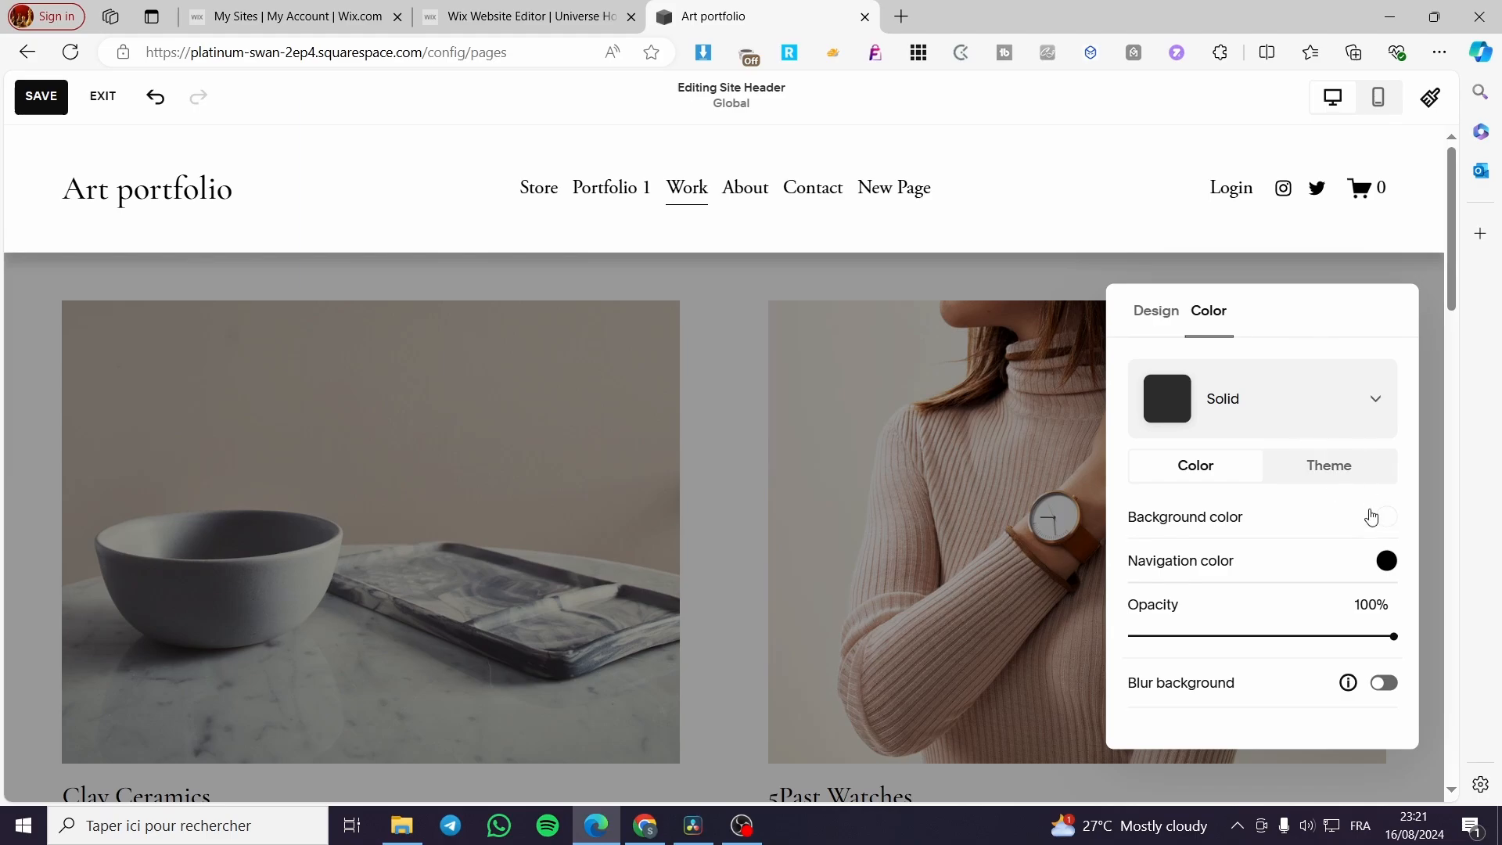
{"action": "left_click", "coordinate": [1373, 401]}
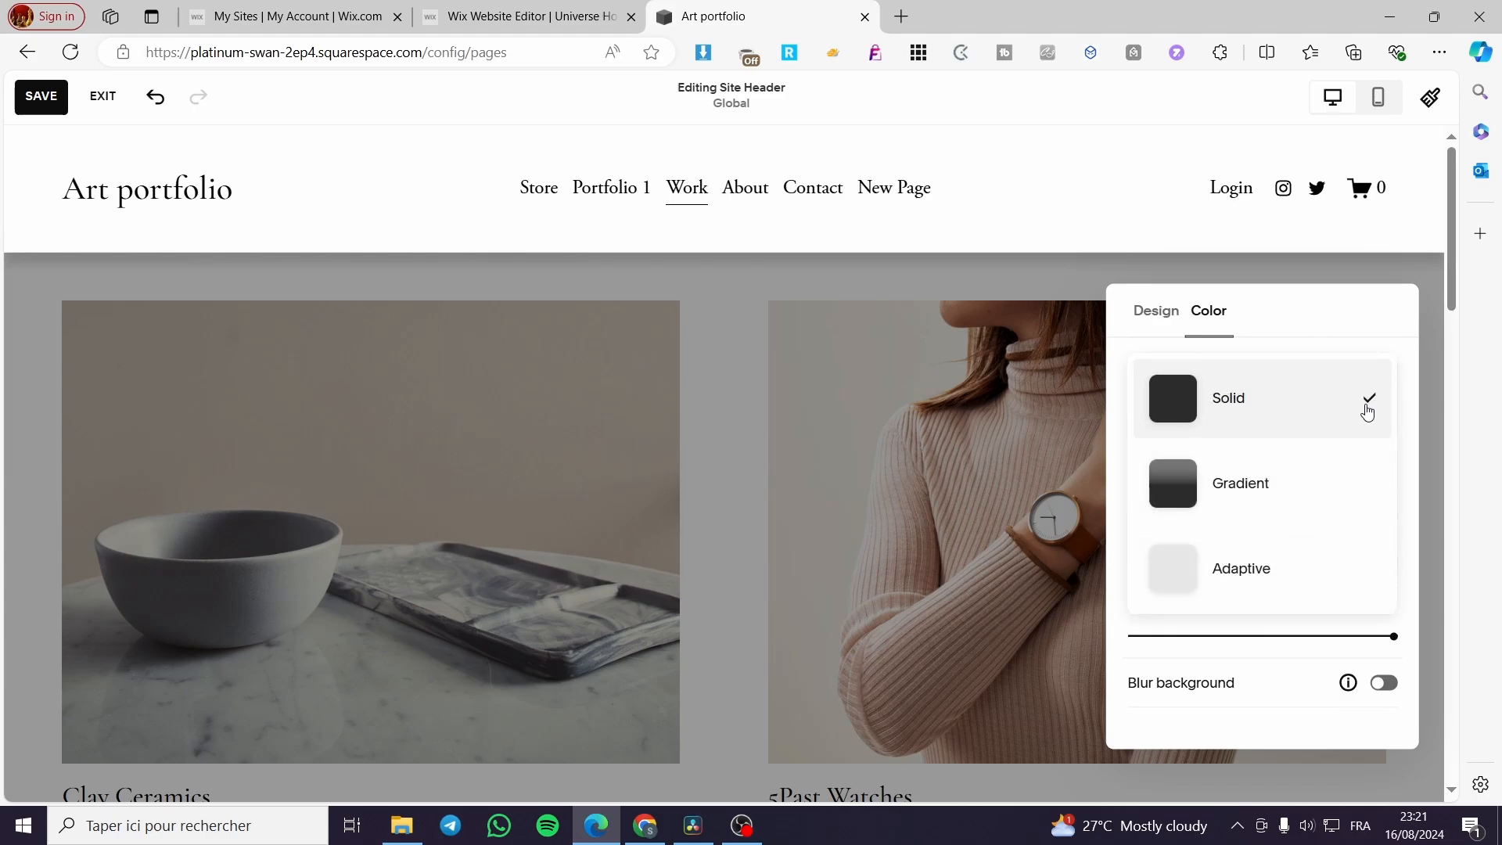
{"action": "left_click", "coordinate": [1259, 583]}
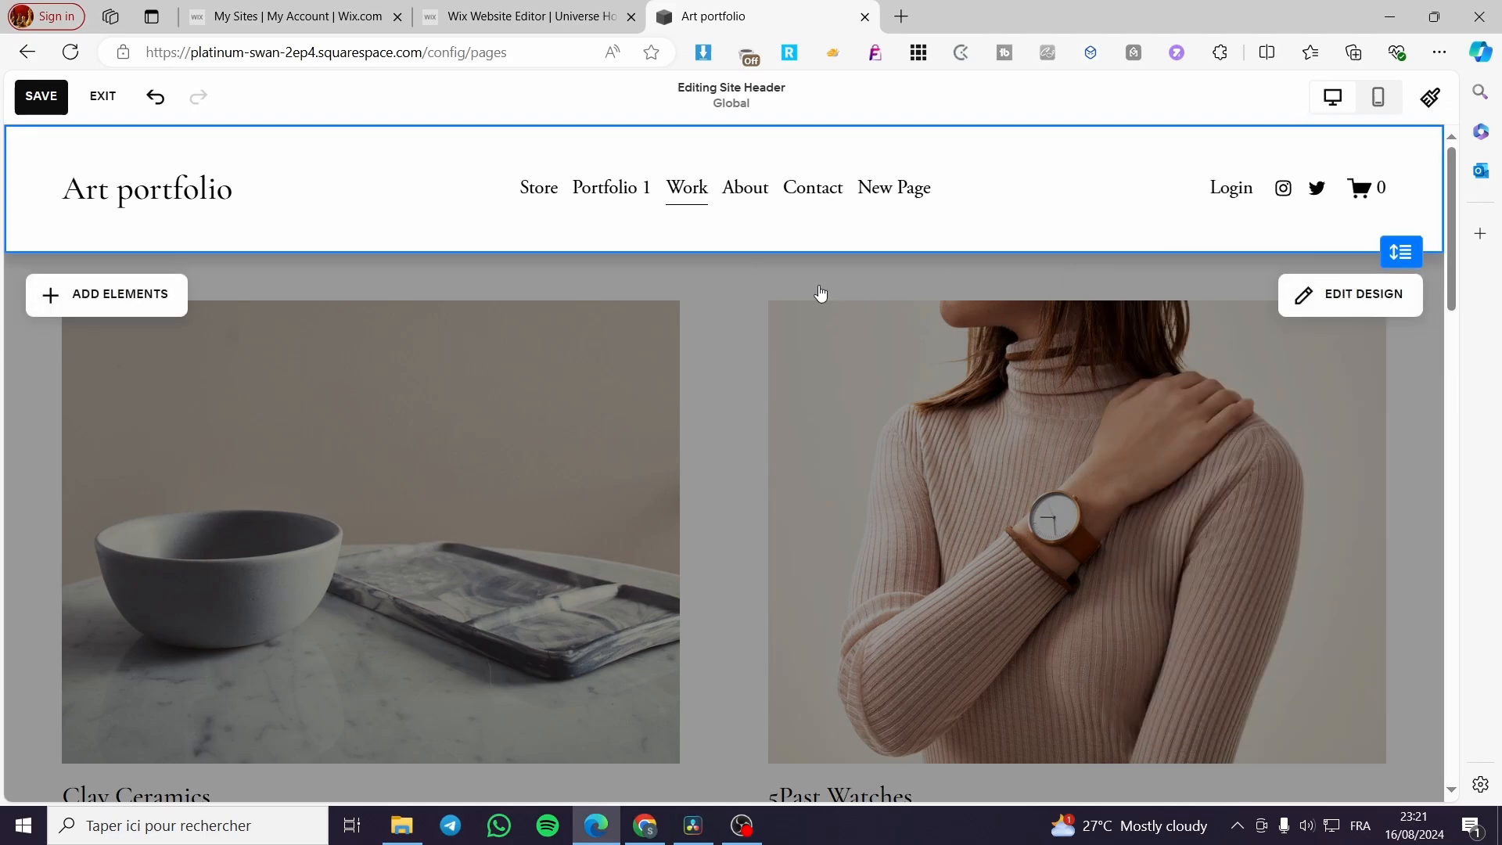
{"action": "left_click", "coordinate": [1415, 384]}
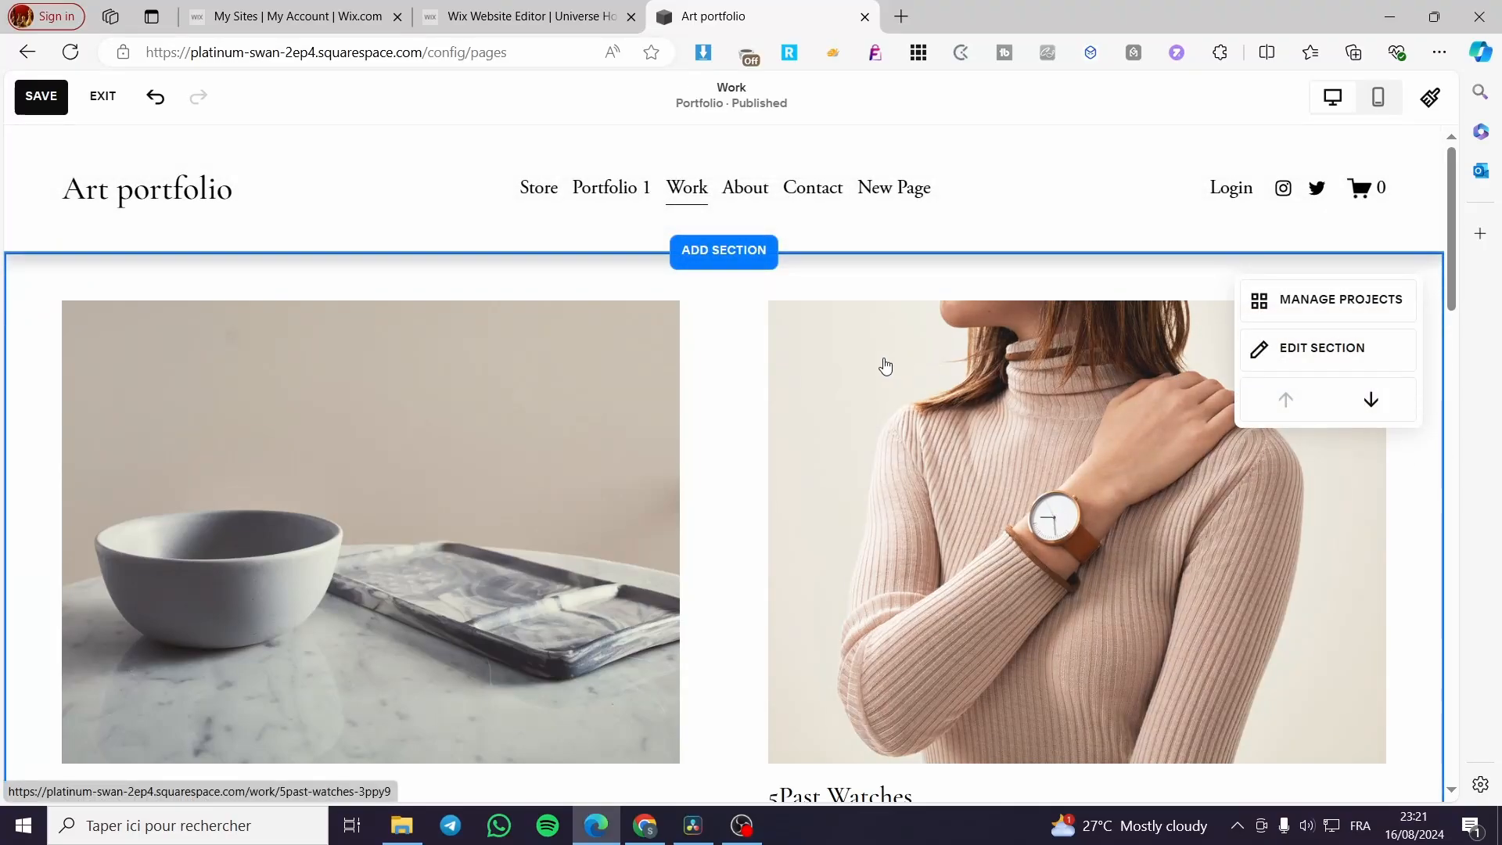
Step: Apply the Light 1 color theme to the portfolio section of the Work page
{"action": "left_click", "coordinate": [1290, 349]}
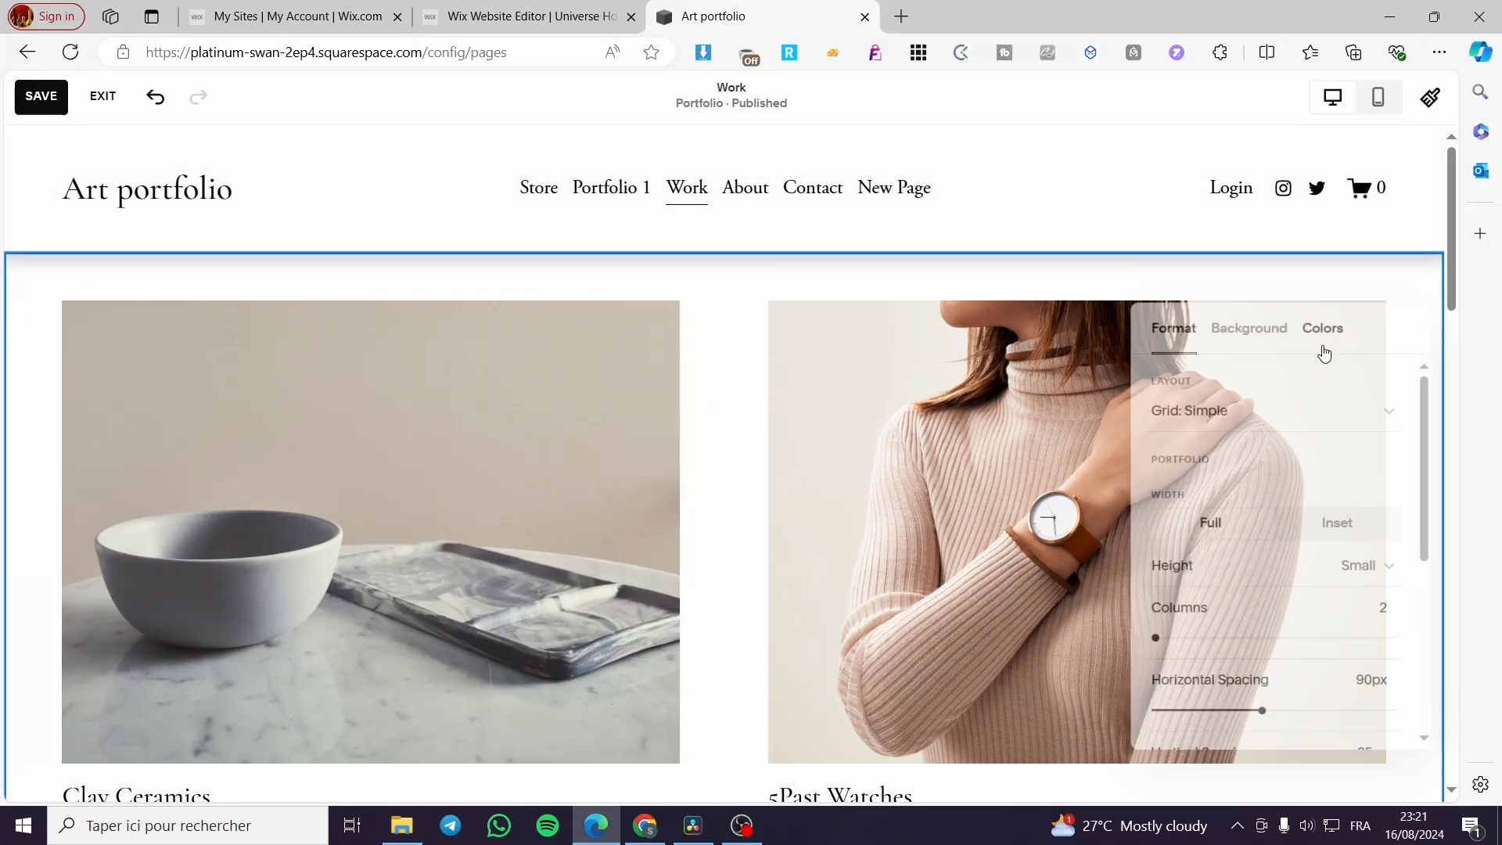
{"action": "left_click", "coordinate": [1321, 335]}
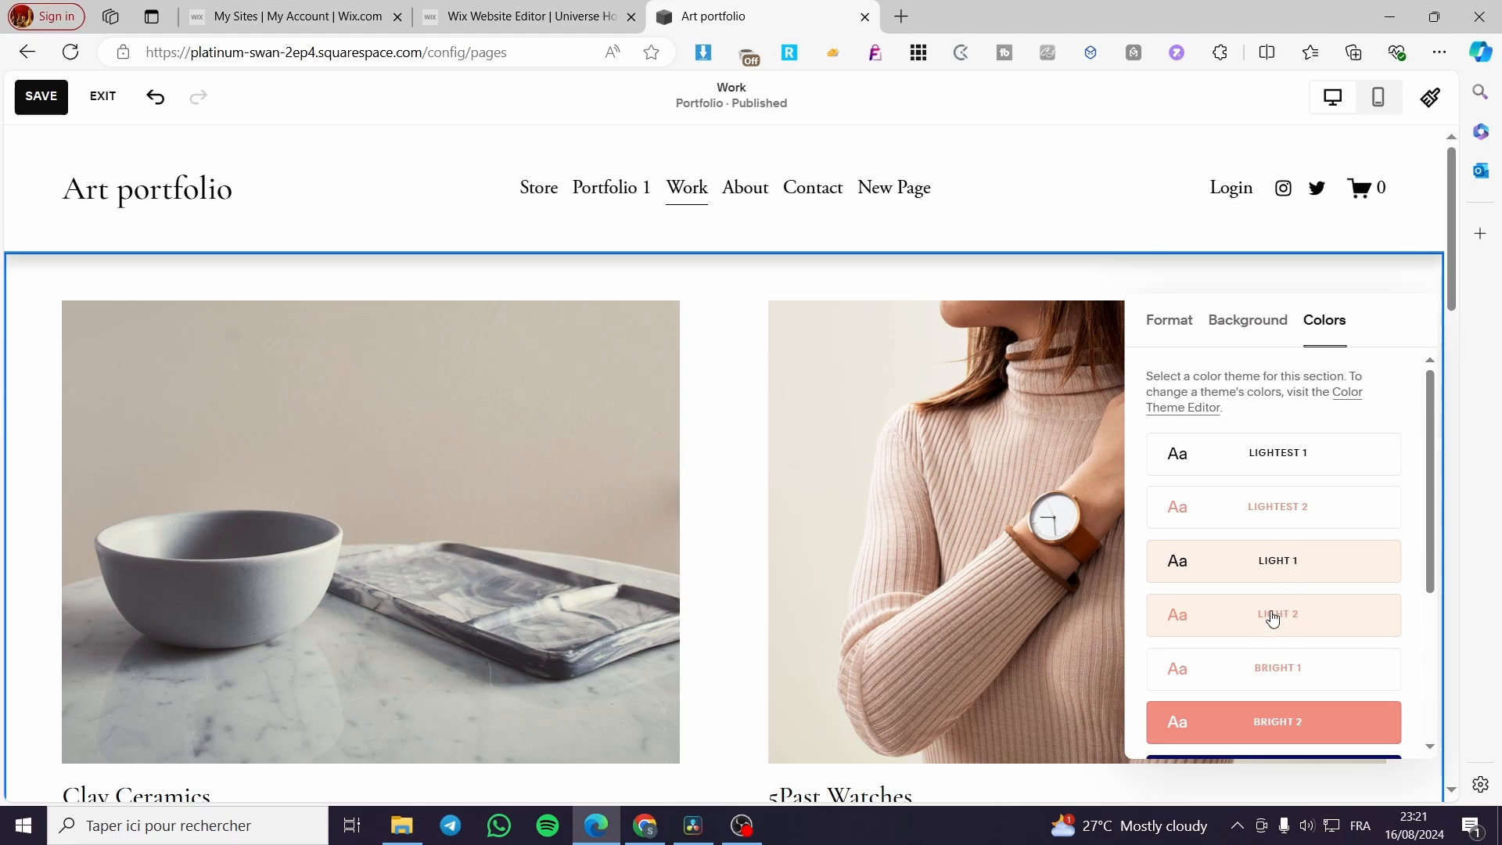
{"action": "left_click", "coordinate": [1277, 561]}
{"action": "scroll", "coordinate": [1283, 647], "scroll_direction": "down", "scroll_amount": 3}
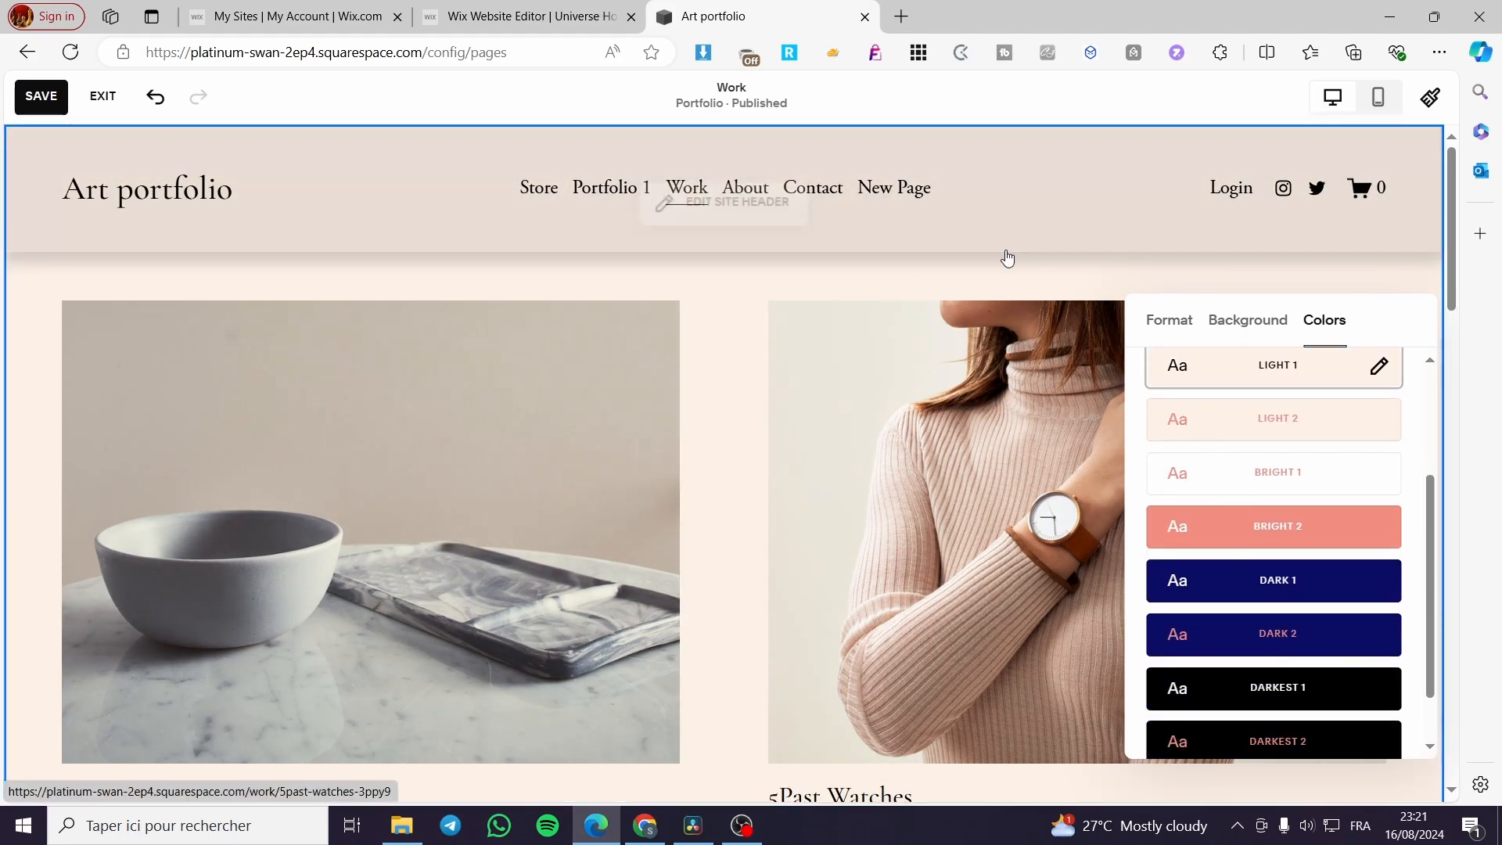
{"action": "left_click", "coordinate": [1033, 283]}
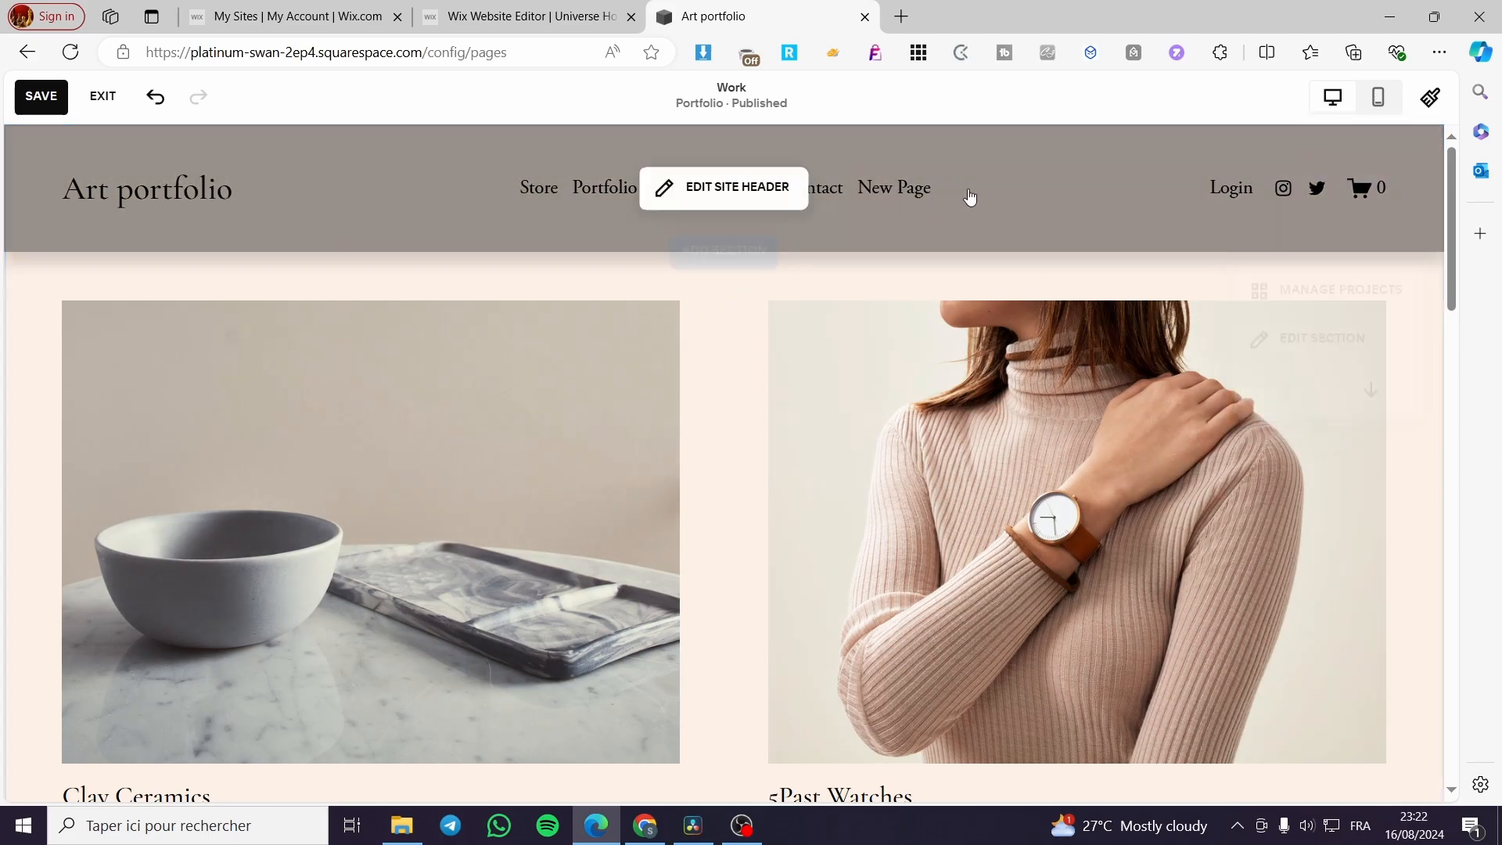
Step: Reopen the site header's color settings, try the Gradient style, and set the style to Solid
{"action": "left_click", "coordinate": [777, 193]}
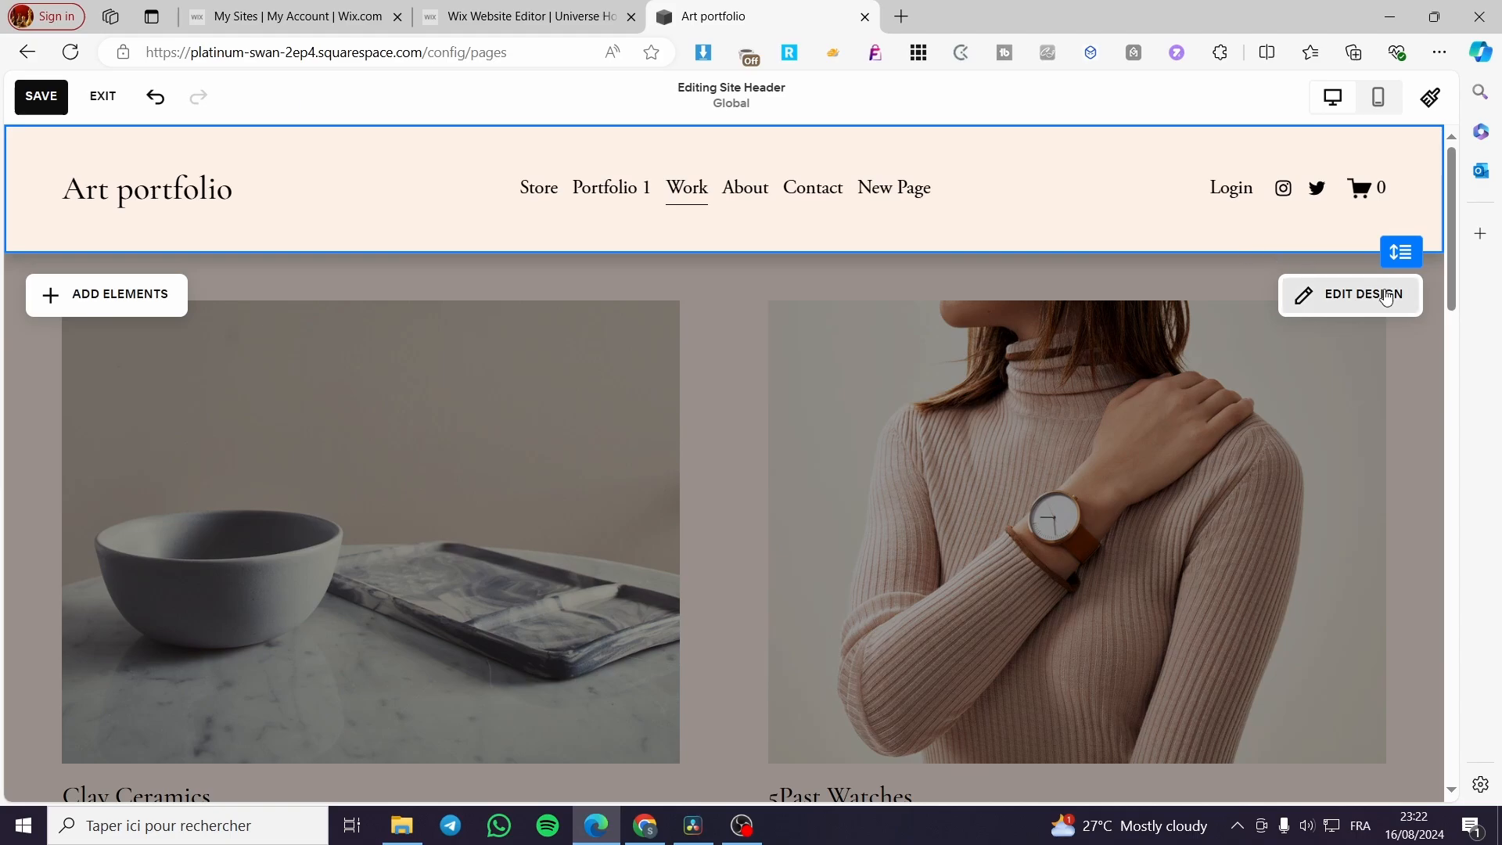
{"action": "left_click", "coordinate": [1409, 305]}
{"action": "left_click", "coordinate": [1228, 312]}
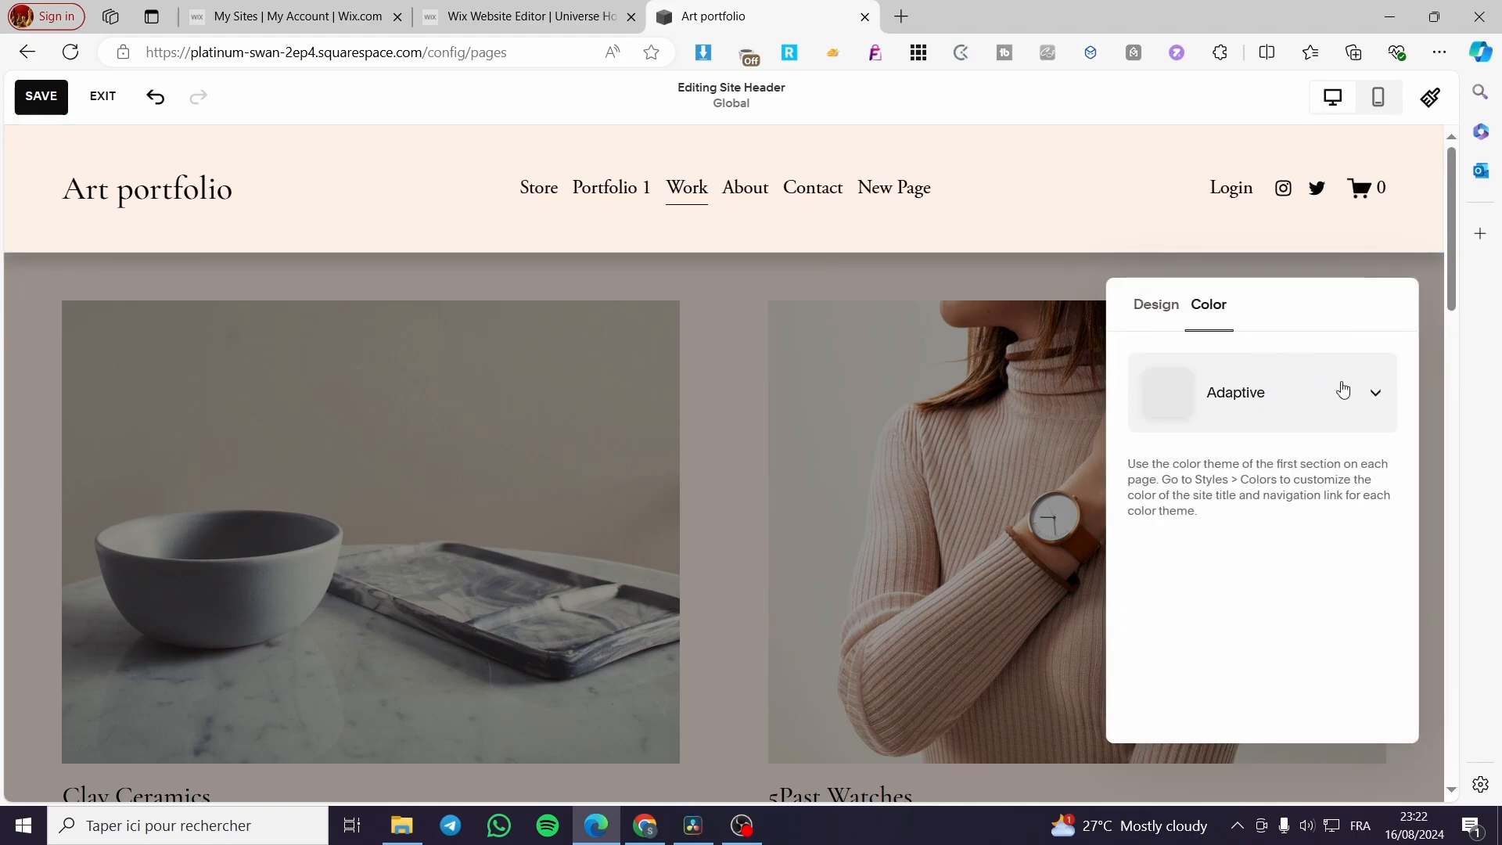
{"action": "left_click", "coordinate": [1352, 394]}
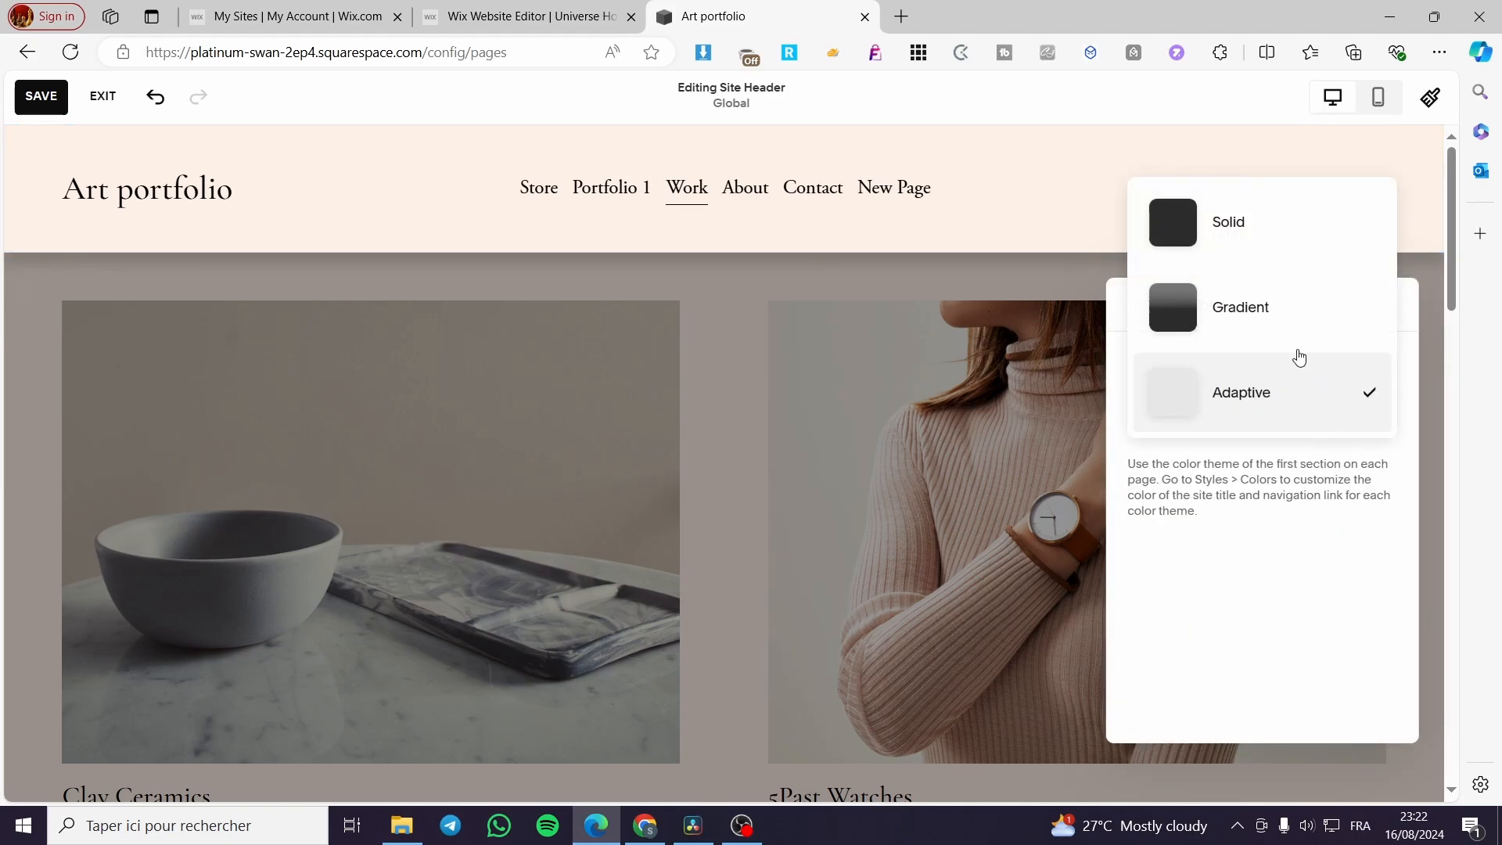
{"action": "left_click", "coordinate": [1302, 337]}
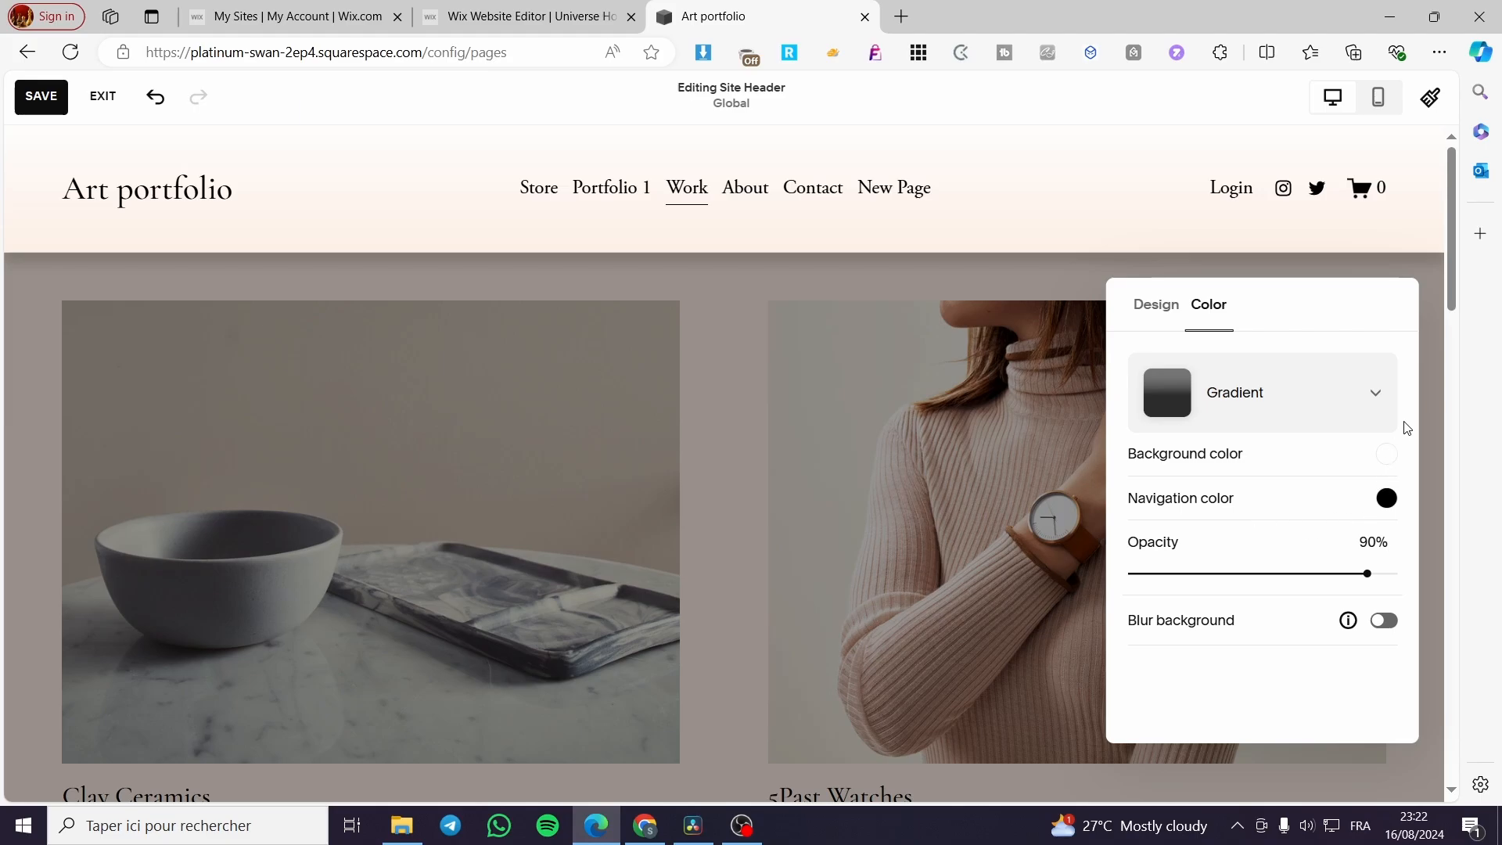
{"action": "left_click", "coordinate": [1371, 395]}
{"action": "left_click", "coordinate": [1331, 332]}
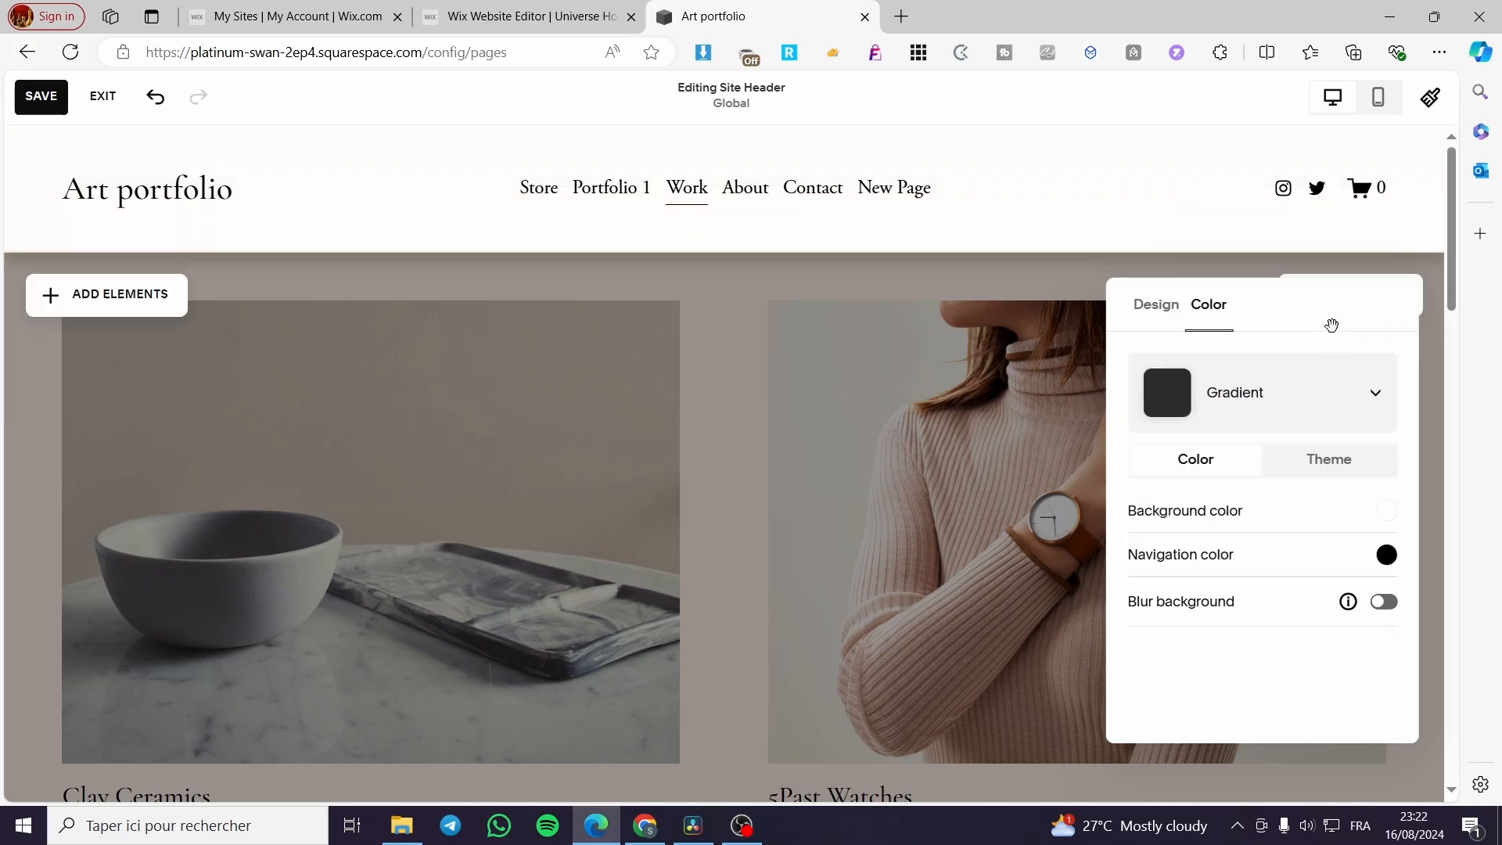
Step: Try the Light 2 and Lightest 2 themes on the solid header
{"action": "left_click", "coordinate": [1353, 463]}
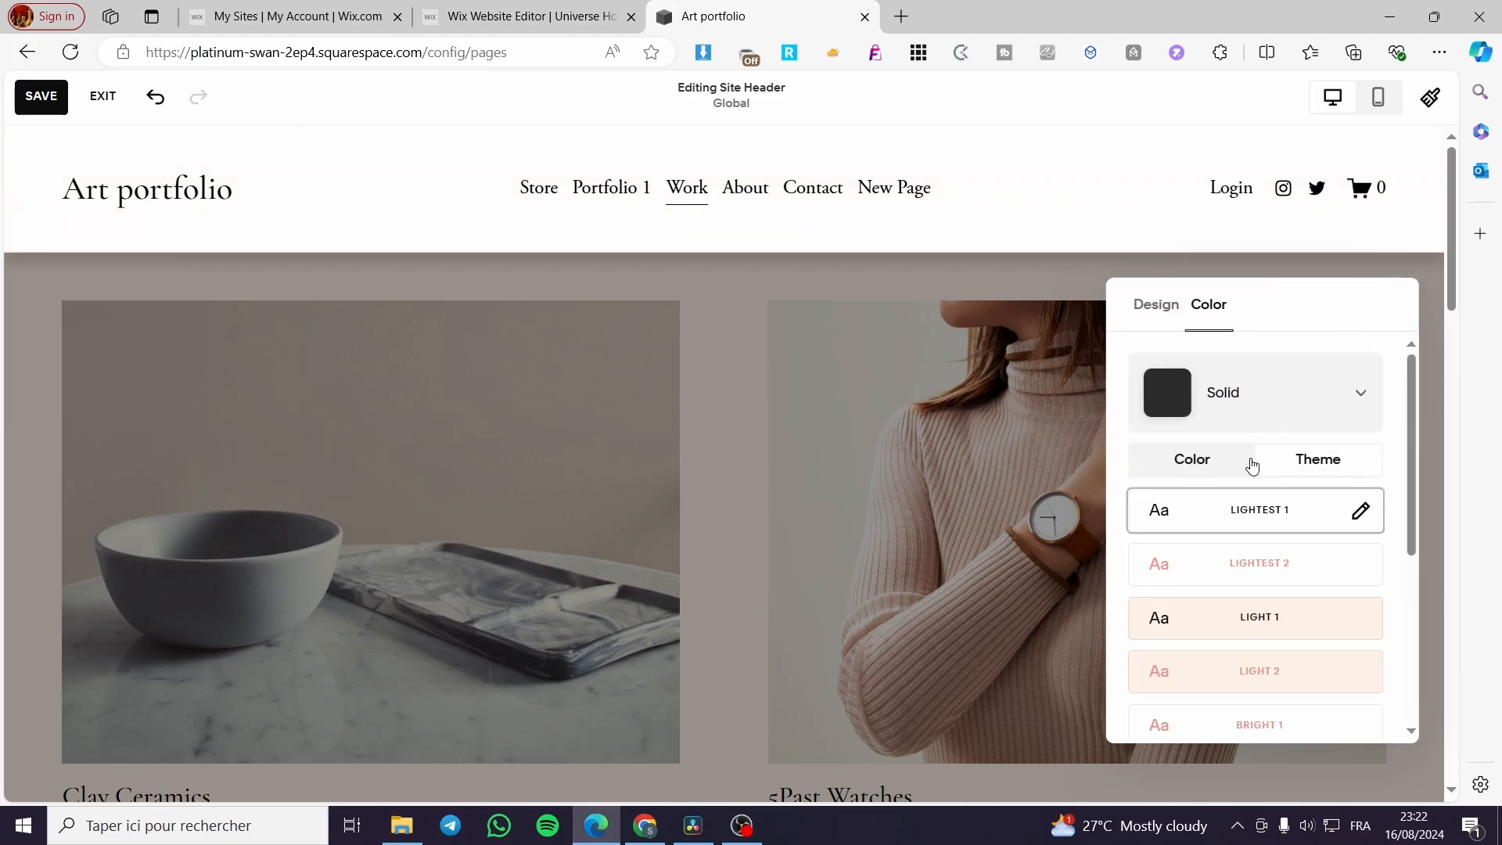
{"action": "left_click", "coordinate": [1255, 464]}
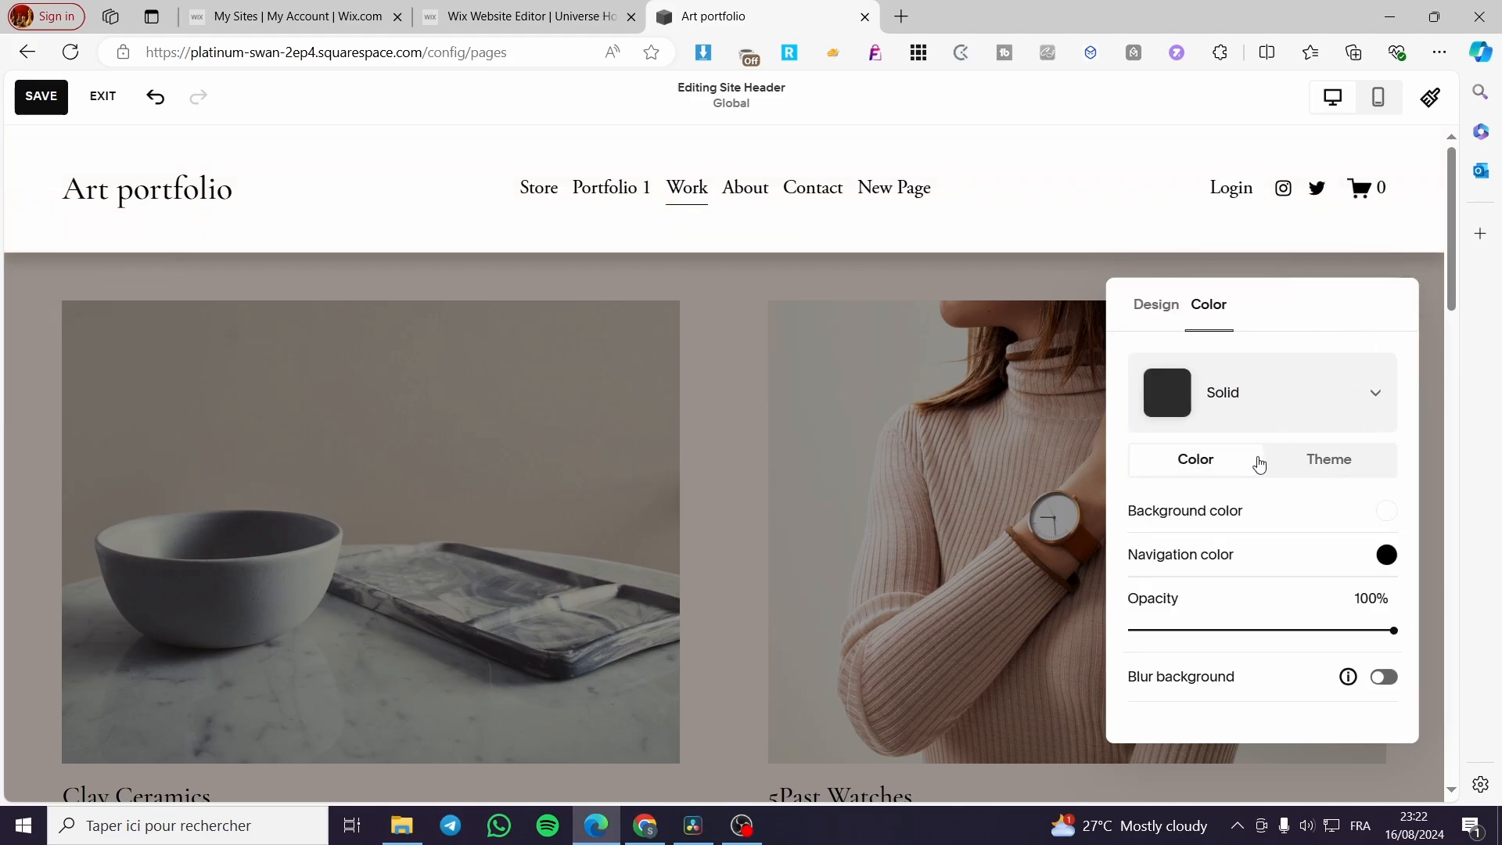
{"action": "left_click", "coordinate": [1327, 468]}
{"action": "scroll", "coordinate": [1260, 667], "scroll_direction": "down", "scroll_amount": 3}
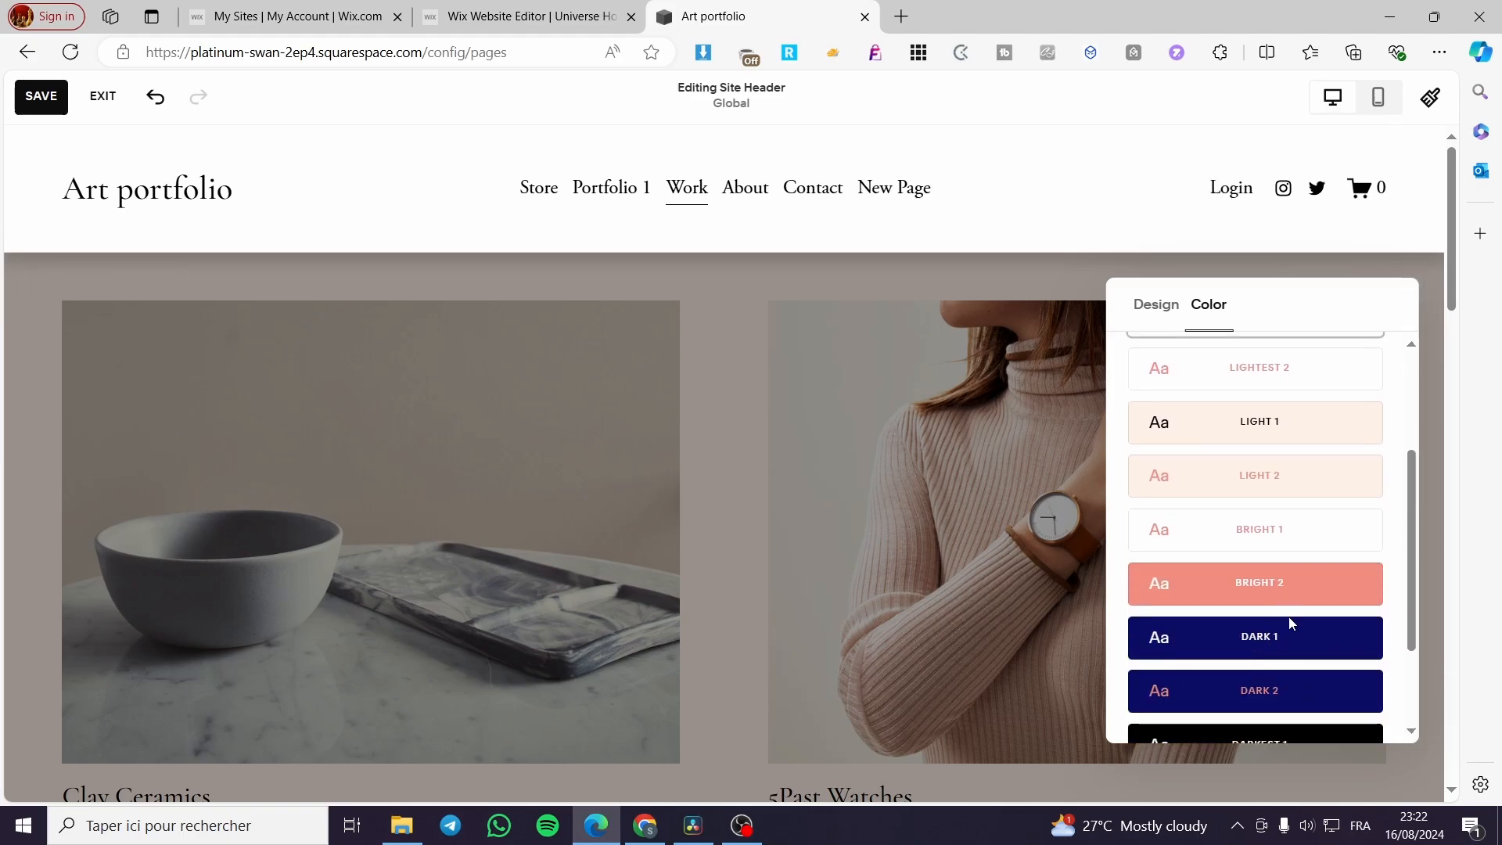
{"action": "left_click", "coordinate": [1265, 483]}
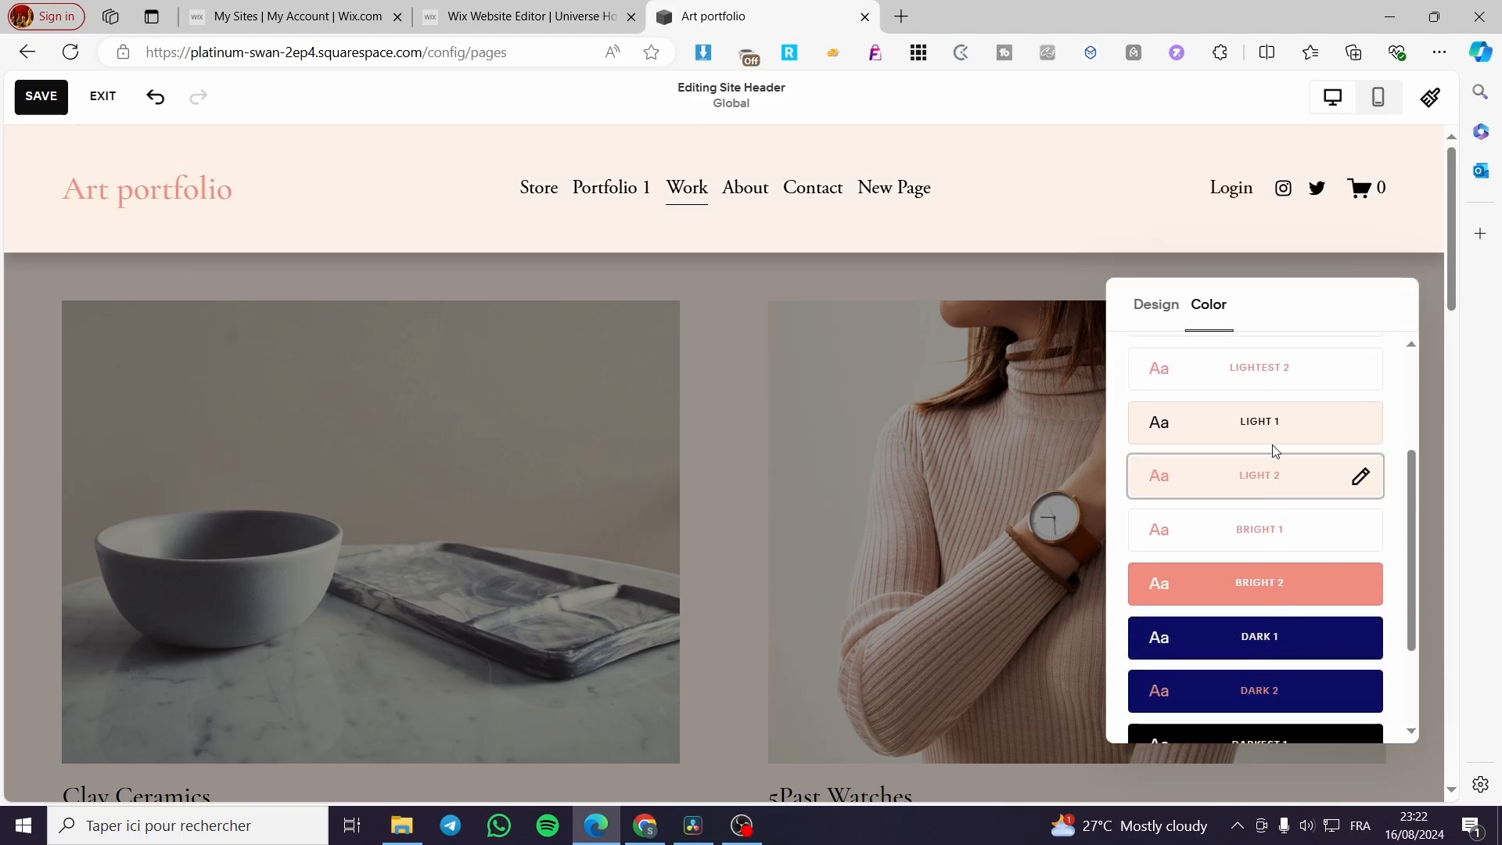
{"action": "left_click", "coordinate": [1288, 388]}
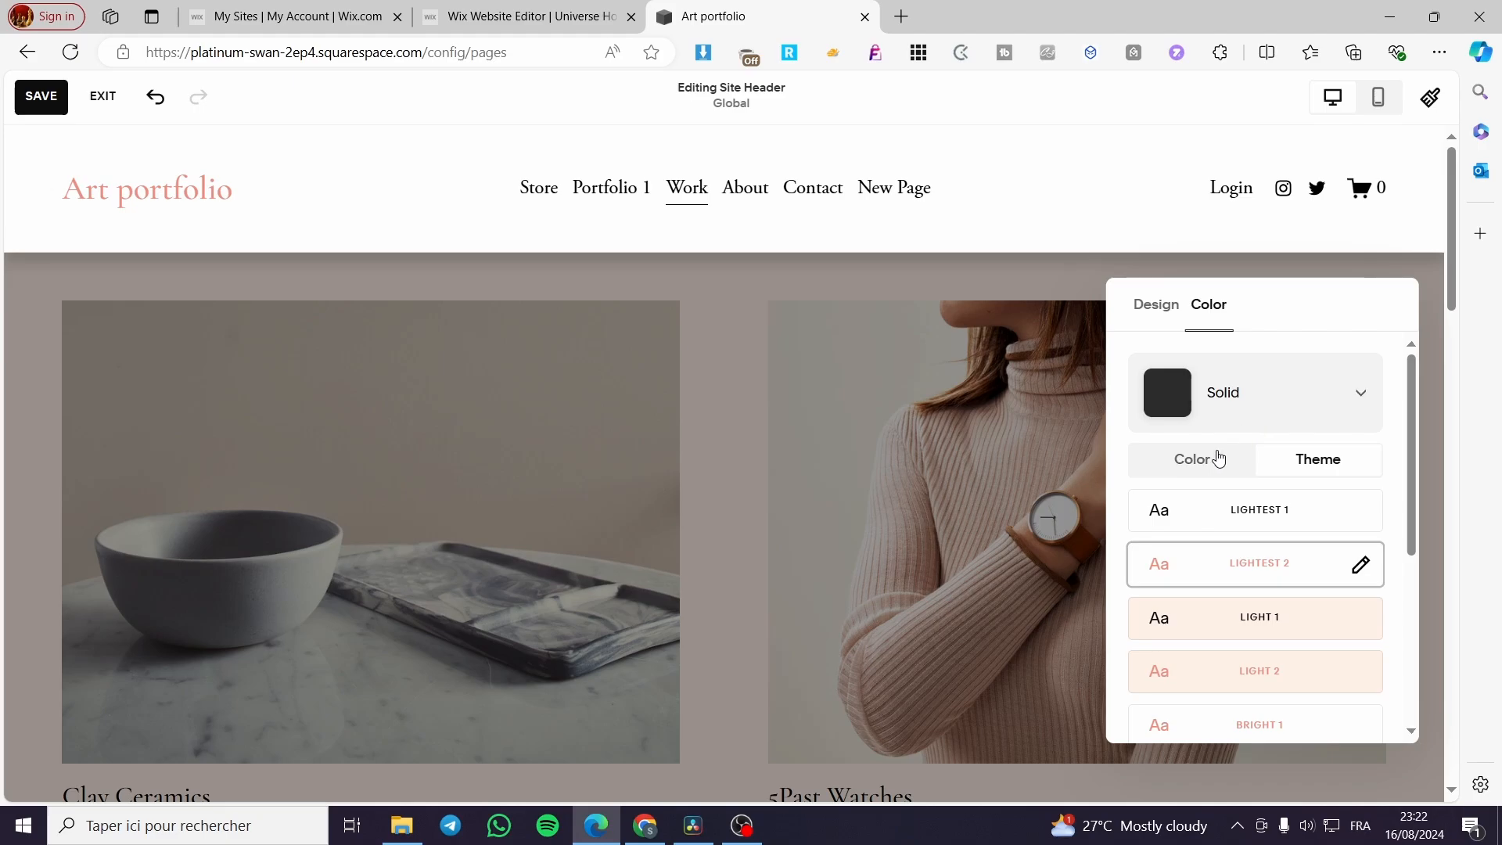
Step: Use individual colors for the solid header, try coral and dark blue from the palette, and set the background to light peach
{"action": "left_click", "coordinate": [1218, 460]}
{"action": "left_click", "coordinate": [1389, 516]}
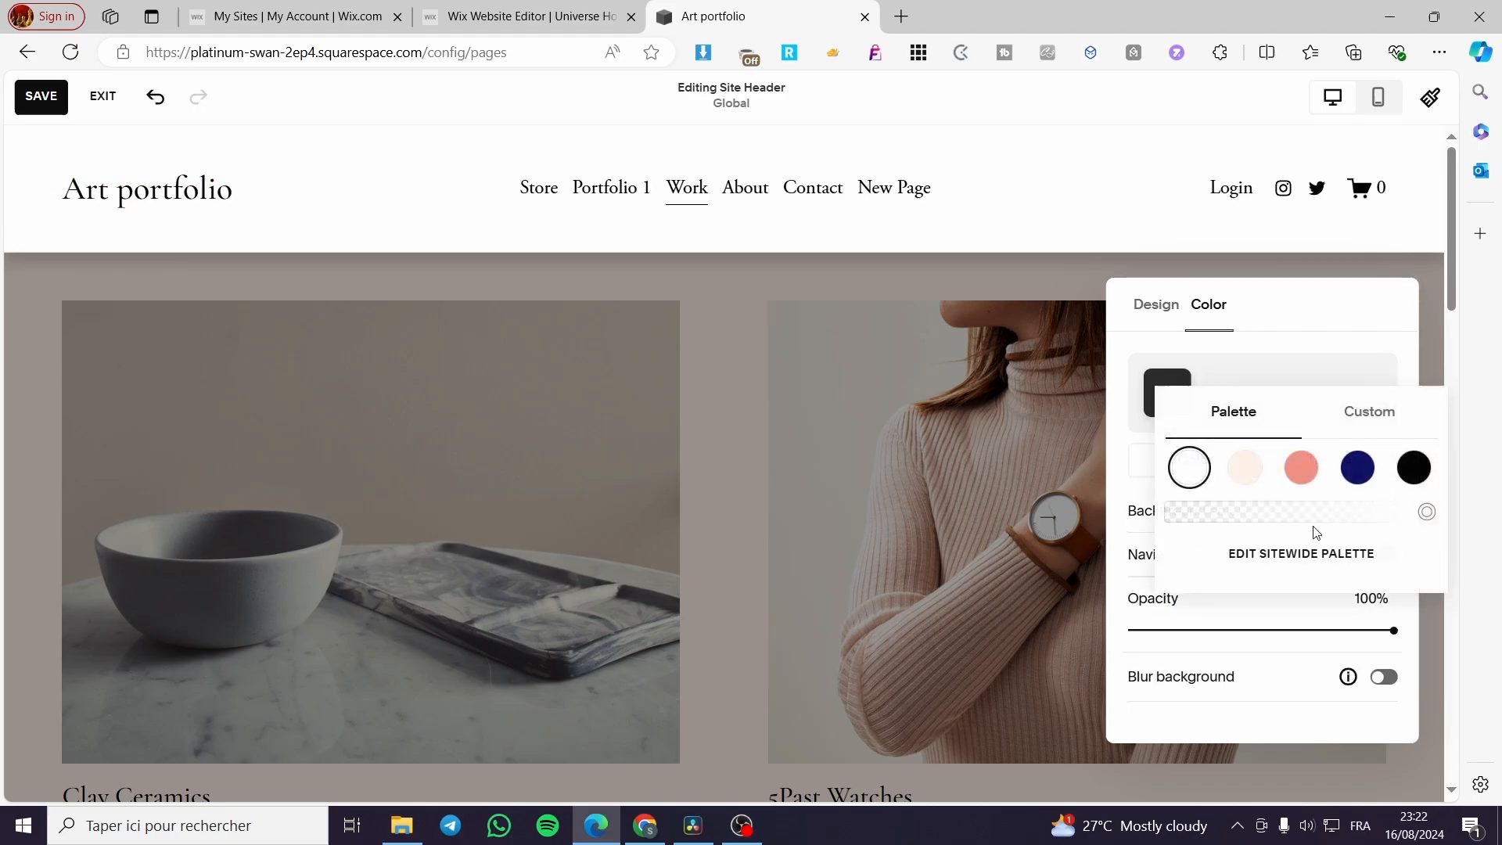
{"action": "left_click", "coordinate": [1301, 468]}
{"action": "left_click", "coordinate": [1261, 475]}
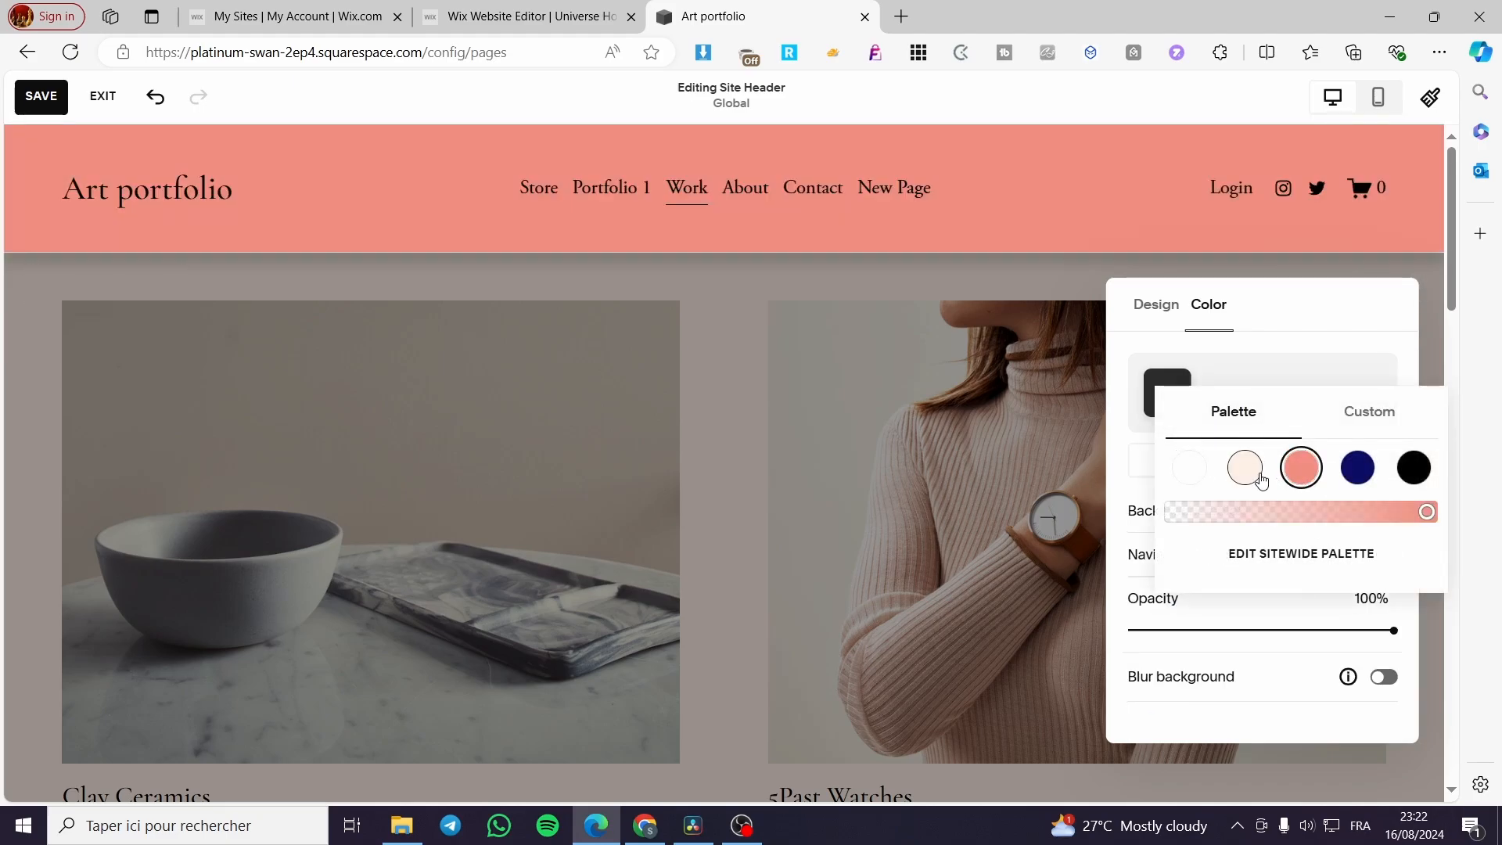
{"action": "left_click", "coordinate": [1357, 468]}
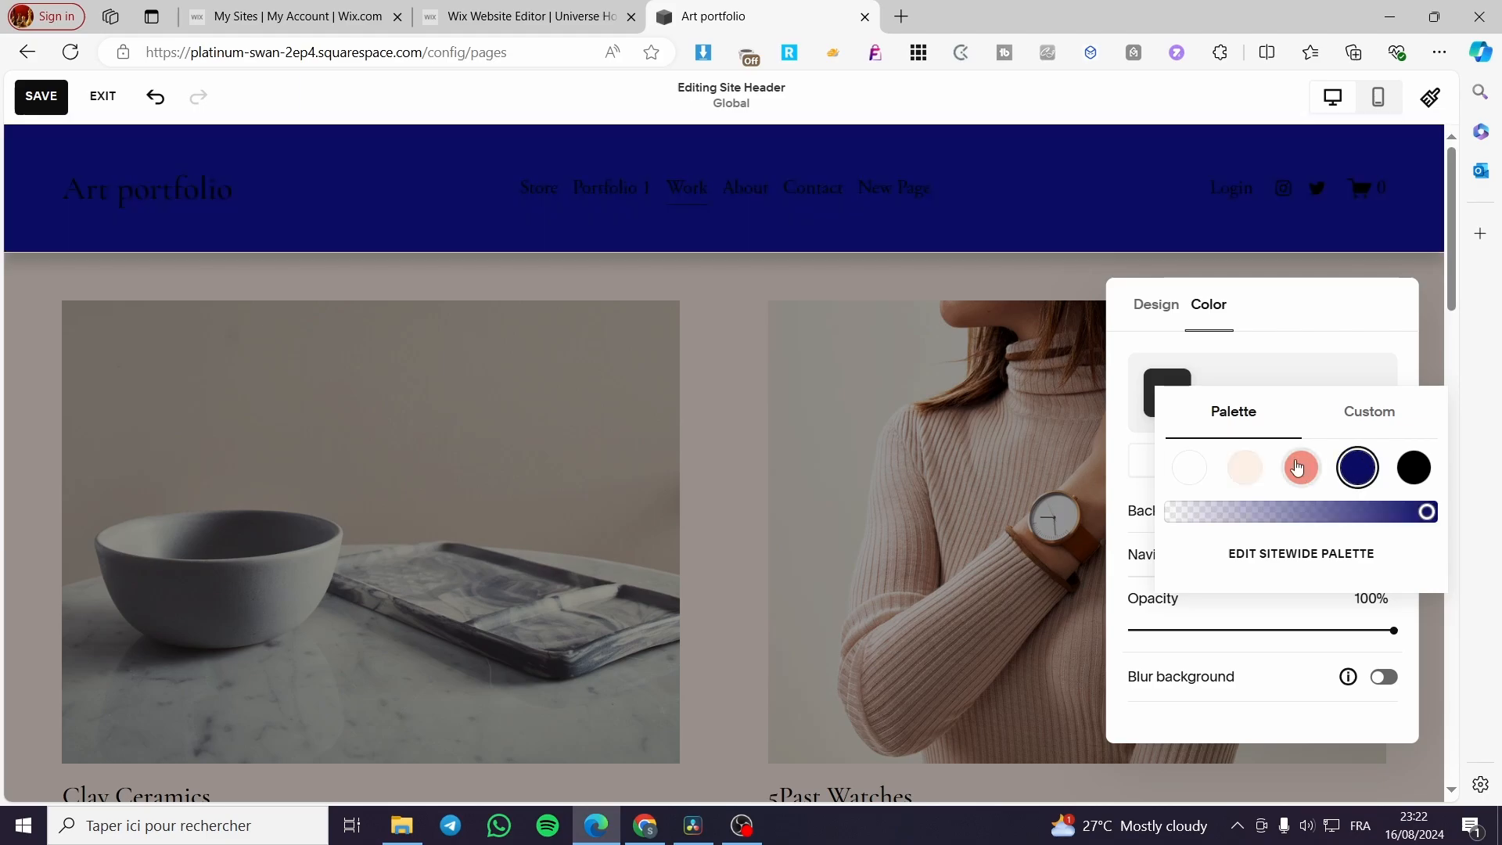
{"action": "left_click", "coordinate": [1301, 468]}
{"action": "left_click", "coordinate": [1244, 468]}
{"action": "left_click", "coordinate": [808, 312]}
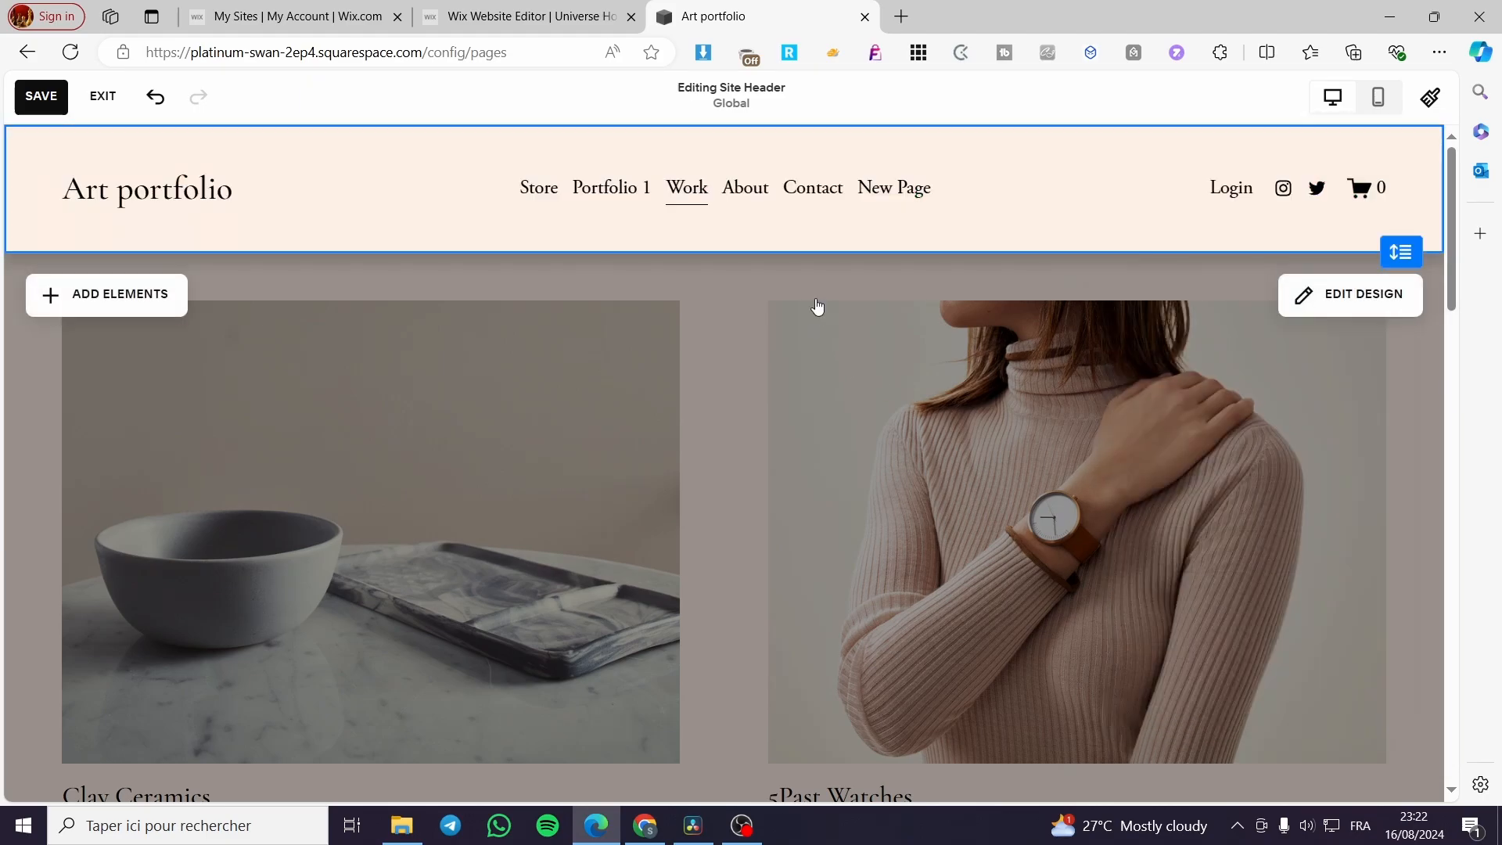
{"action": "left_click", "coordinate": [1337, 295]}
{"action": "left_click", "coordinate": [875, 224]}
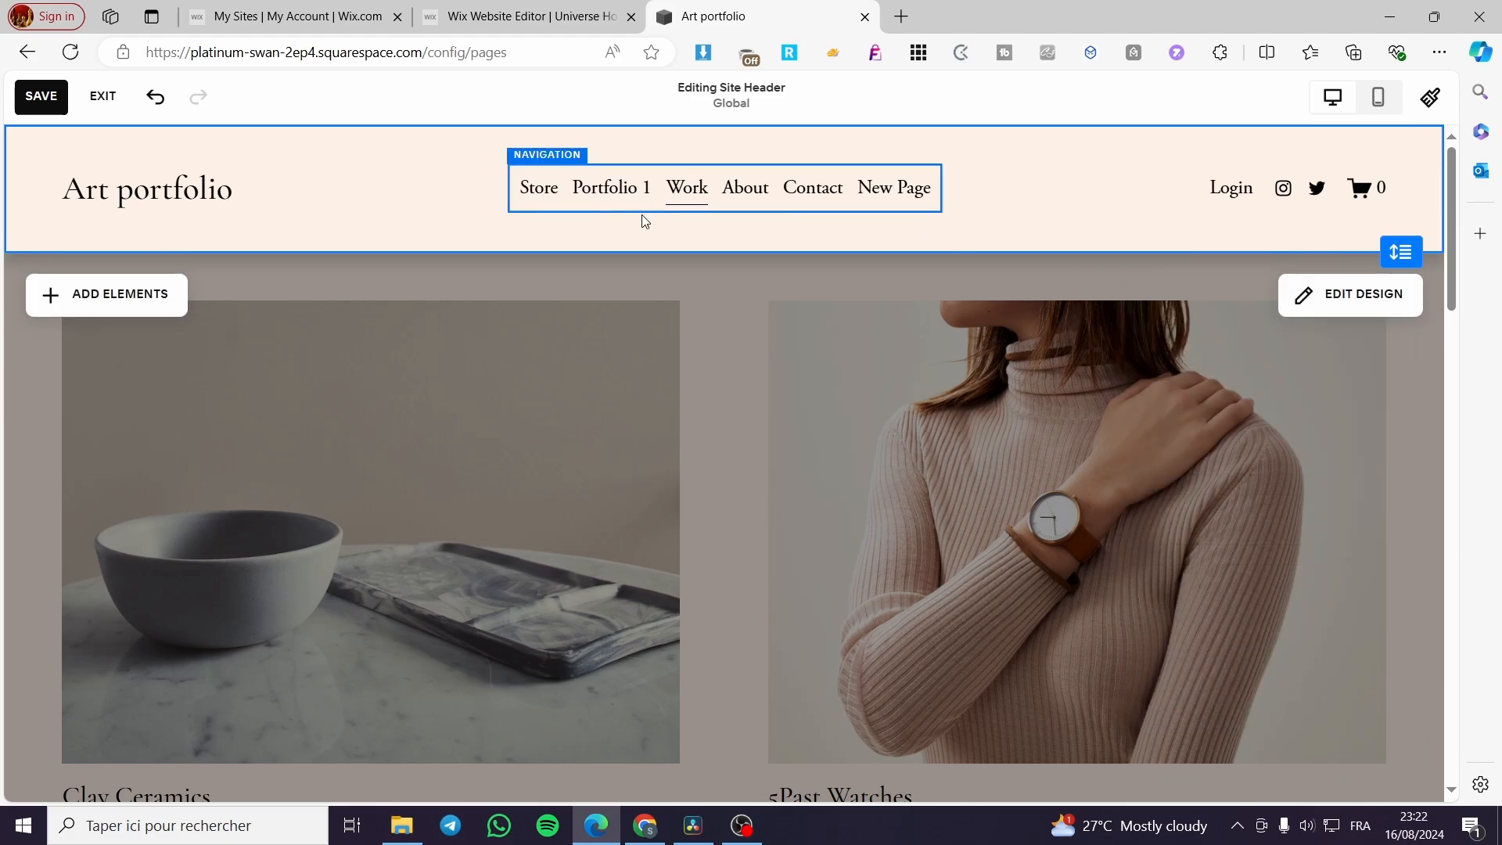
Step: Replace the header's site title with a logo by adding il_fullxfull.6148387087_f89w.jpg from the image library
{"action": "left_click", "coordinate": [176, 192]}
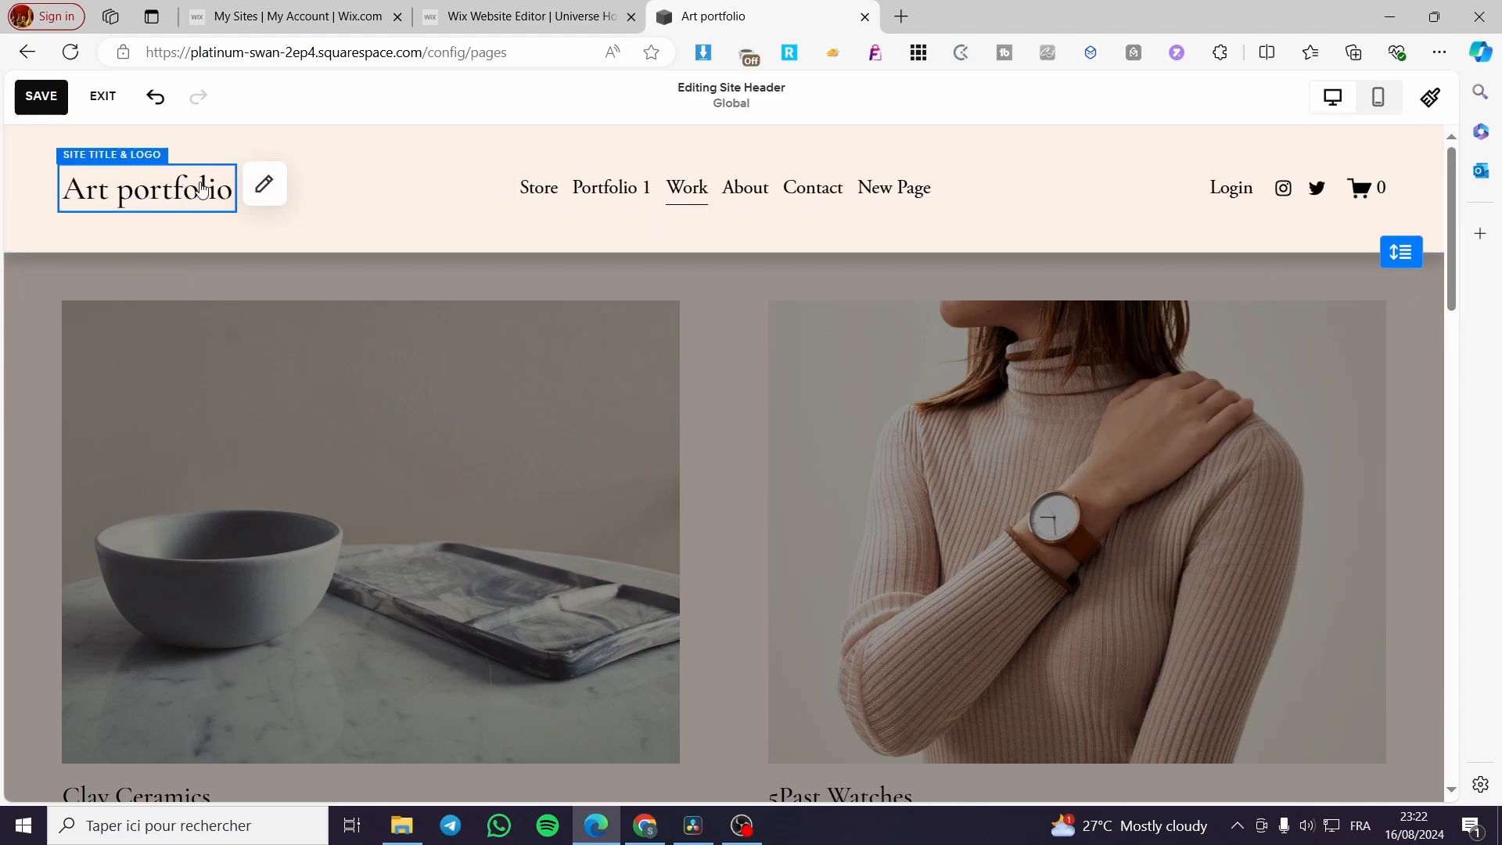
{"action": "left_click", "coordinate": [262, 187]}
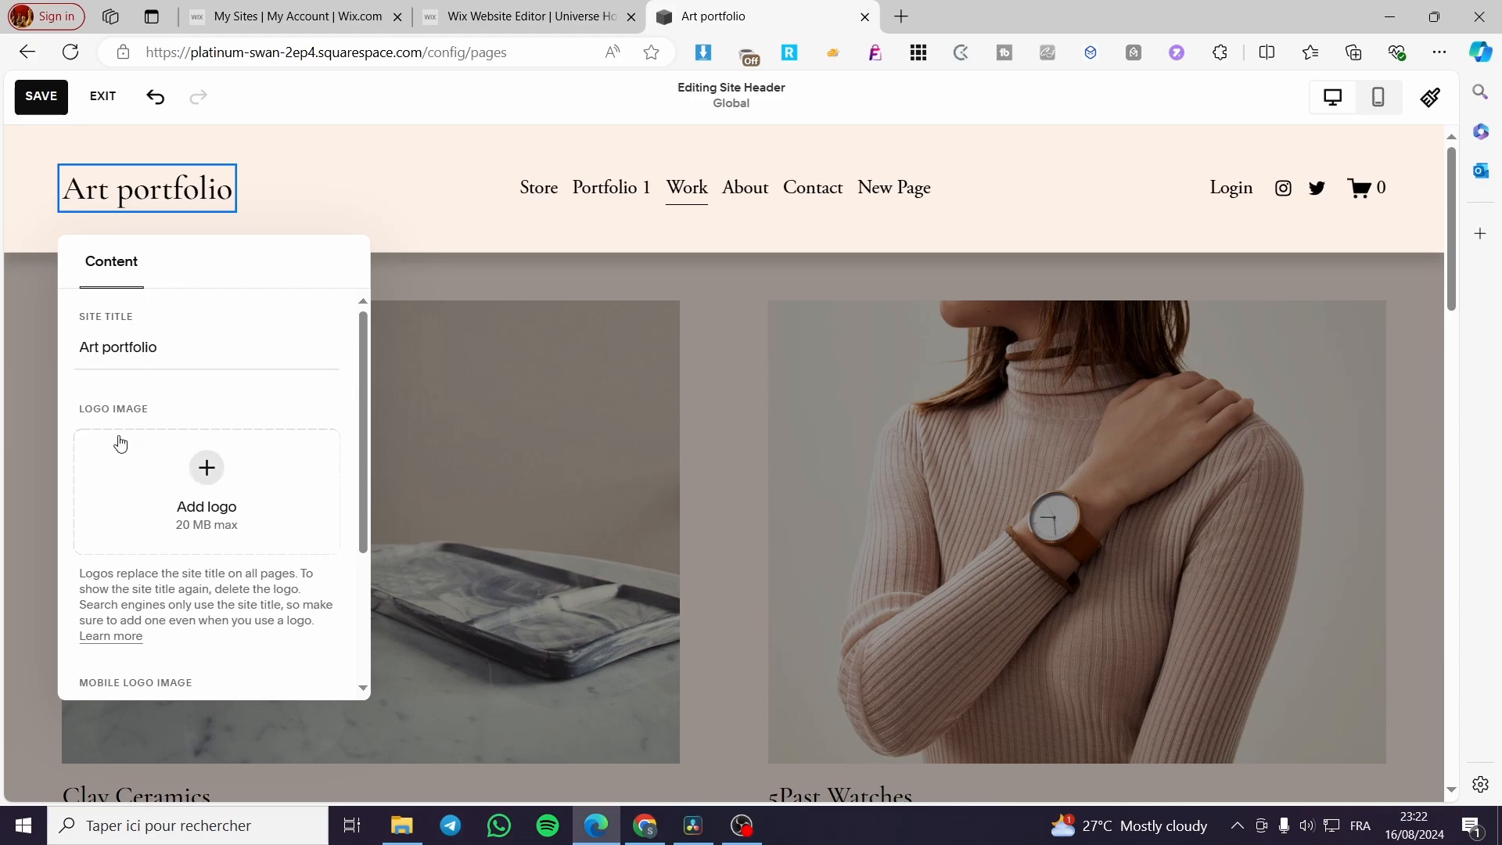
{"action": "scroll", "coordinate": [186, 449], "scroll_direction": "down", "scroll_amount": 1}
{"action": "scroll", "coordinate": [233, 412], "scroll_direction": "down", "scroll_amount": 1}
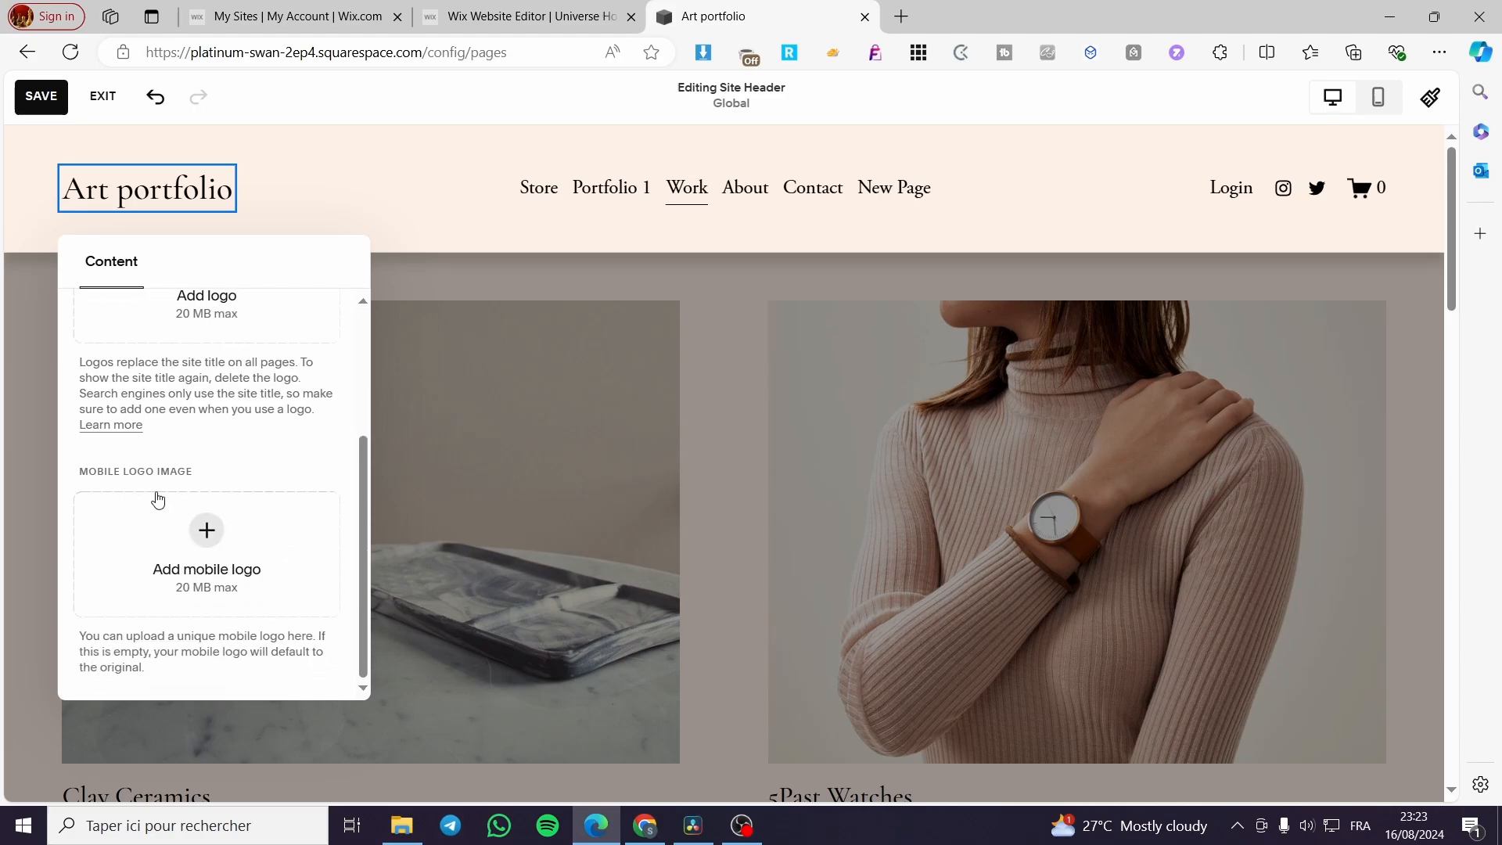
{"action": "scroll", "coordinate": [170, 547], "scroll_direction": "up", "scroll_amount": 2}
{"action": "left_click", "coordinate": [176, 522]}
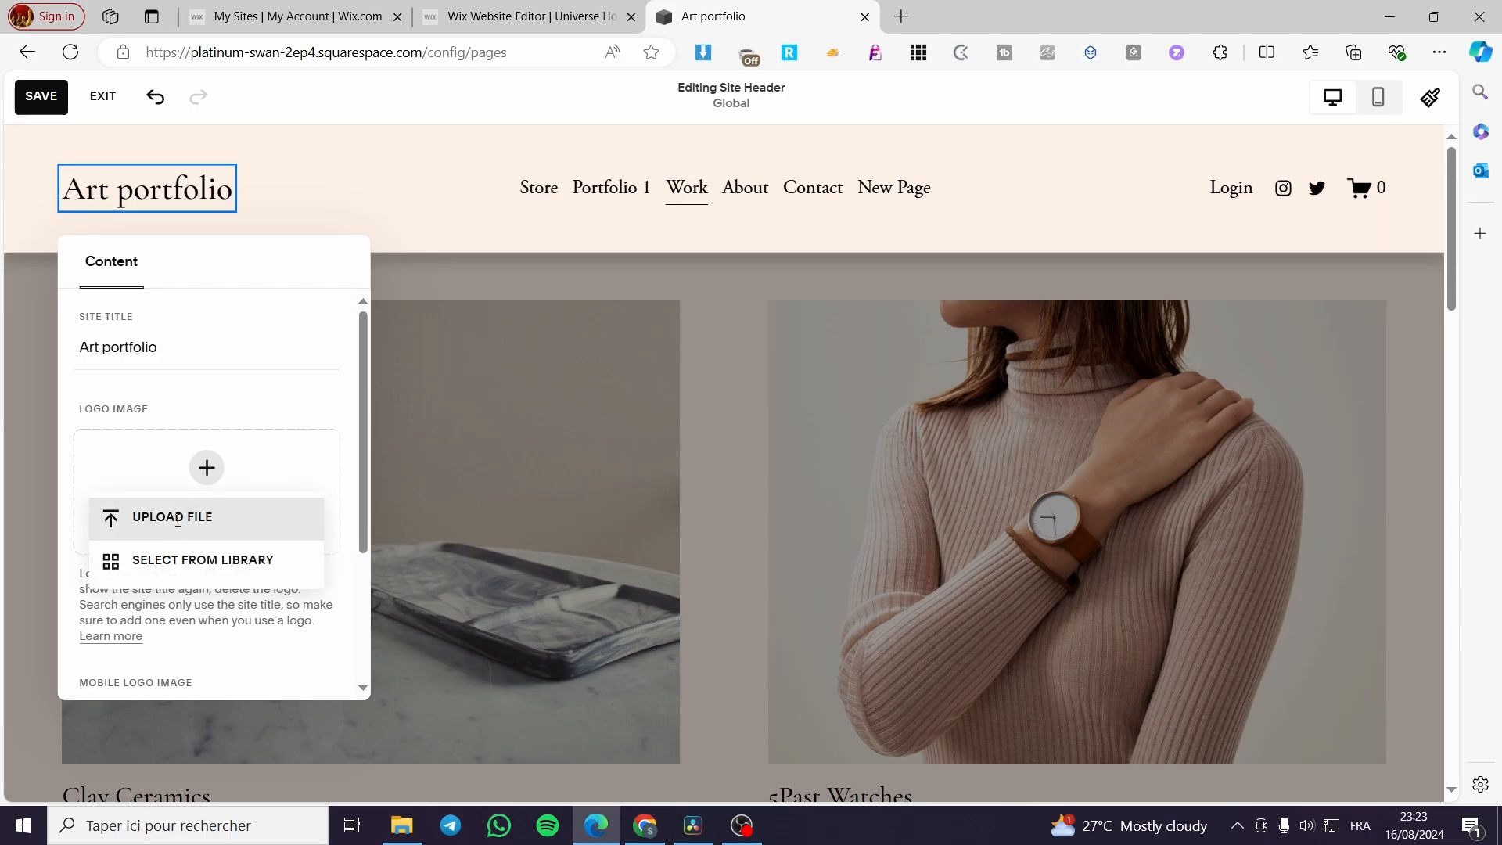
{"action": "left_click", "coordinate": [175, 556]}
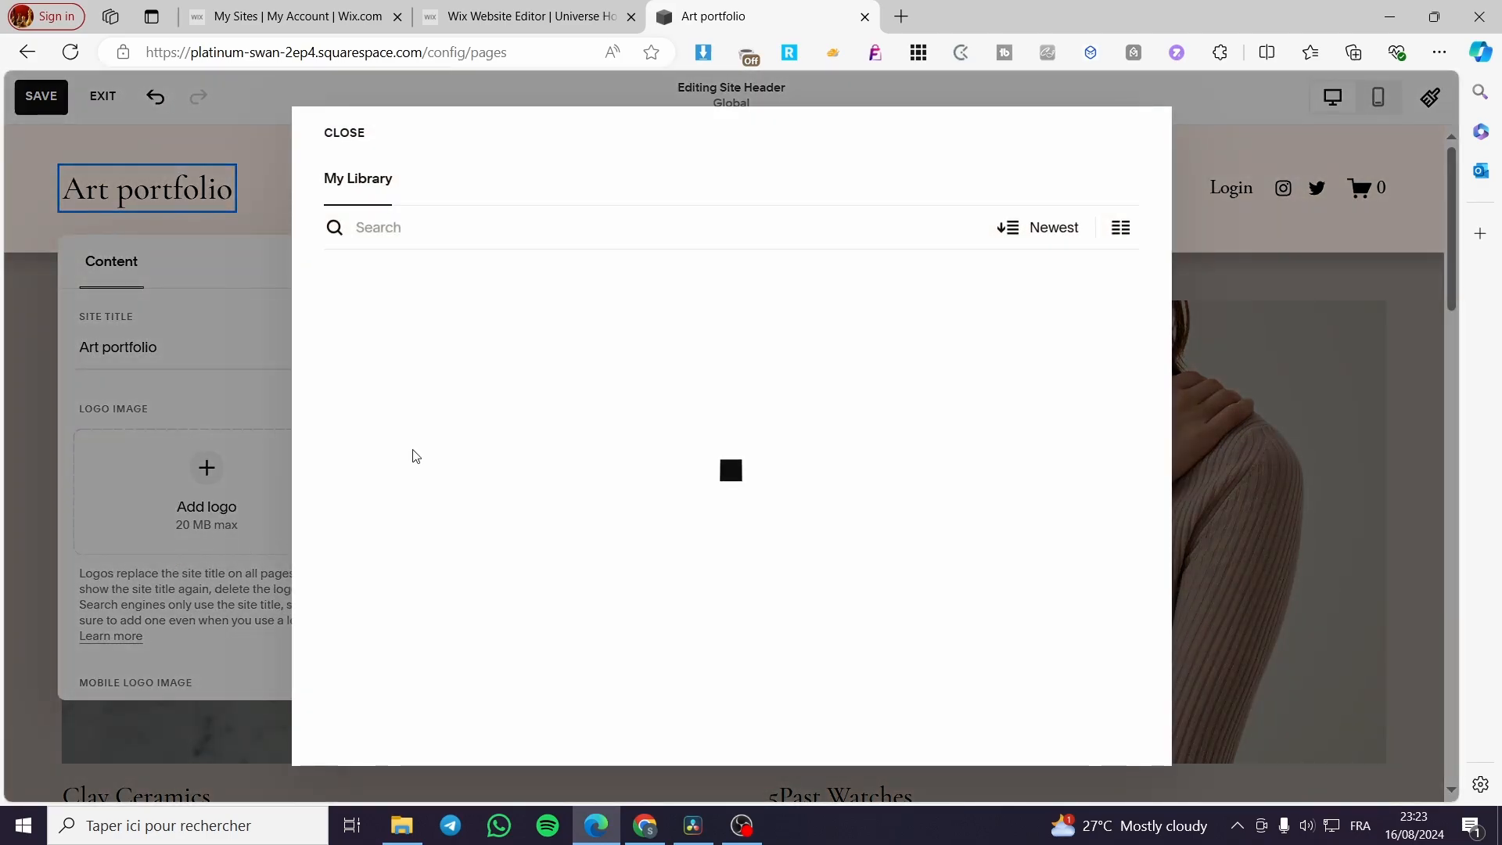
{"action": "left_click", "coordinate": [433, 456]}
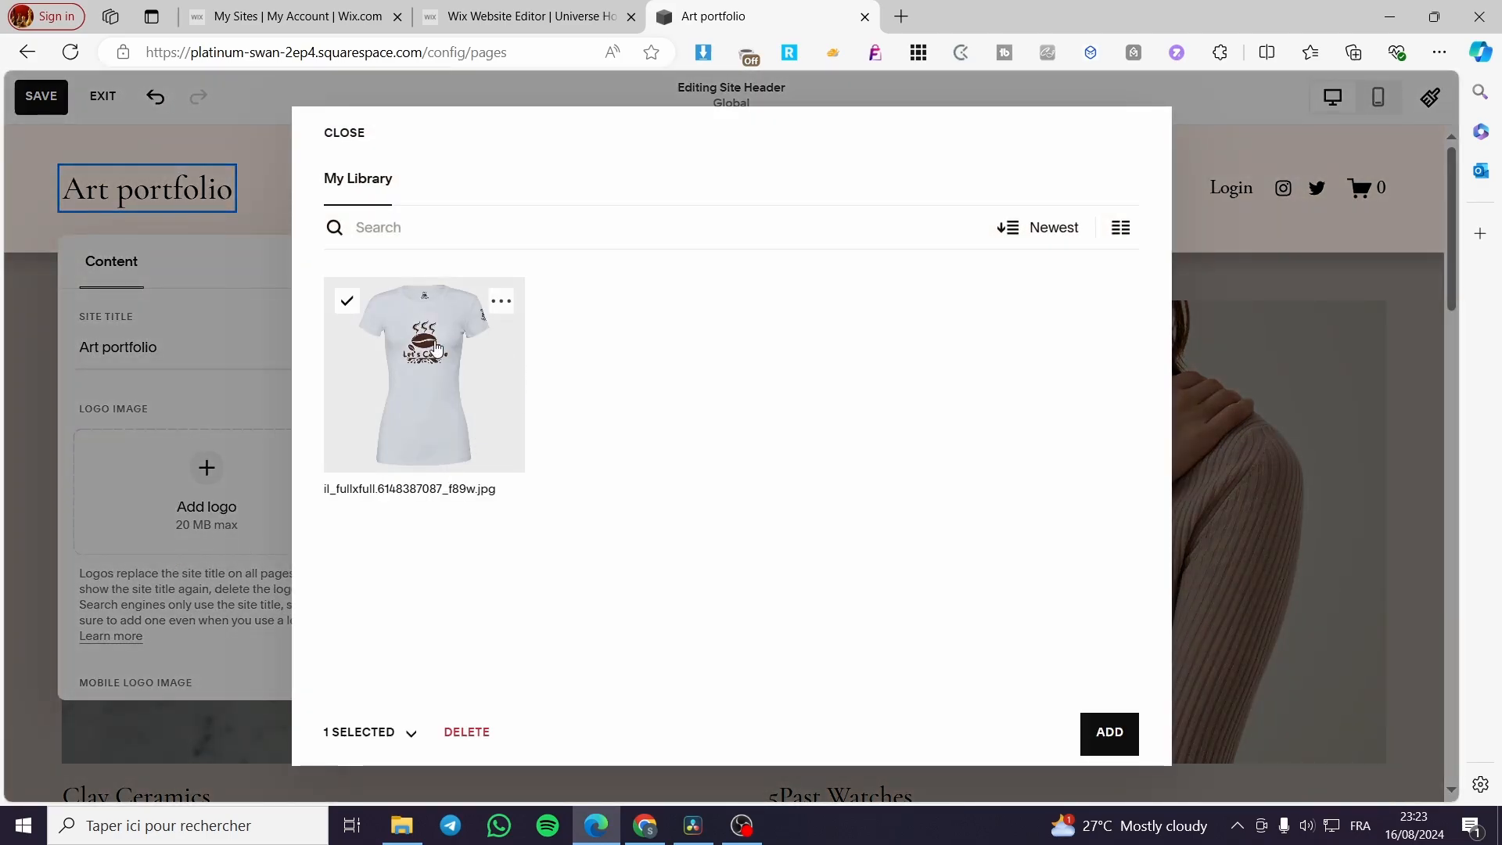
{"action": "left_click", "coordinate": [1130, 731]}
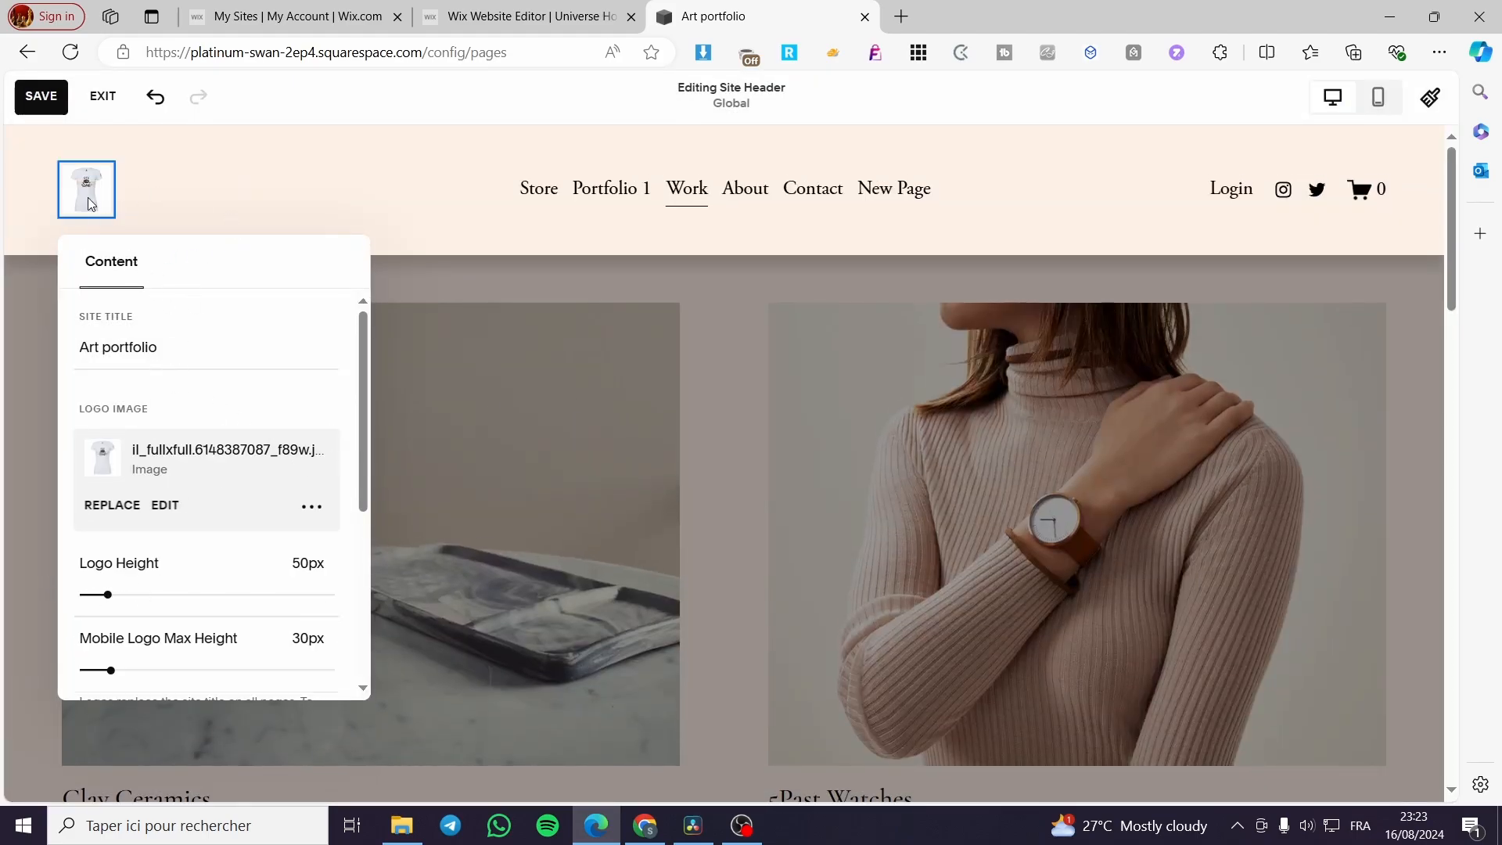
Step: Remove the logo image from the site header and review the logo height and mobile logo settings
{"action": "left_click", "coordinate": [311, 506]}
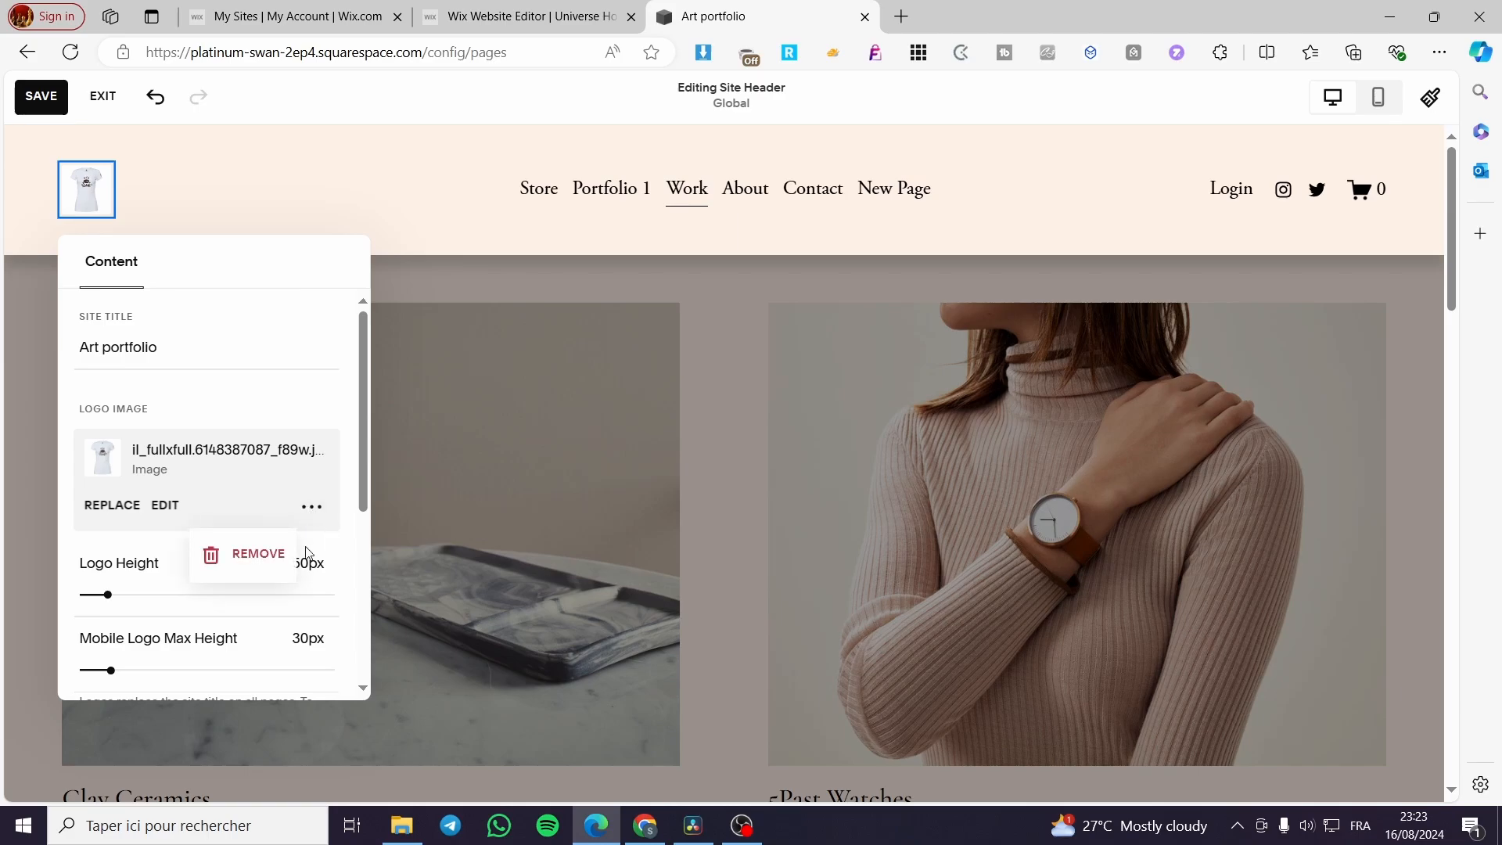
{"action": "left_click", "coordinate": [256, 555]}
{"action": "scroll", "coordinate": [231, 570], "scroll_direction": "down", "scroll_amount": 4}
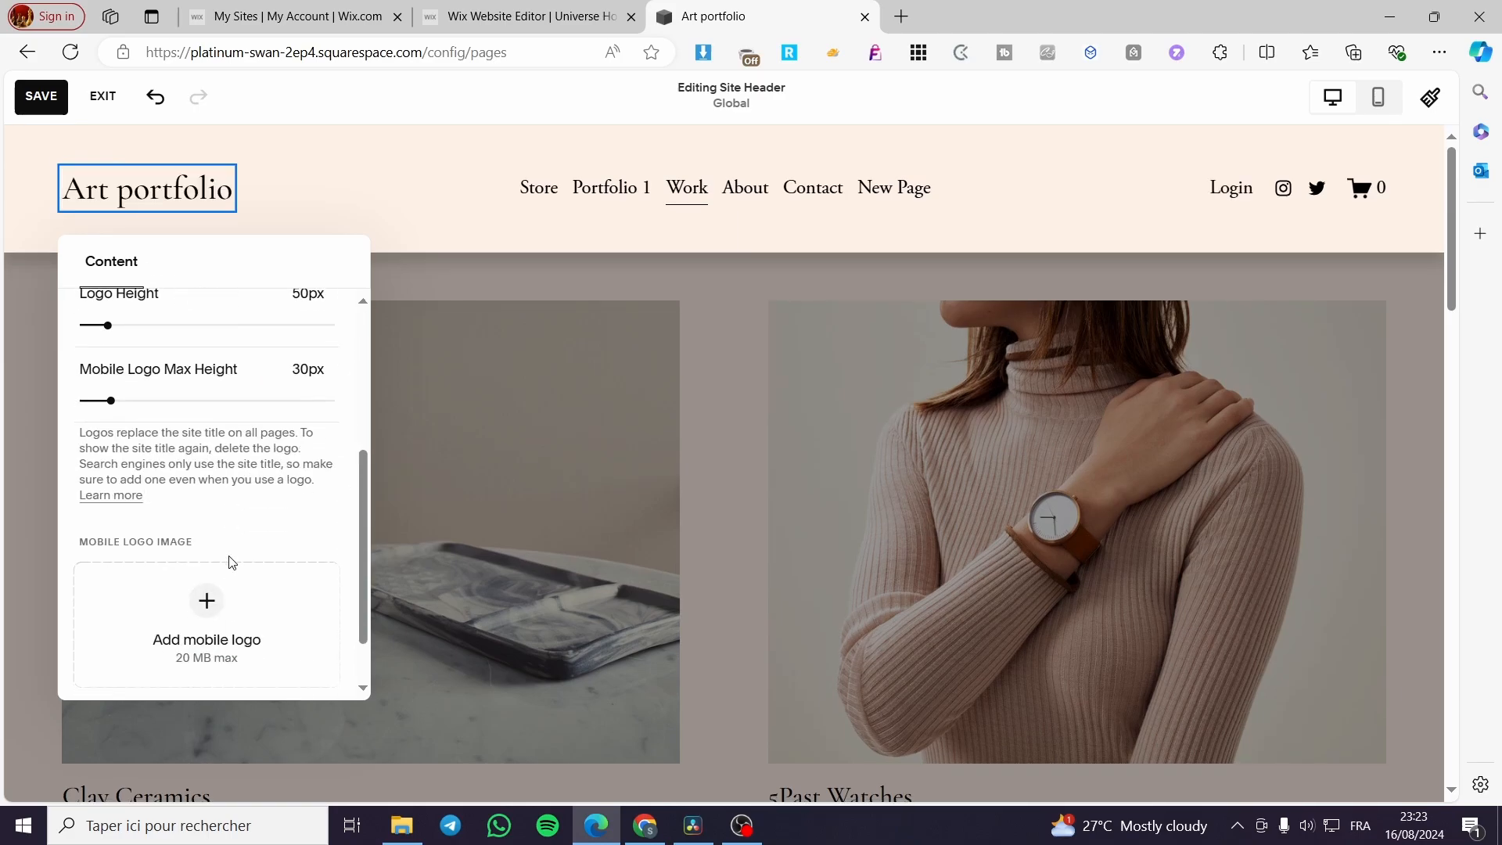
{"action": "scroll", "coordinate": [232, 556], "scroll_direction": "up", "scroll_amount": 4}
{"action": "scroll", "coordinate": [208, 461], "scroll_direction": "down", "scroll_amount": 1}
{"action": "scroll", "coordinate": [205, 465], "scroll_direction": "up", "scroll_amount": 1}
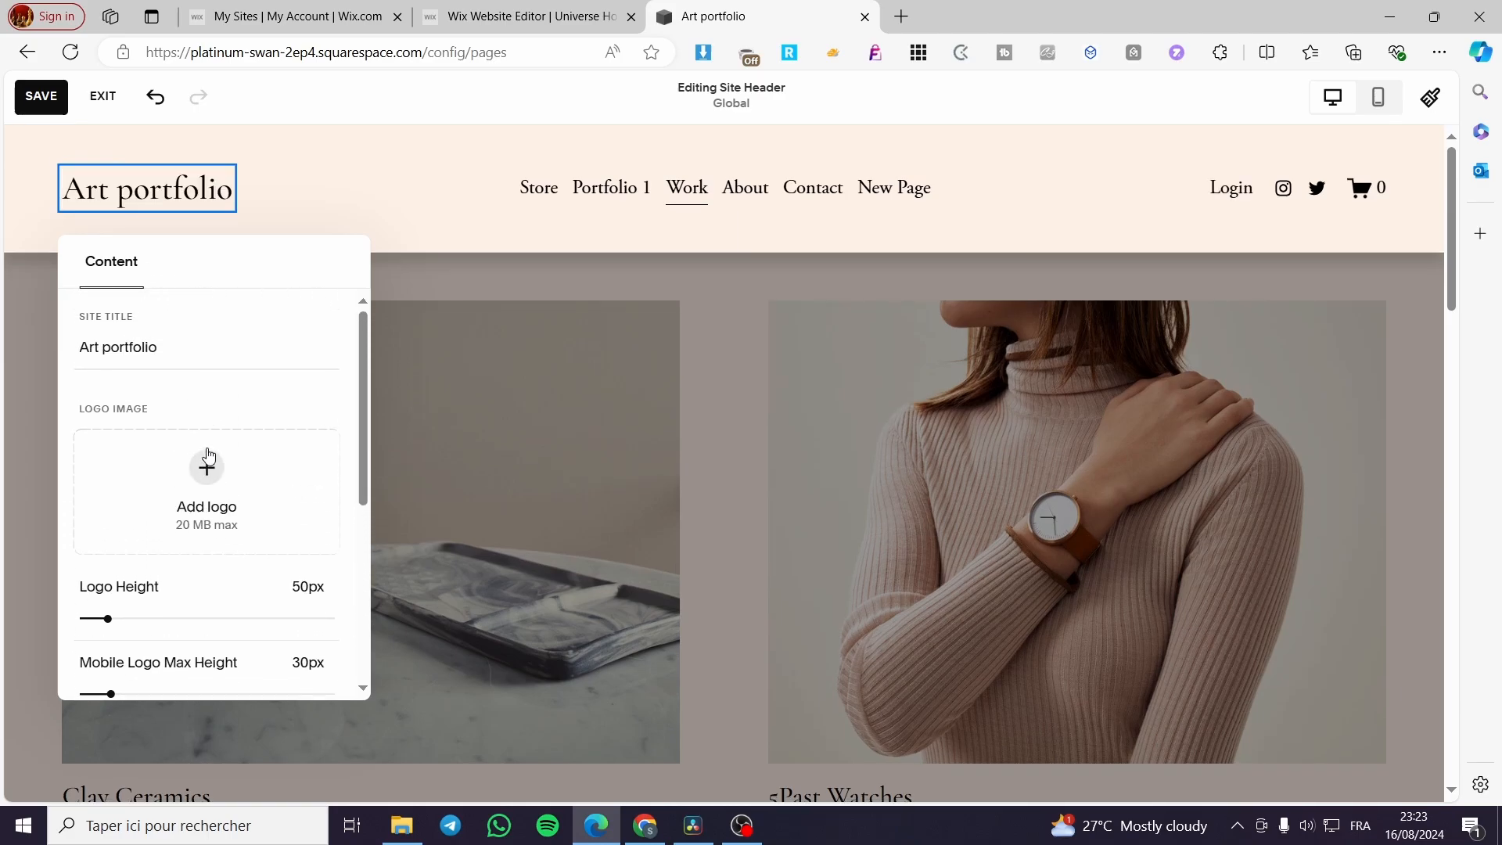
{"action": "scroll", "coordinate": [196, 446], "scroll_direction": "down", "scroll_amount": 2}
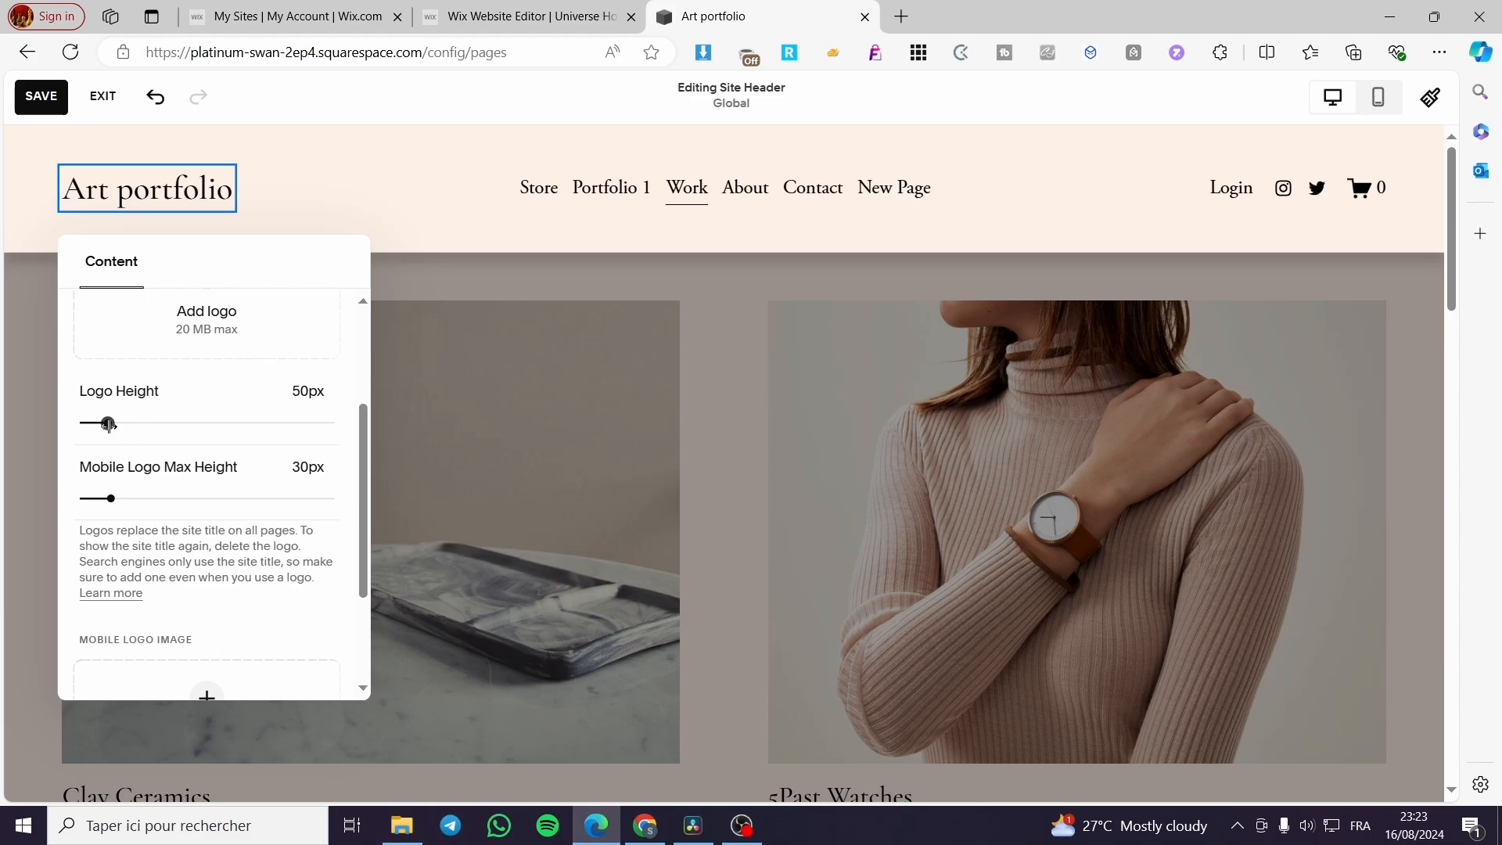
{"action": "mouse_move", "coordinate": [108, 424]}
{"action": "left_mouse_down"}
{"action": "mouse_move", "coordinate": [154, 423]}
{"action": "mouse_move", "coordinate": [110, 422]}
{"action": "left_mouse_up"}
{"action": "scroll", "coordinate": [193, 490], "scroll_direction": "down", "scroll_amount": 3}
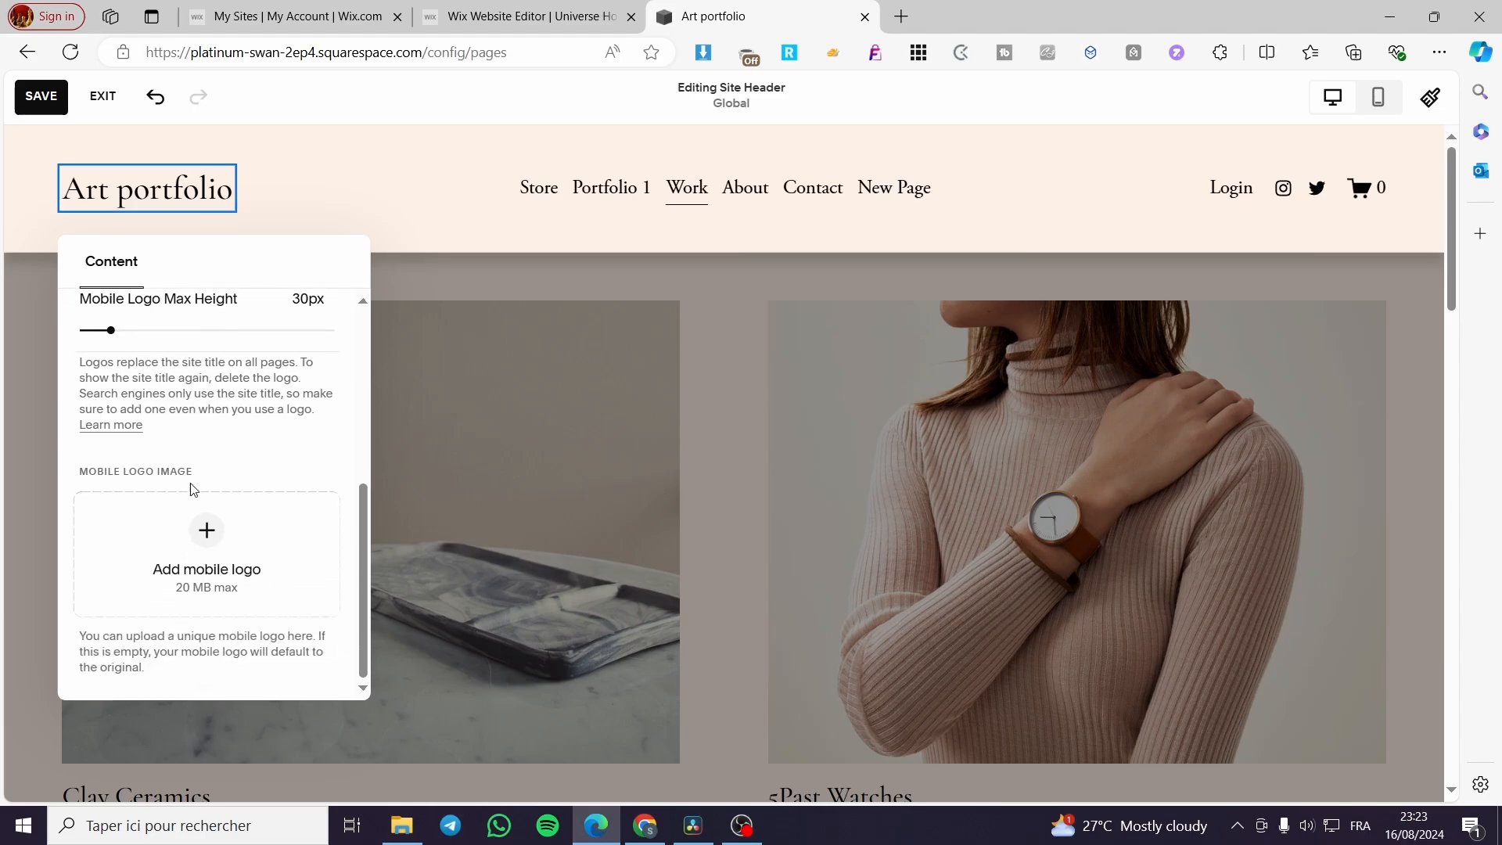
{"action": "scroll", "coordinate": [195, 477], "scroll_direction": "up", "scroll_amount": 3}
{"action": "left_click", "coordinate": [353, 184]}
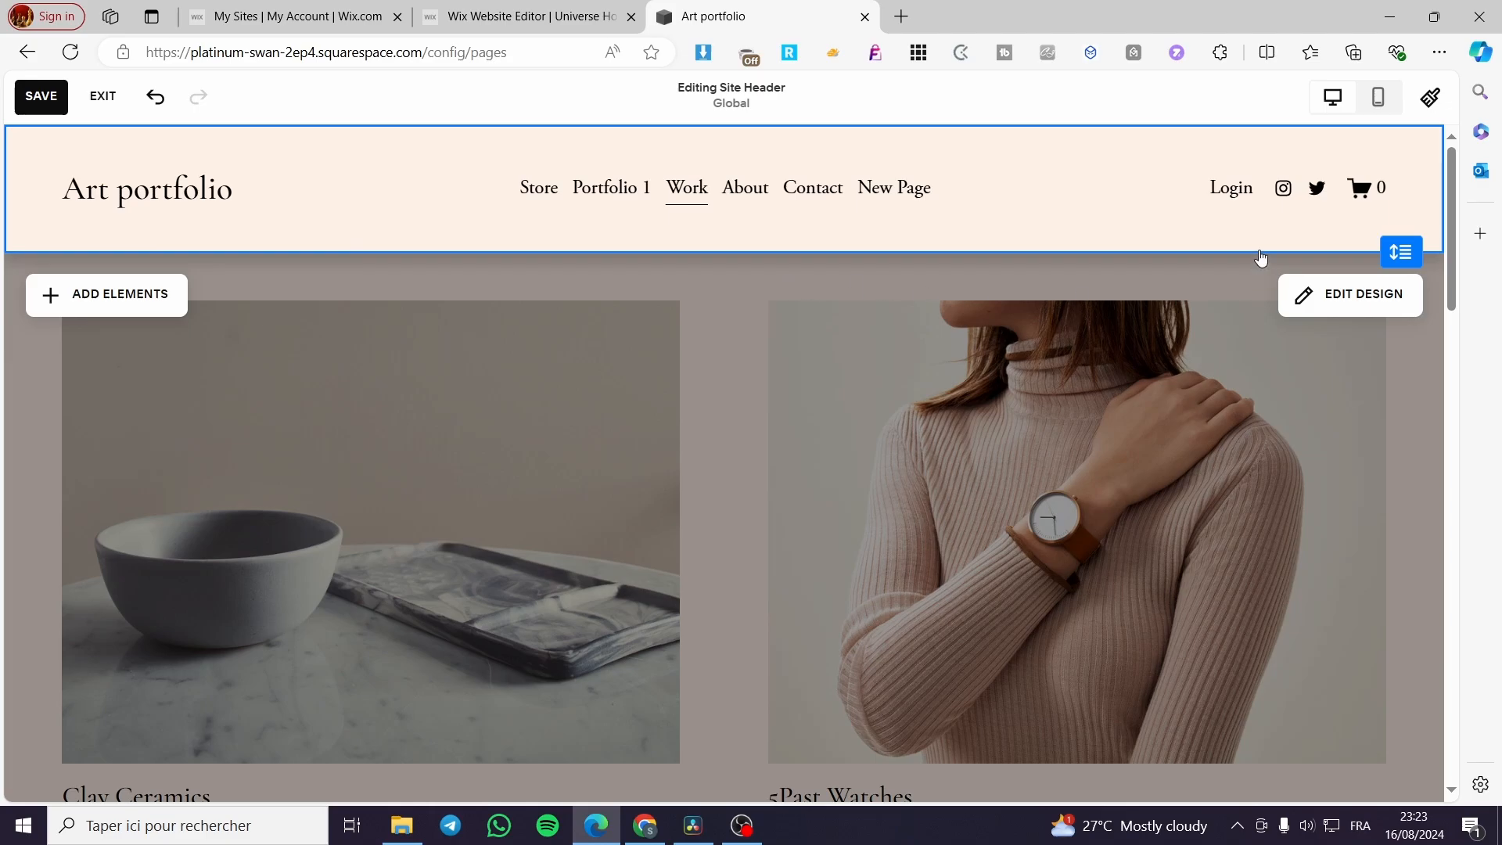
Step: Open the header's social links for editing and view the profile link and display settings of the Twitter link
{"action": "left_click", "coordinate": [1232, 190]}
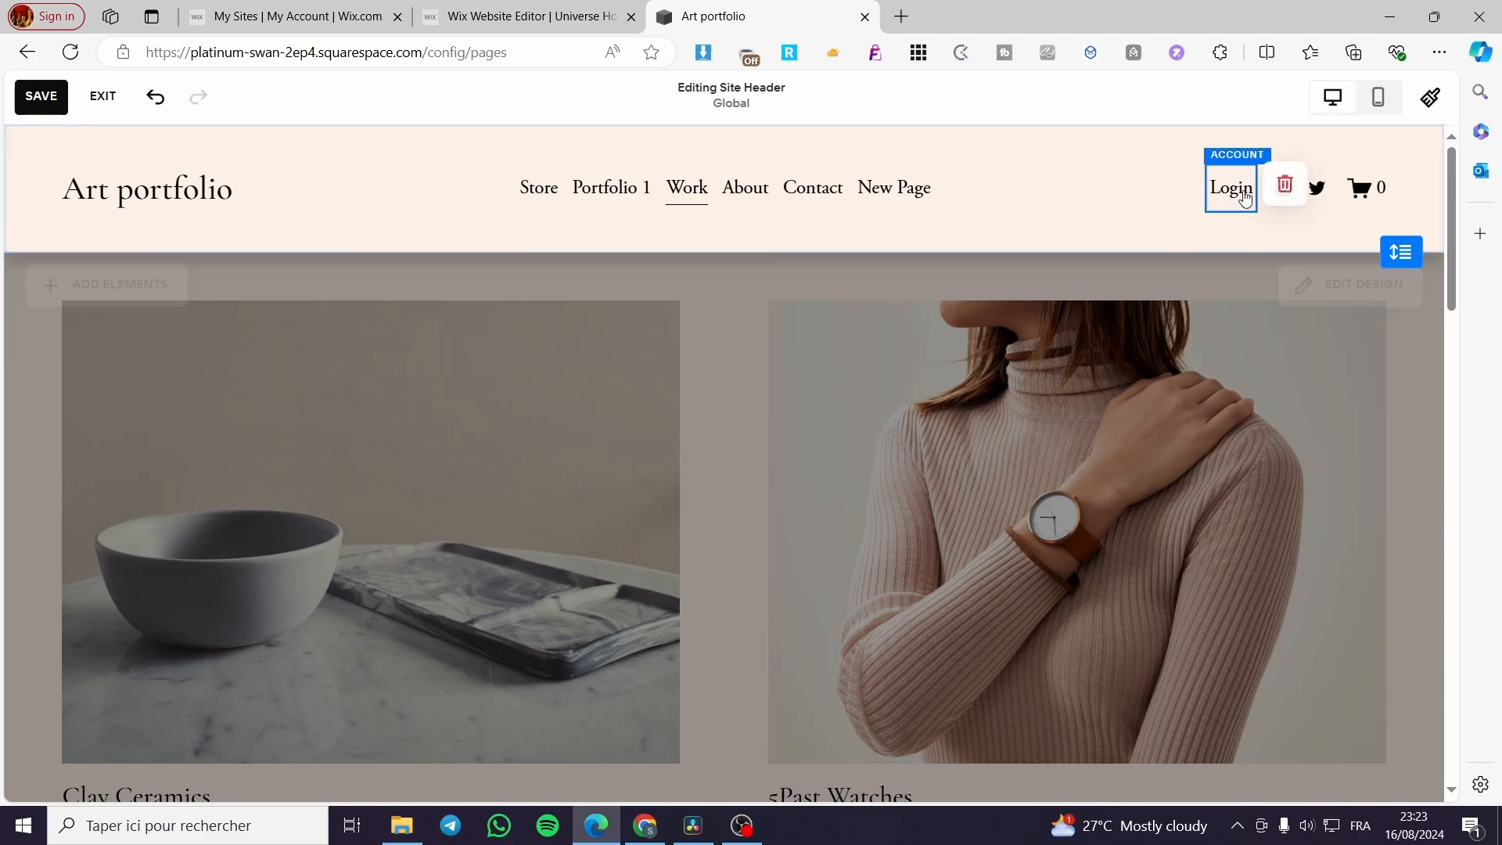
{"action": "left_click", "coordinate": [1322, 196]}
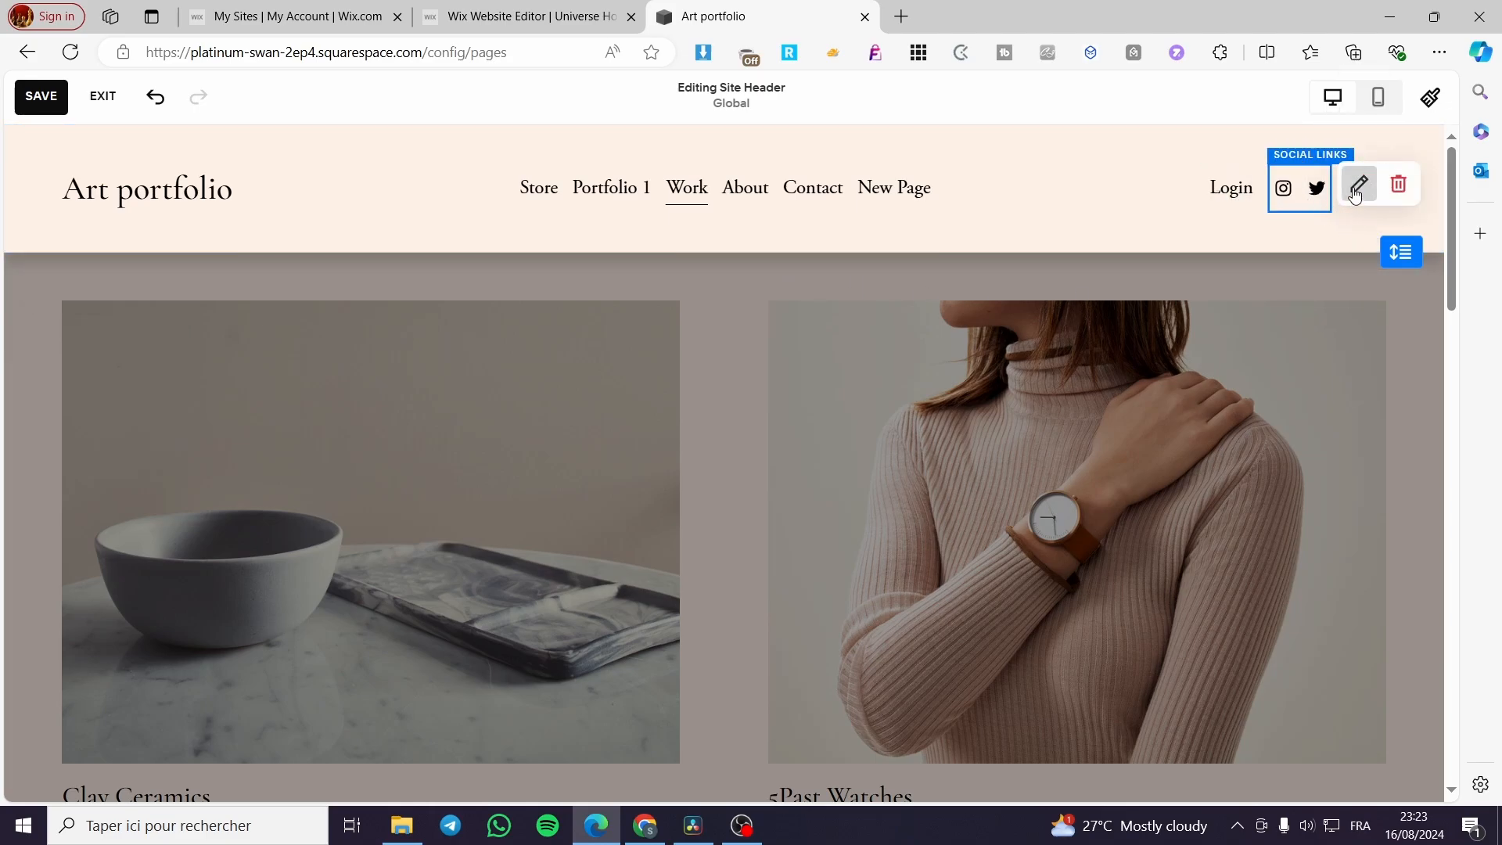
{"action": "left_click", "coordinate": [1358, 188]}
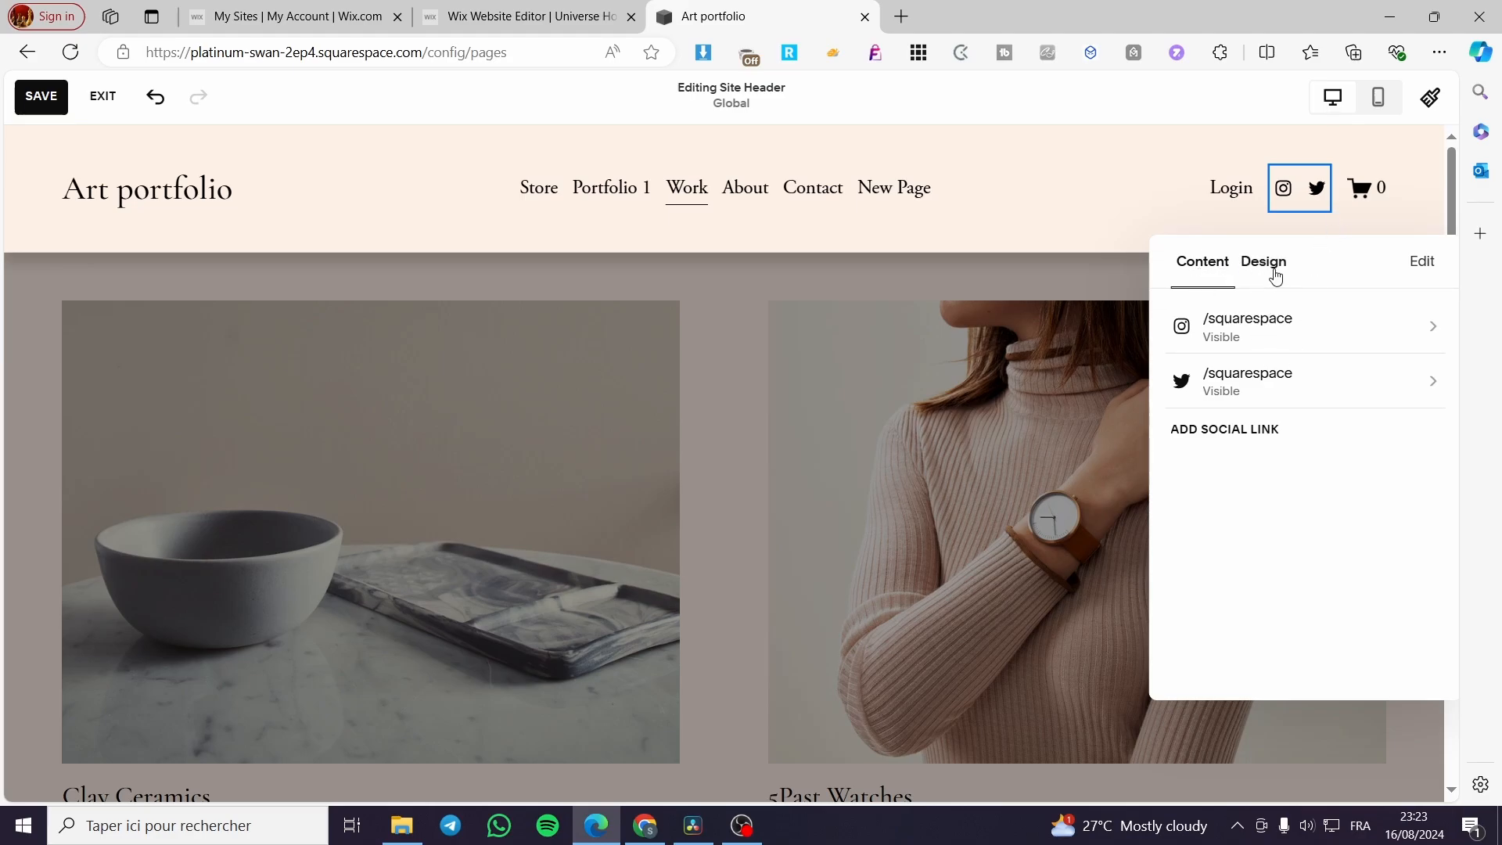
{"action": "left_click", "coordinate": [1242, 431]}
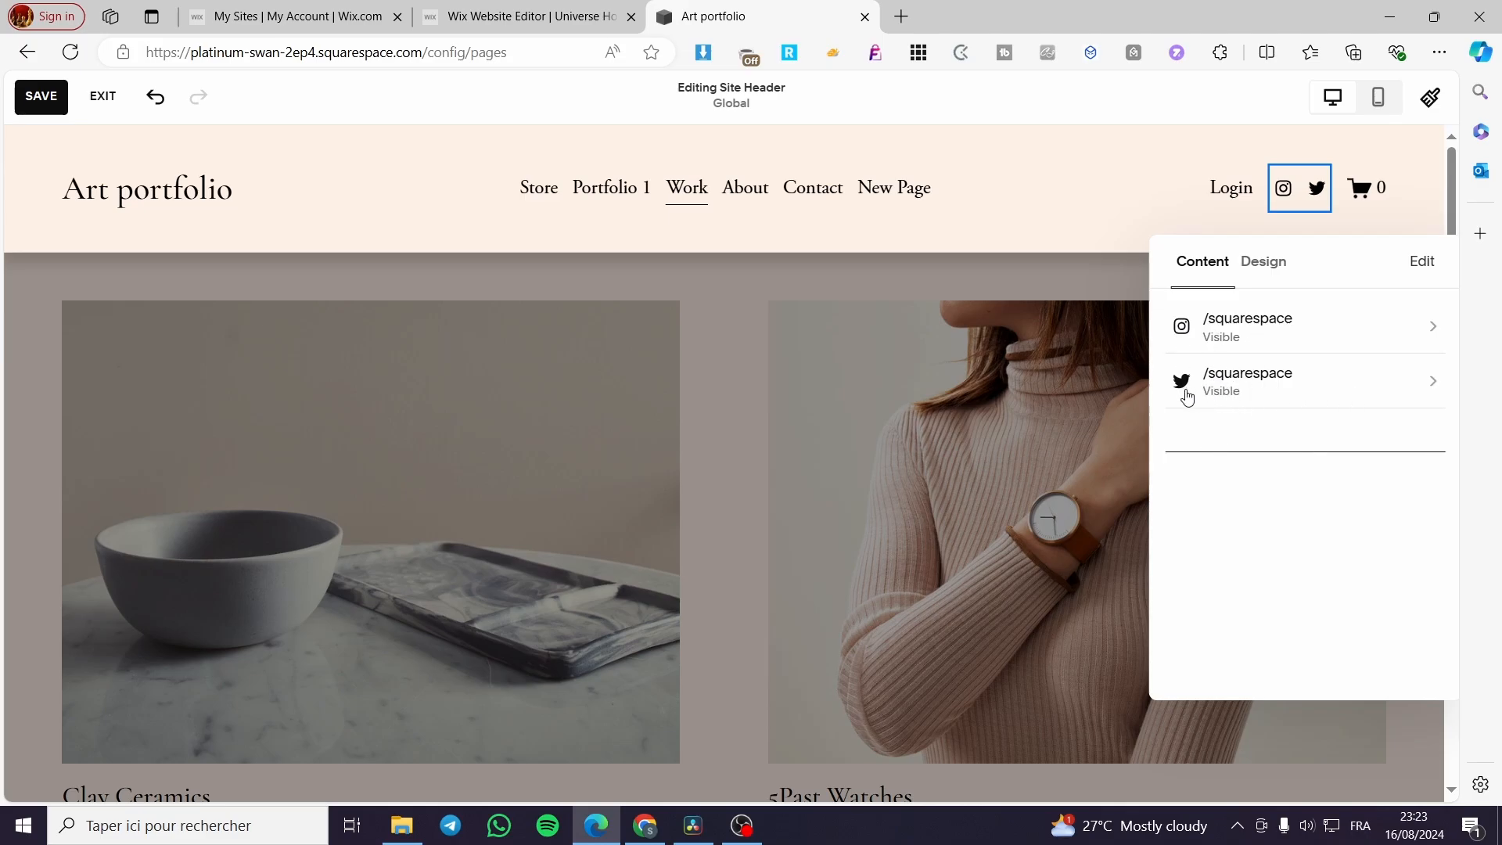
{"action": "left_click", "coordinate": [1247, 386]}
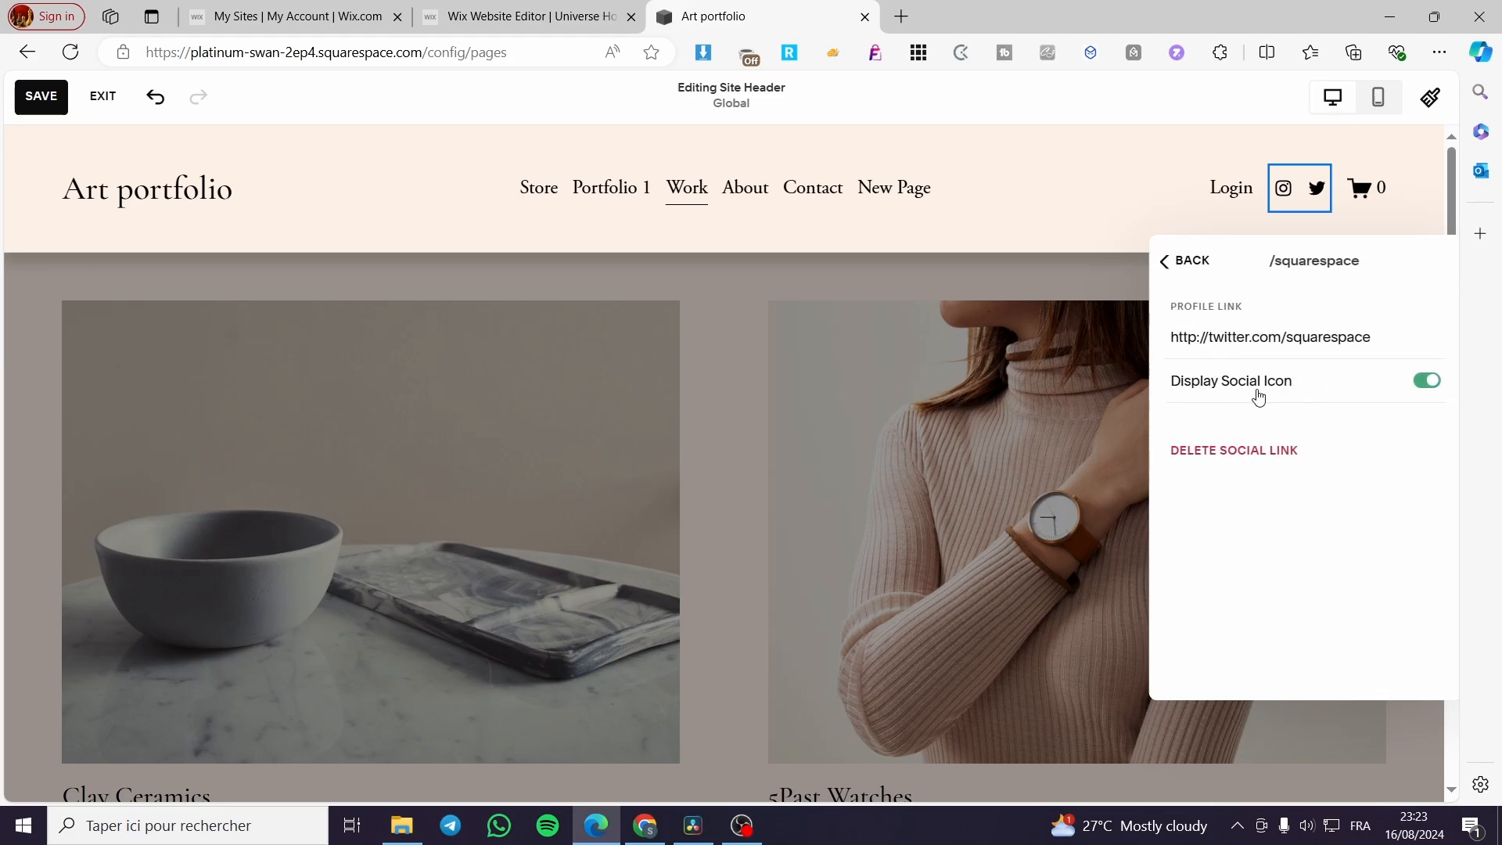
{"action": "left_click", "coordinate": [1186, 266]}
Step: Try the square, rounded and circle borders on the header's social icons, and set the border back to none
{"action": "left_click", "coordinate": [1267, 266]}
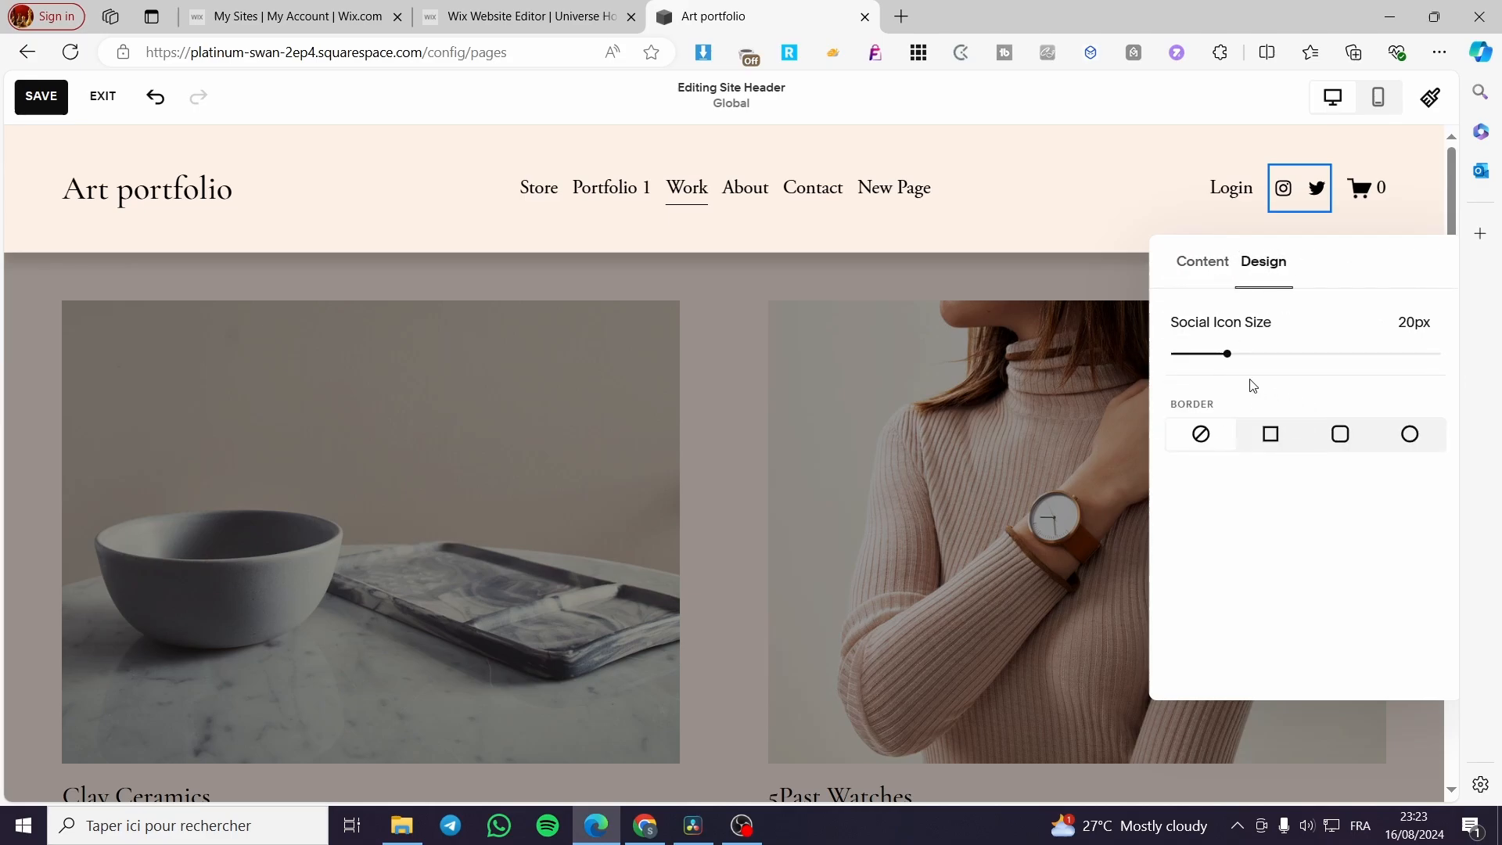
{"action": "left_click", "coordinate": [1272, 438]}
{"action": "left_click", "coordinate": [1331, 440]}
{"action": "left_click", "coordinate": [1404, 439]}
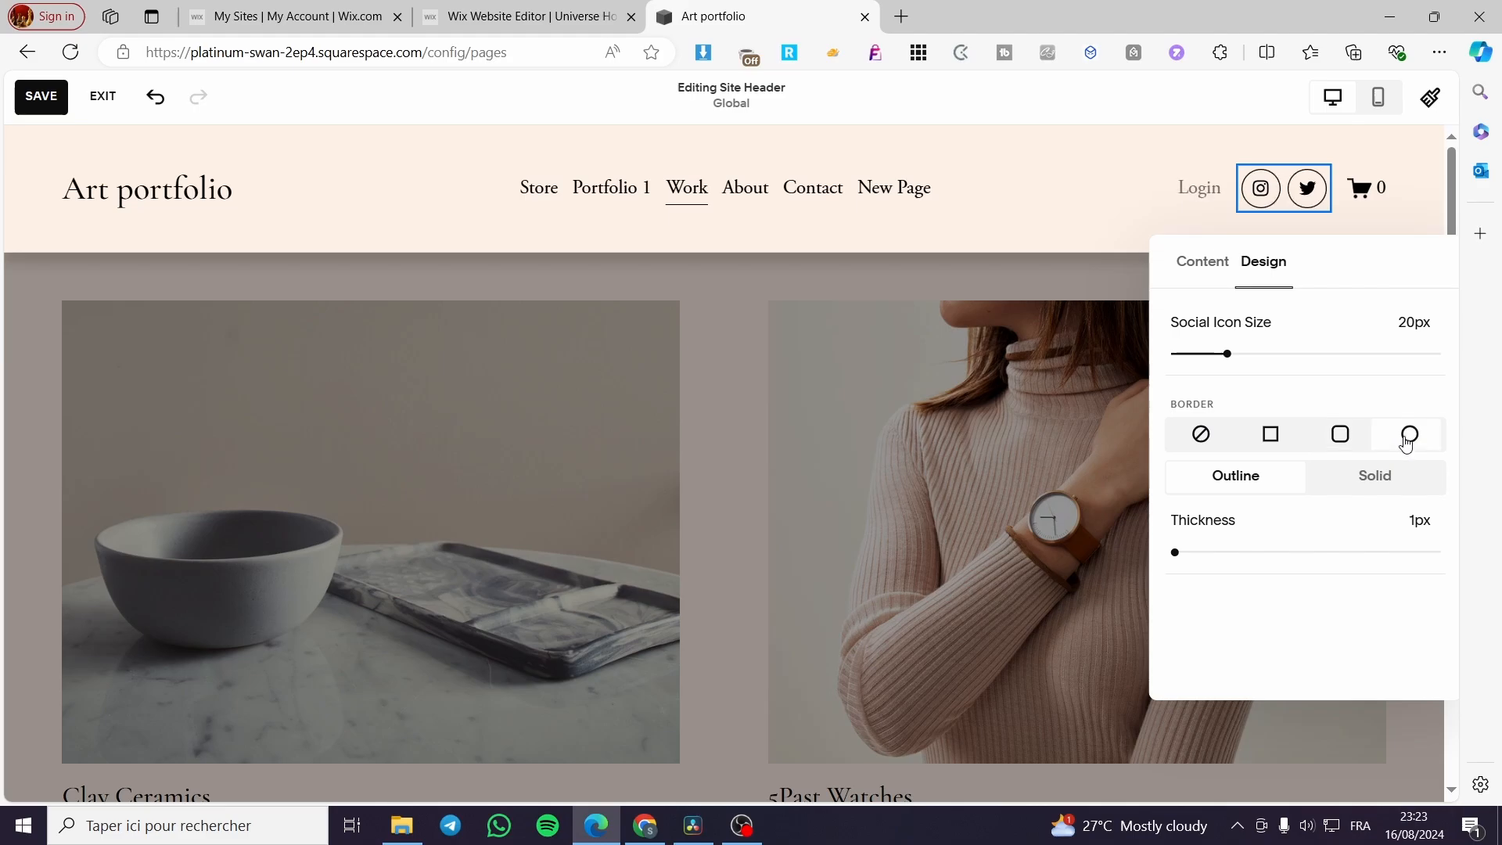
{"action": "left_click", "coordinate": [1205, 432]}
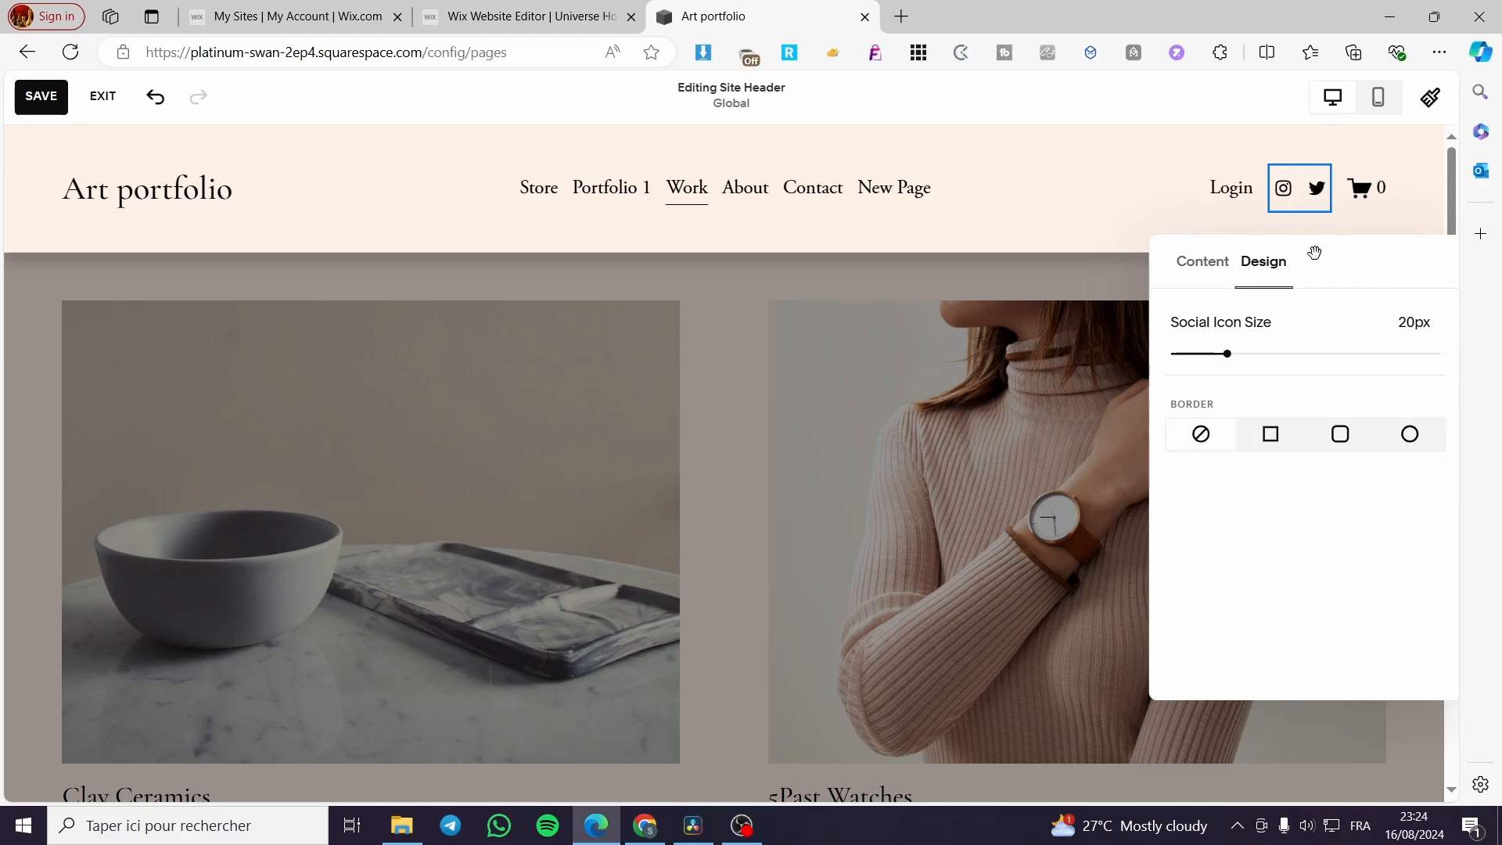
{"action": "left_click", "coordinate": [1190, 263]}
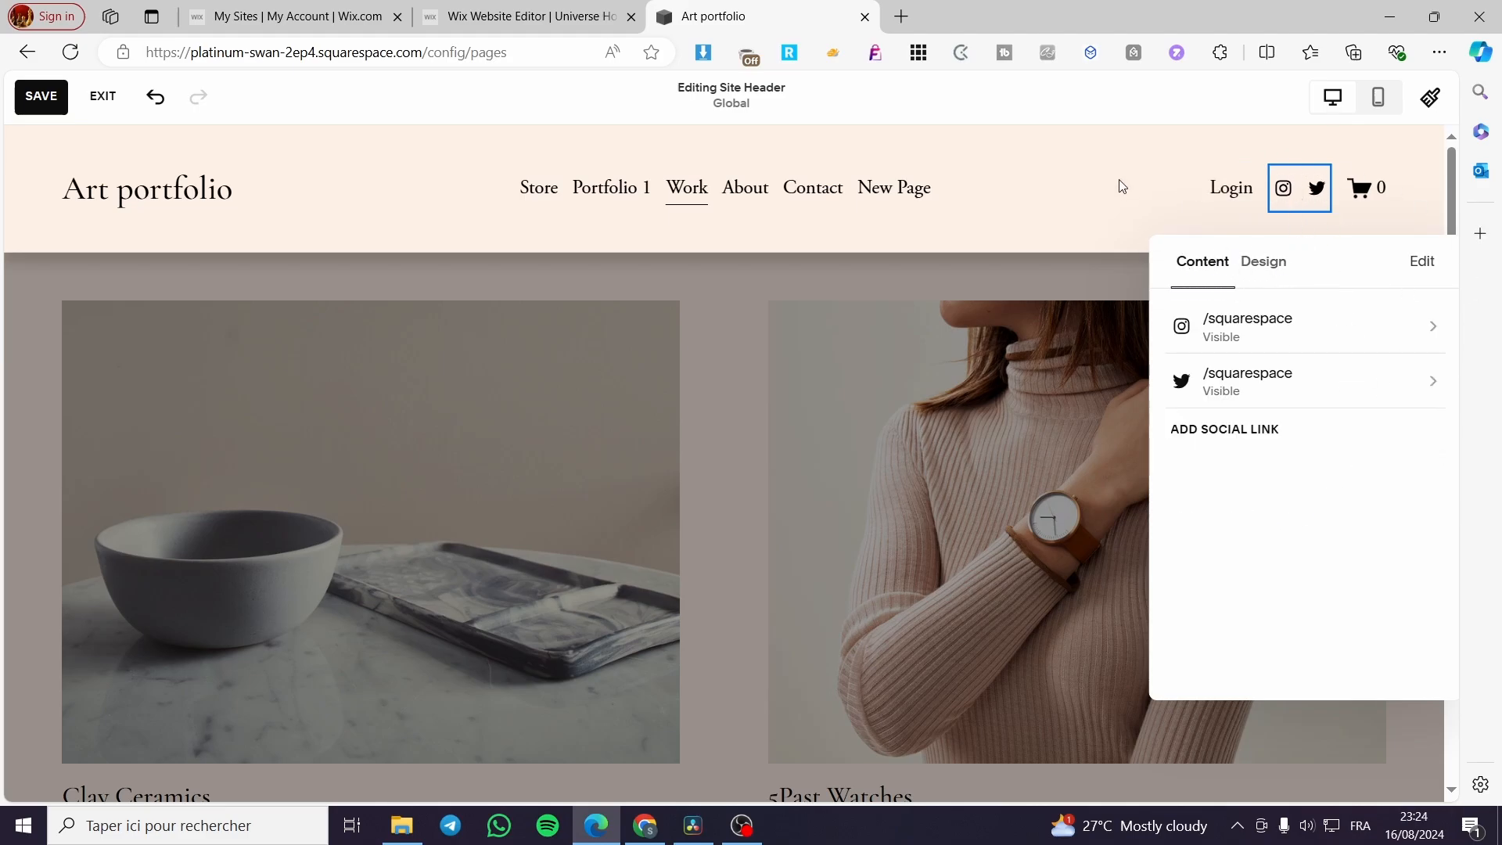
{"action": "left_click", "coordinate": [1121, 190]}
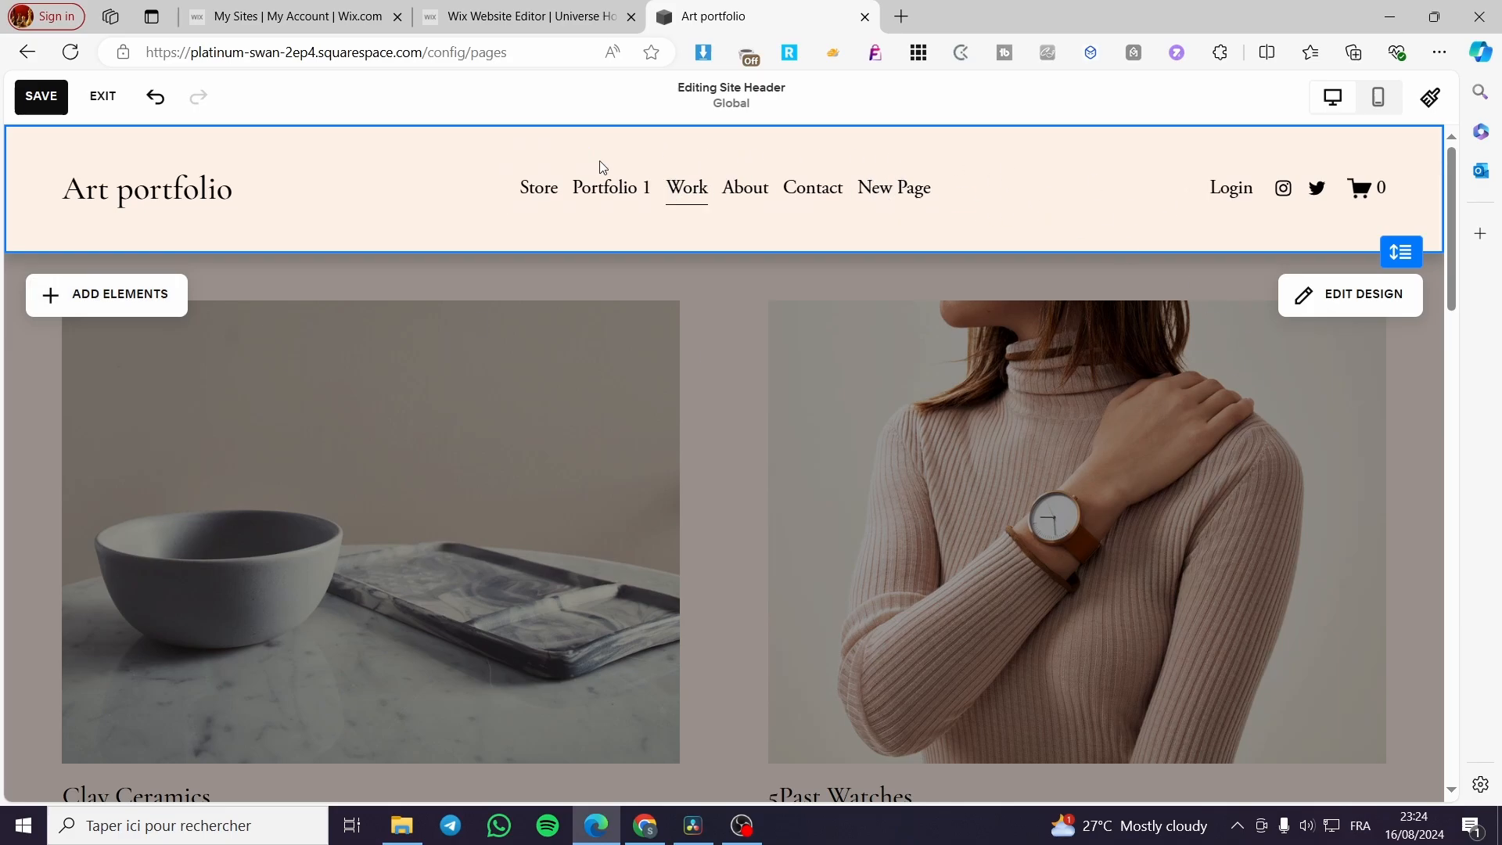
Step: Turn off the Cart element in the site header, and switch the Account element off and on again
{"action": "left_click", "coordinate": [75, 304]}
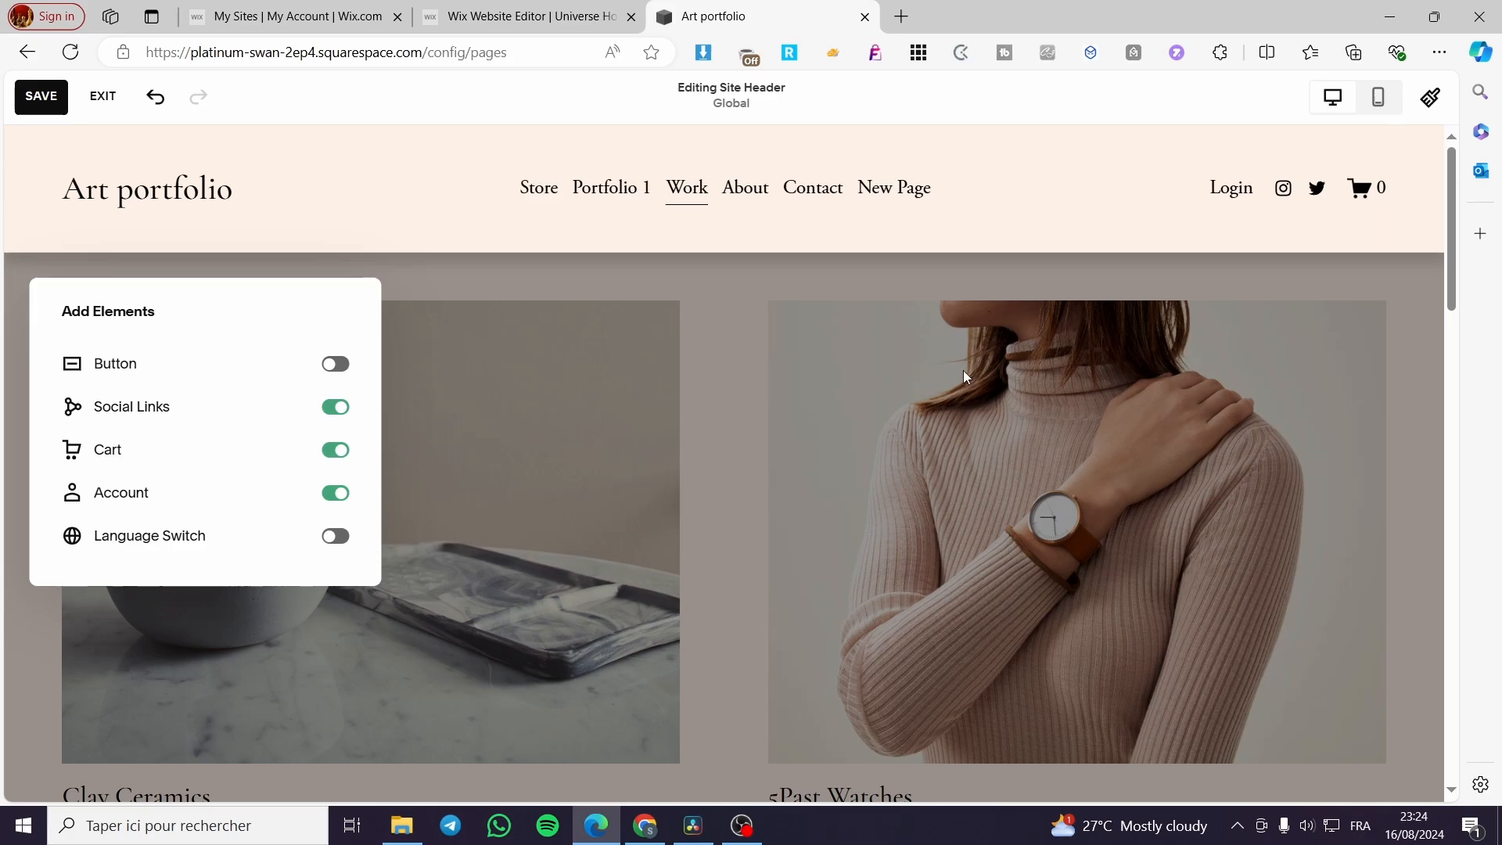
{"action": "left_click", "coordinate": [341, 454]}
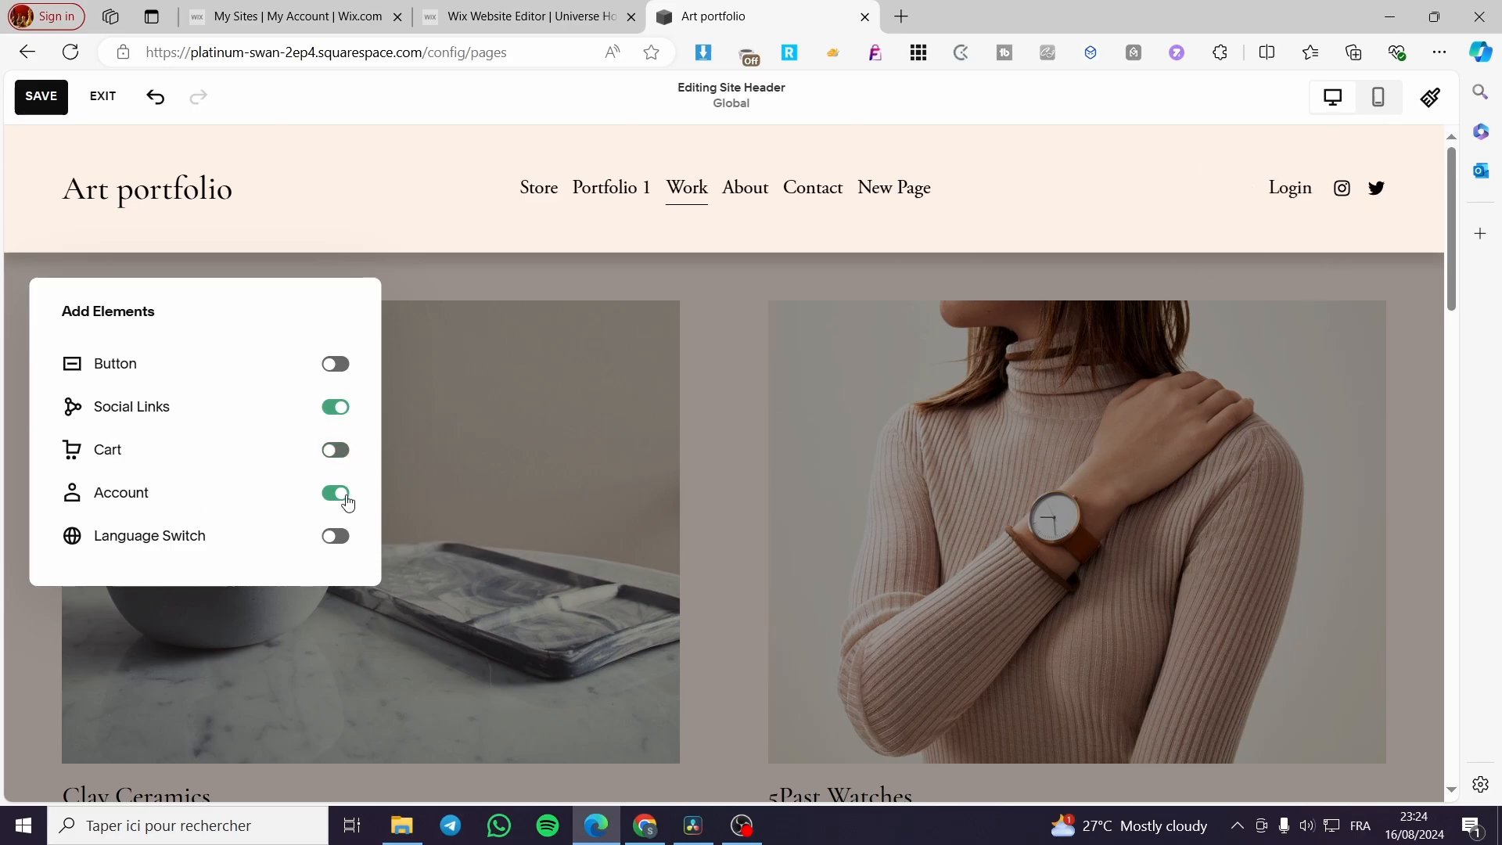
{"action": "left_click", "coordinate": [347, 505]}
{"action": "left_click", "coordinate": [347, 505]}
Step: Try to enable the Language Switch element in the site header and dismiss the multilingual site dialog
{"action": "left_click", "coordinate": [329, 540]}
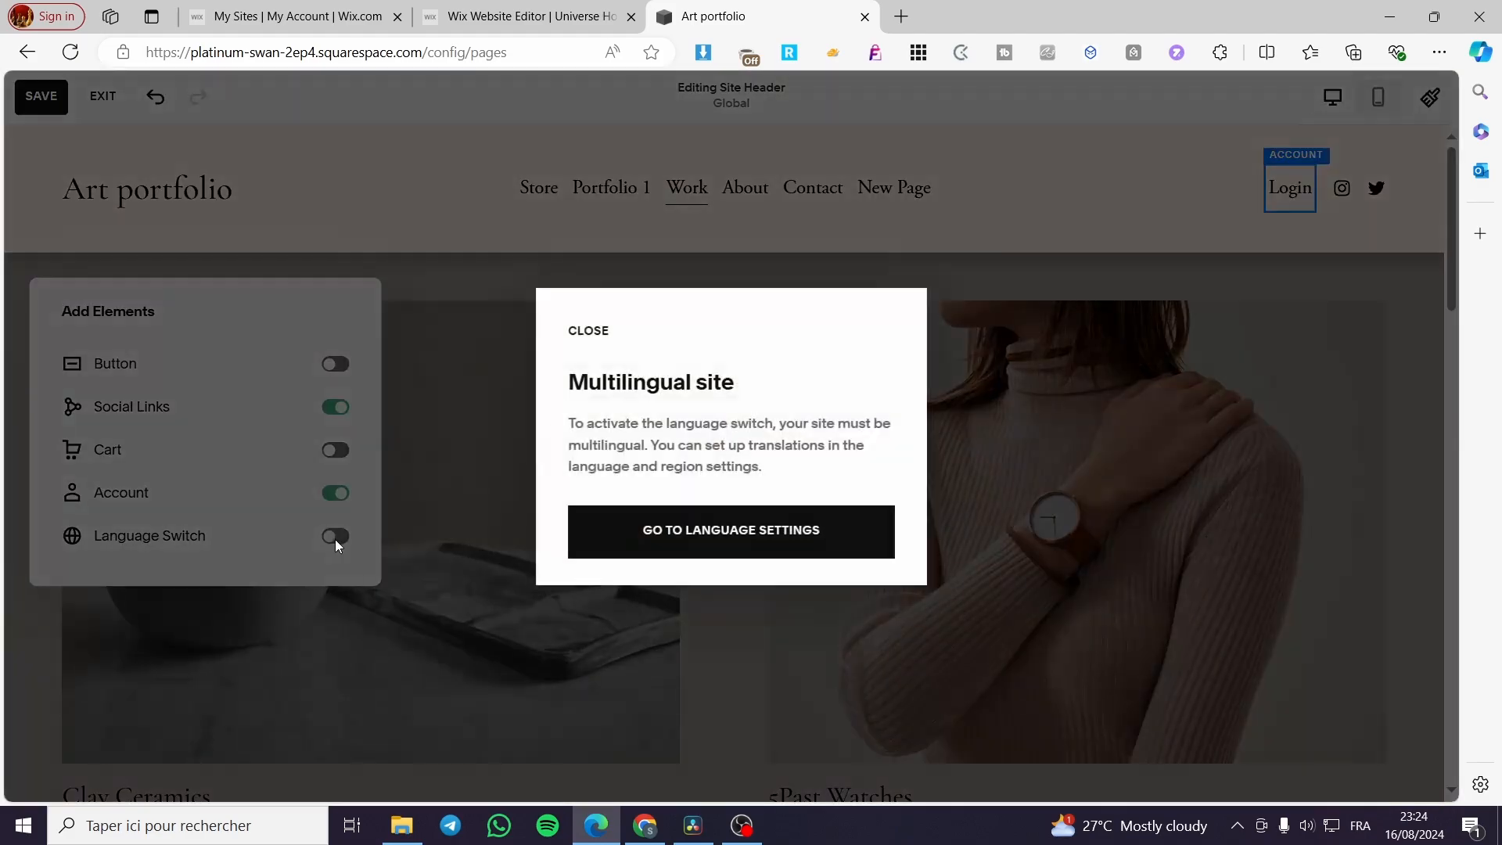
{"action": "left_click", "coordinate": [1020, 298]}
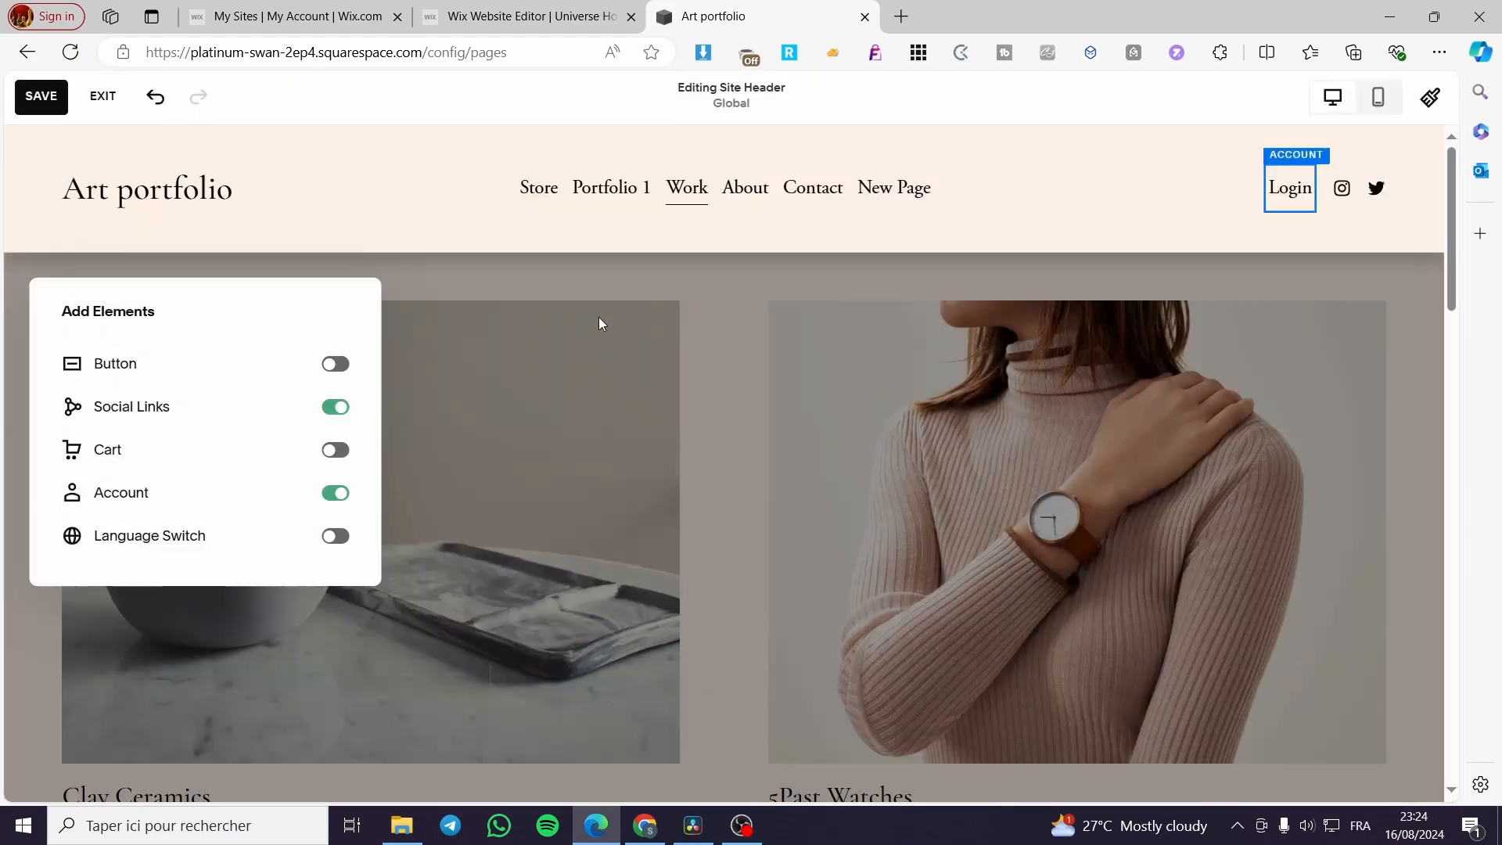
{"action": "left_click", "coordinate": [337, 538]}
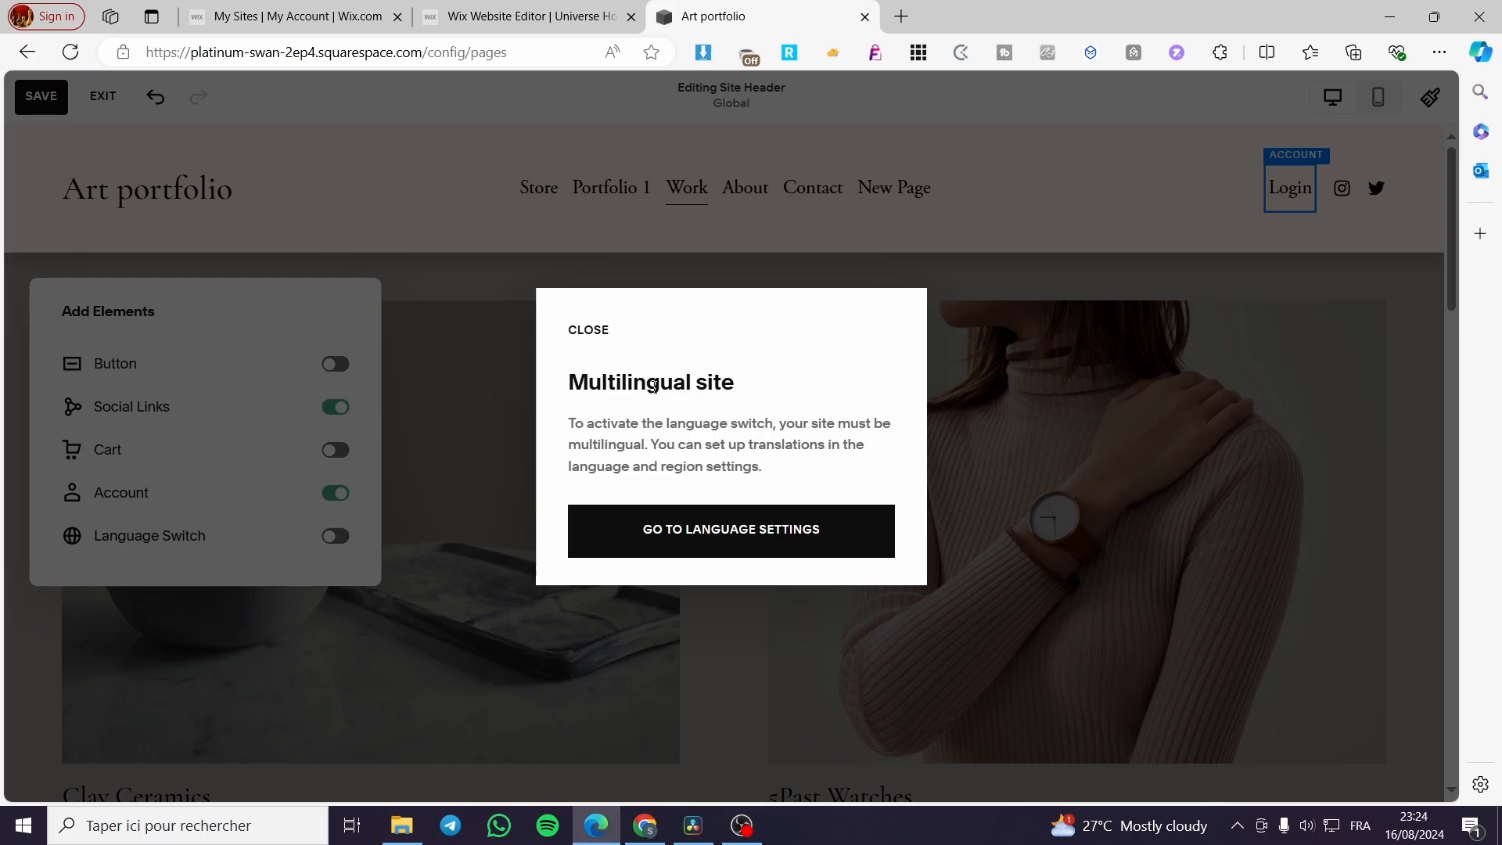
{"action": "left_click", "coordinate": [580, 331]}
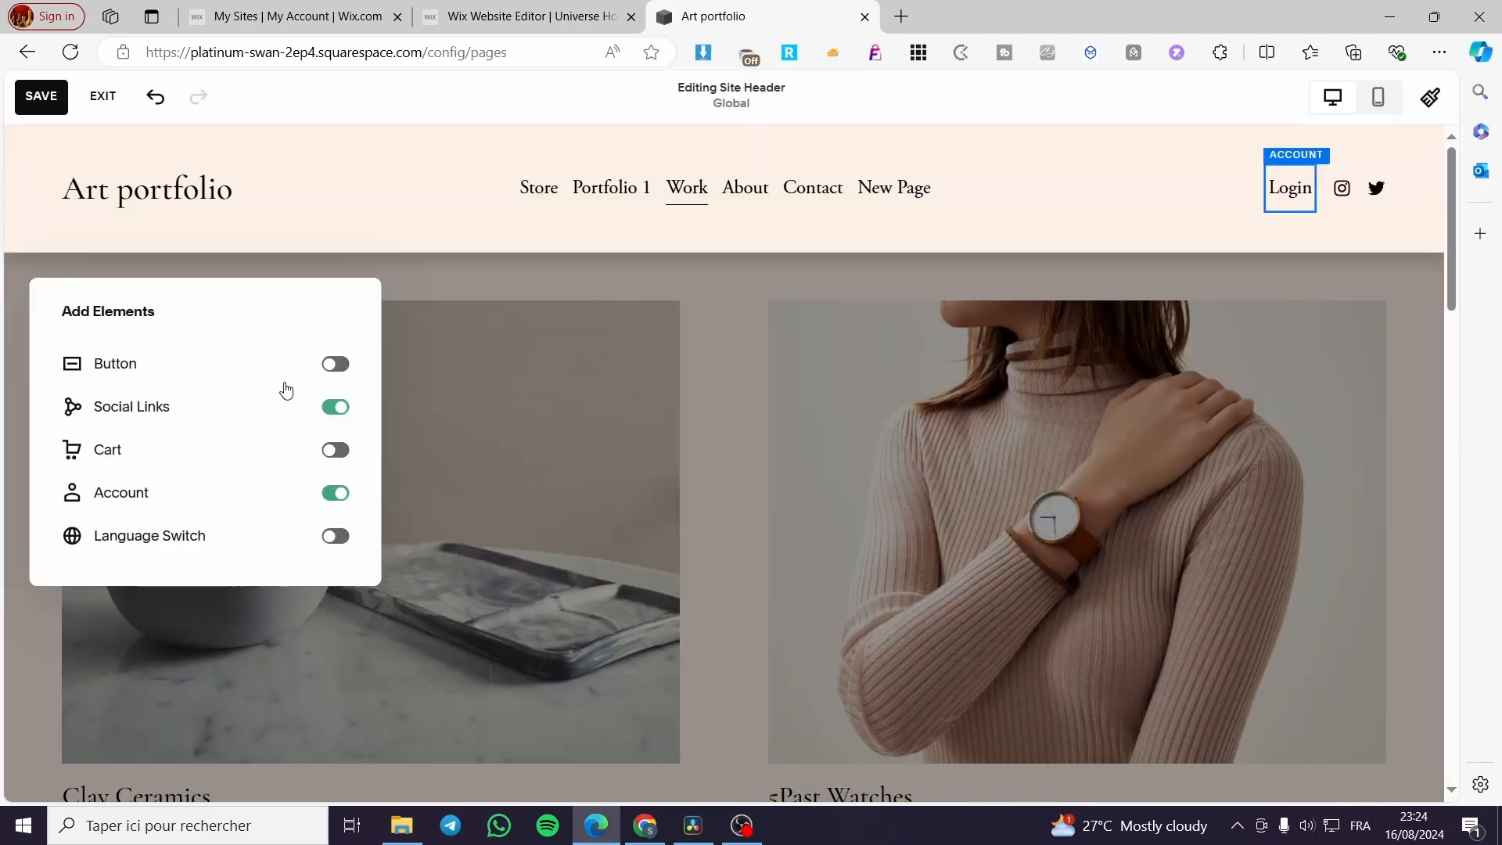
Step: Add the Button element to the site header and look through its link types and the pages it can link to
{"action": "left_click", "coordinate": [336, 368]}
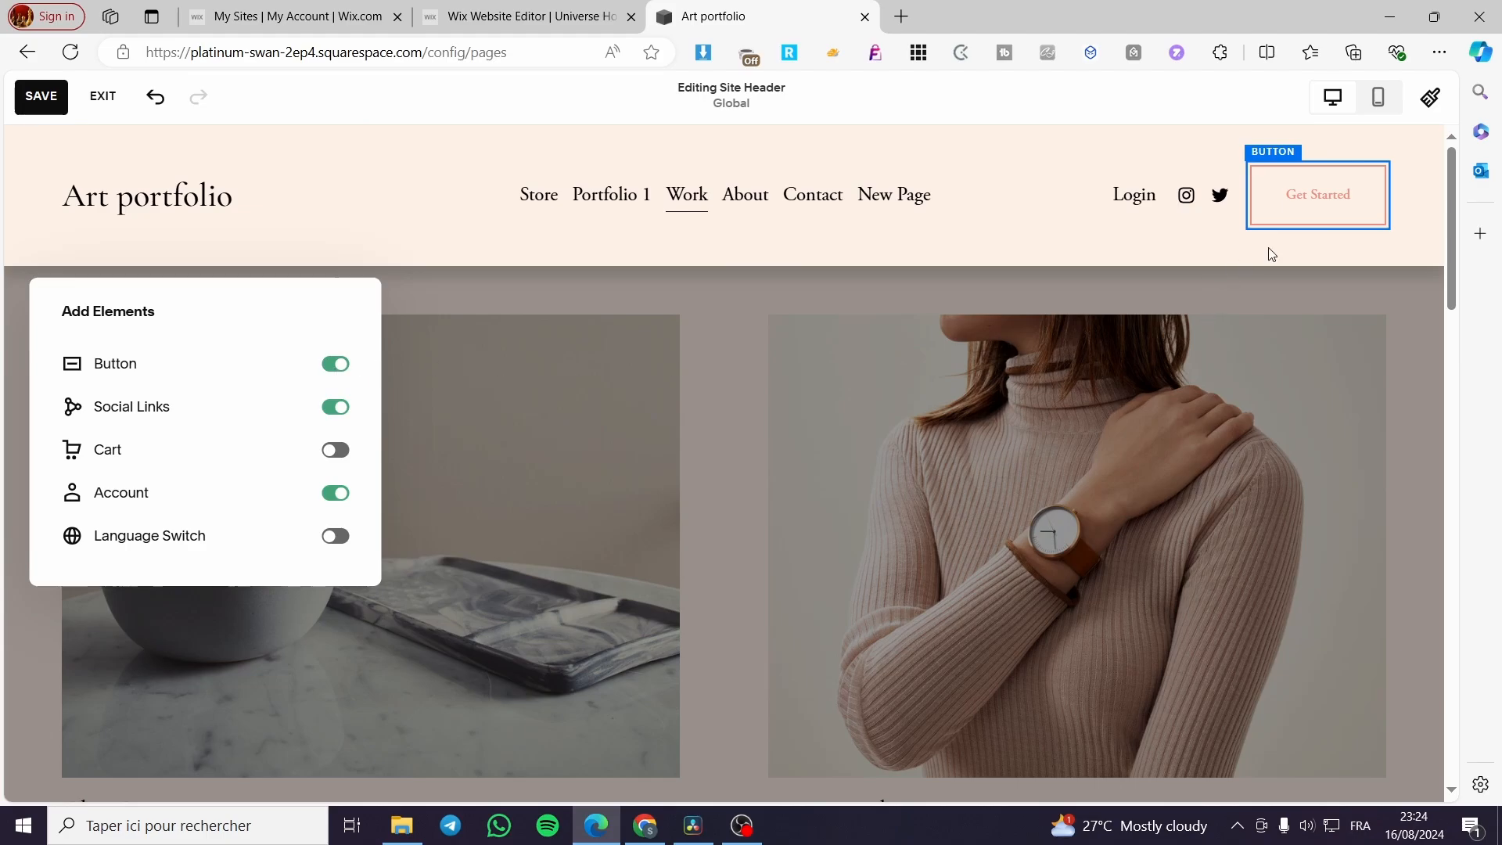
{"action": "left_click", "coordinate": [1337, 200]}
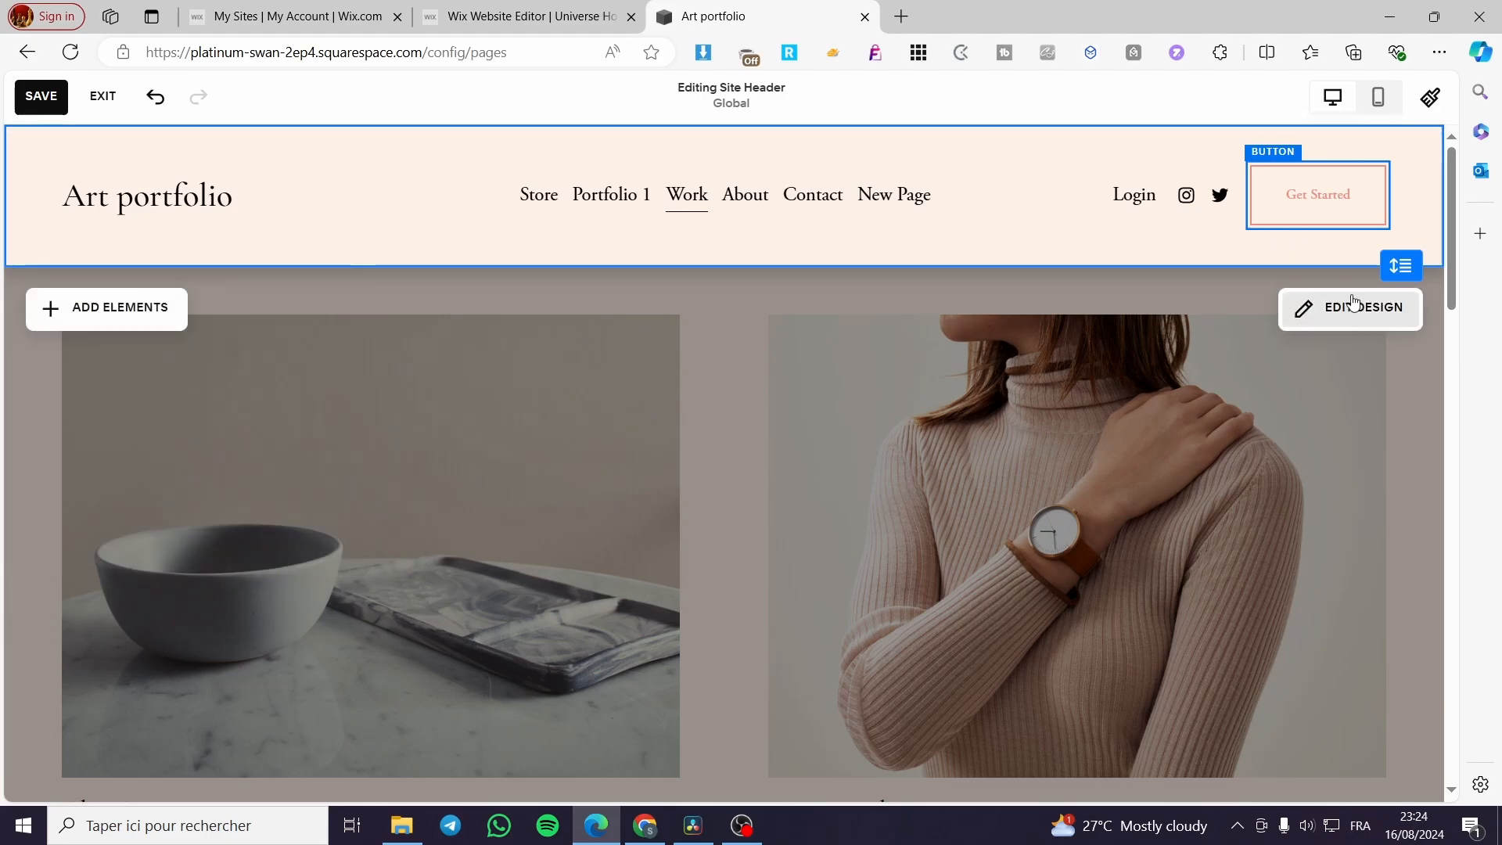
{"action": "left_click", "coordinate": [1333, 223]}
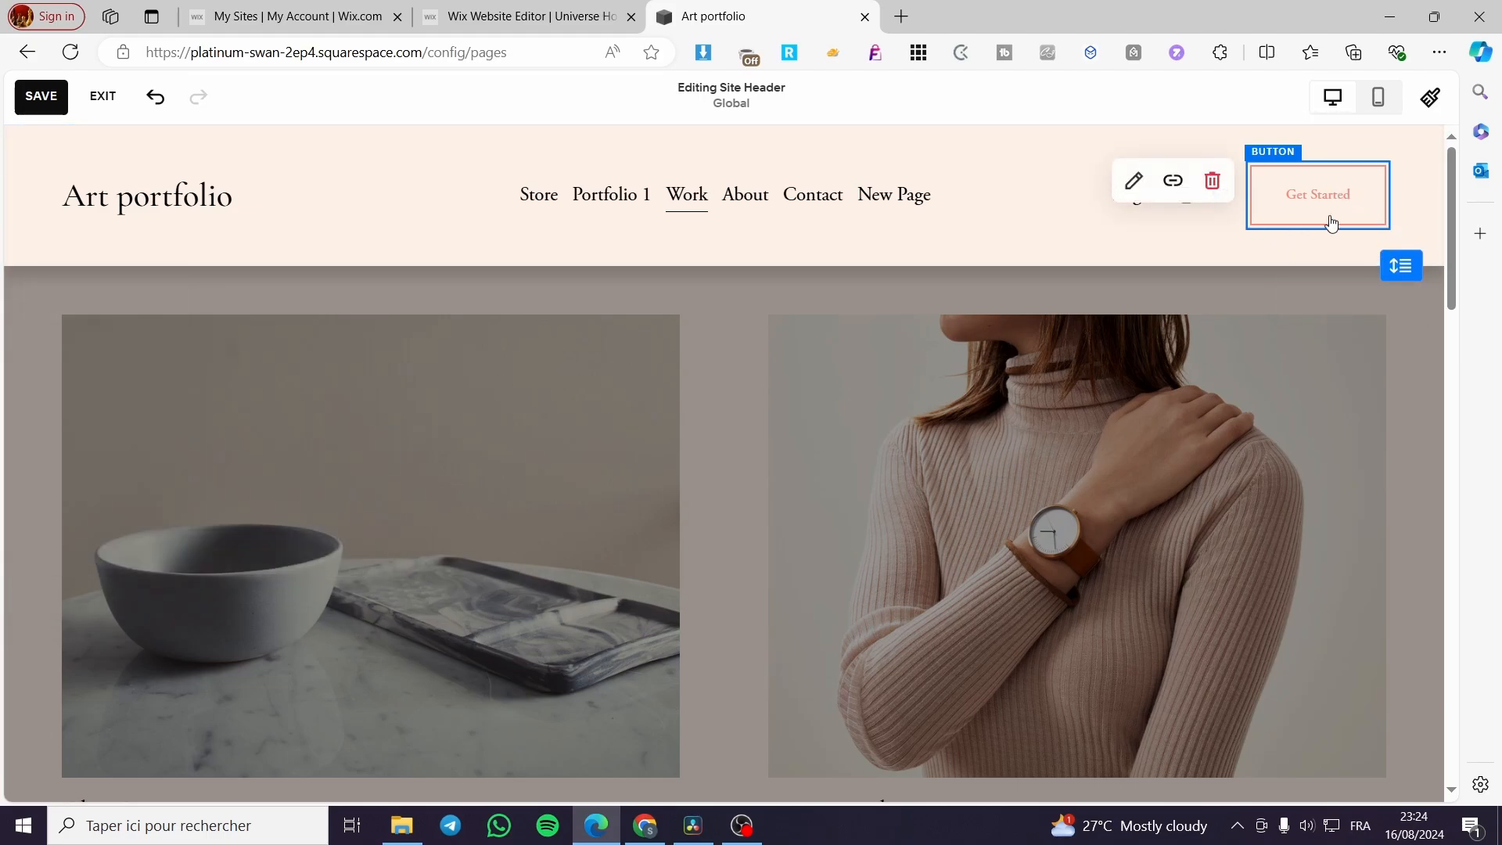
{"action": "left_click", "coordinate": [1173, 180]}
{"action": "left_click", "coordinate": [1120, 243]}
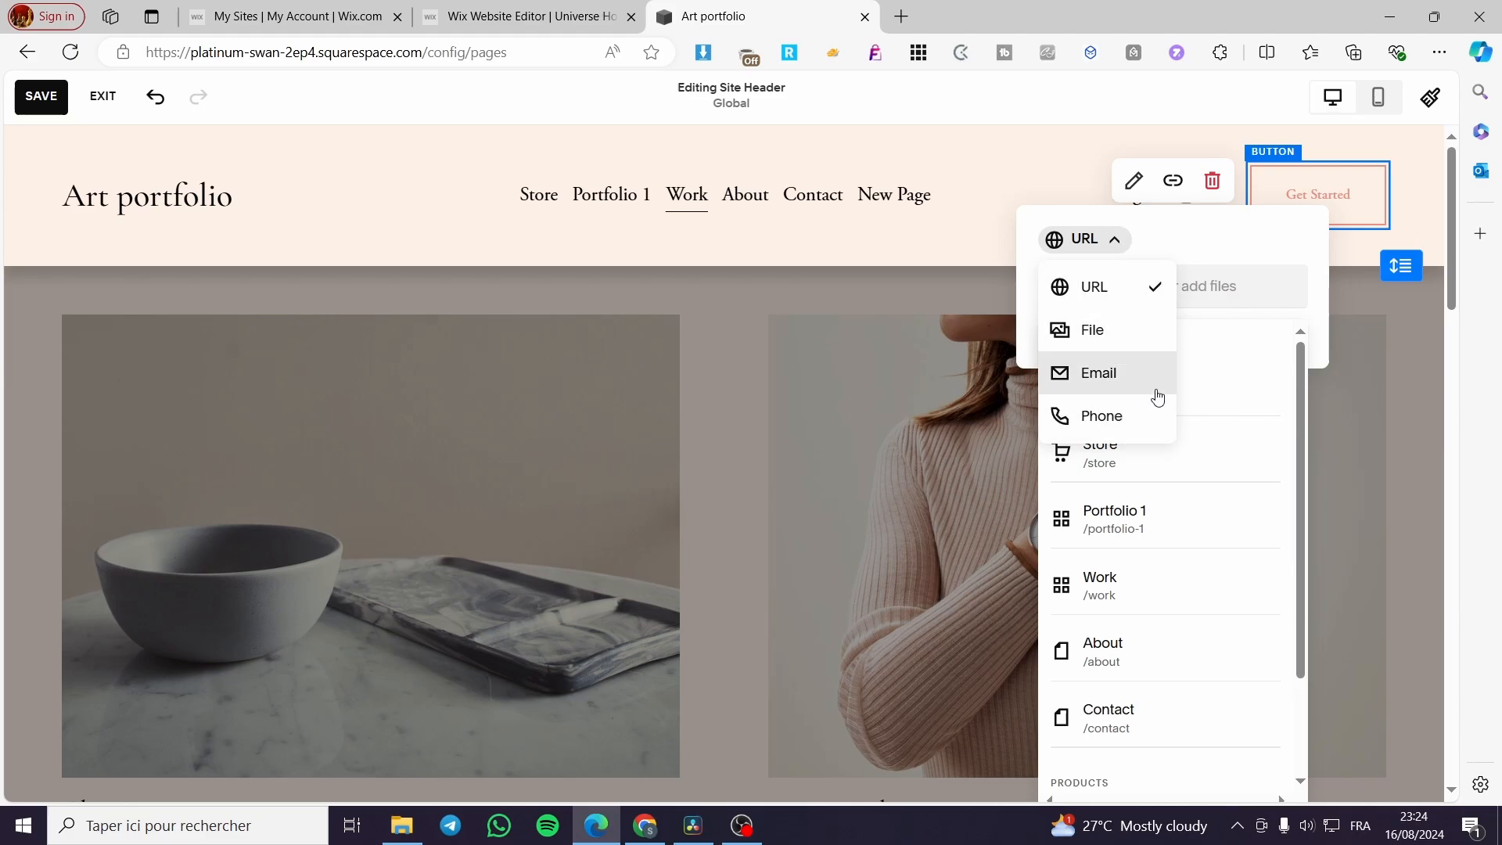
{"action": "left_click", "coordinate": [1233, 274]}
{"action": "scroll", "coordinate": [1220, 429], "scroll_direction": "down", "scroll_amount": 2}
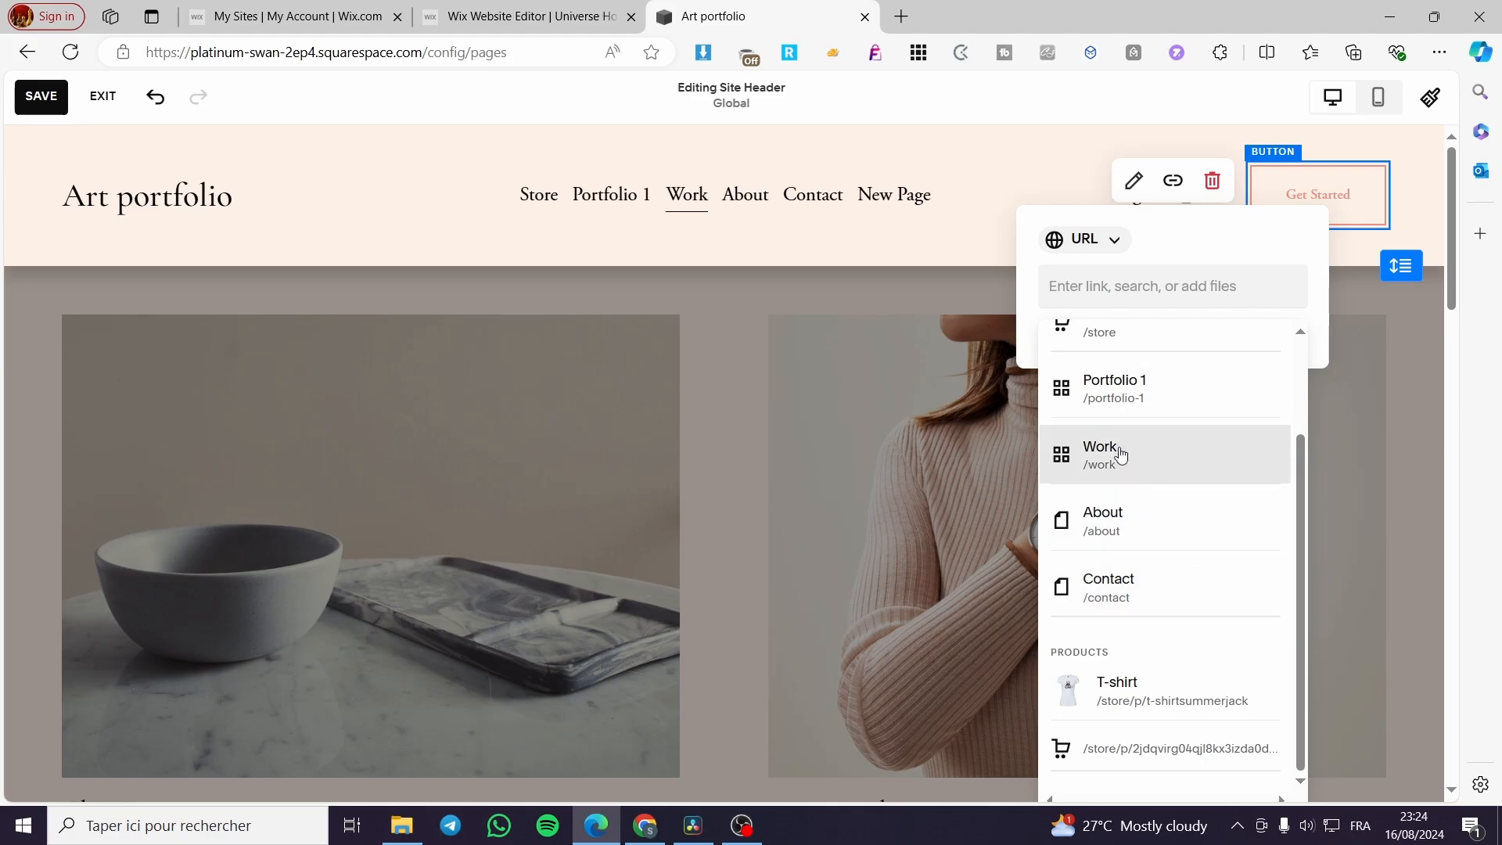
{"action": "scroll", "coordinate": [1135, 500], "scroll_direction": "up", "scroll_amount": 2}
Step: Examine the Get Started button's text and design settings and the Primary button options in the site styles
{"action": "left_click", "coordinate": [1134, 180]}
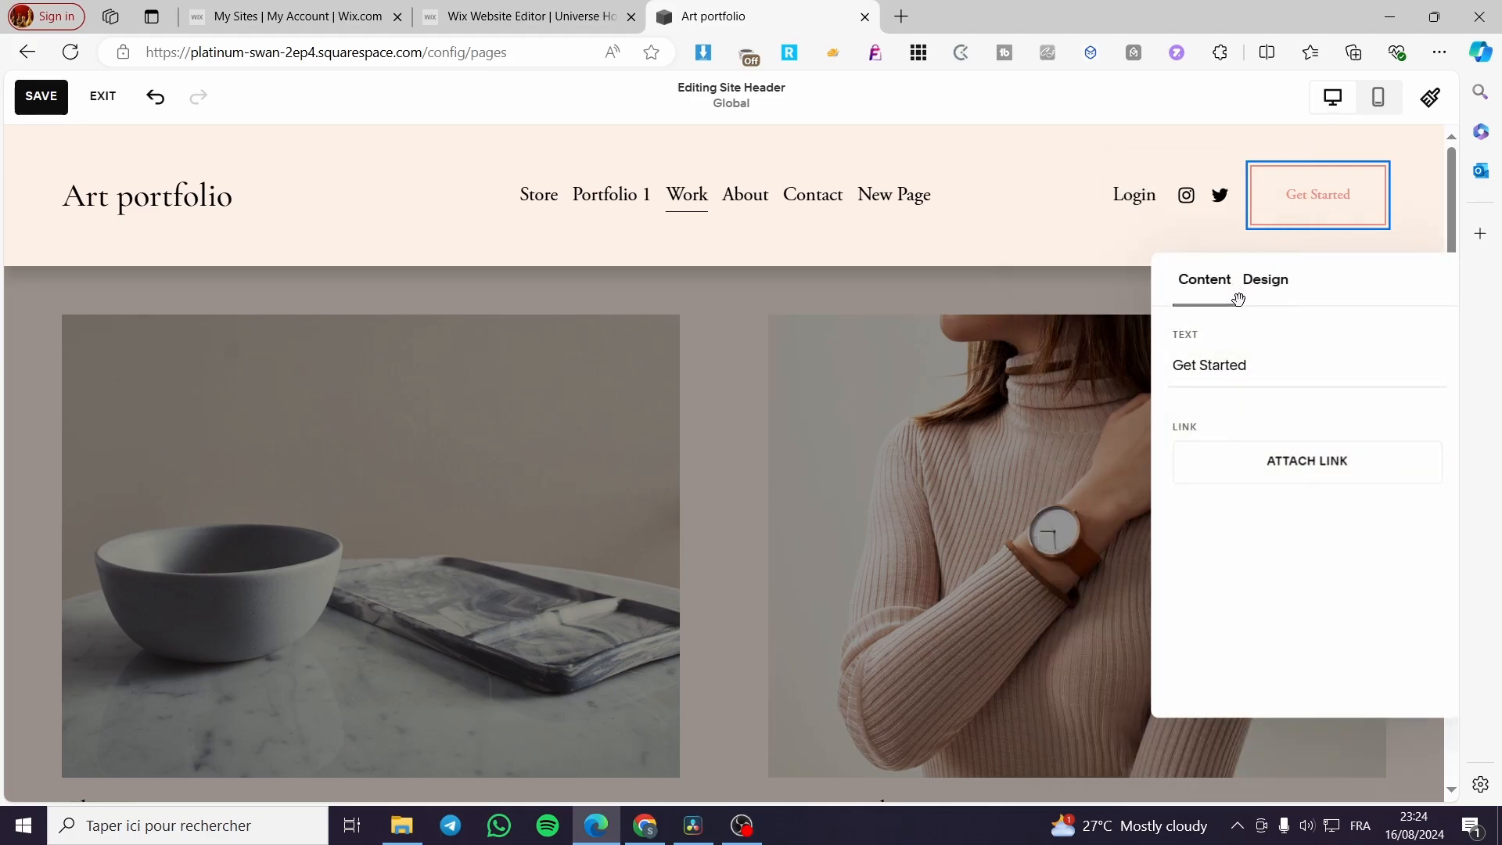
{"action": "left_click_drag", "start_coordinate": [1245, 379], "coordinate": [1168, 368]}
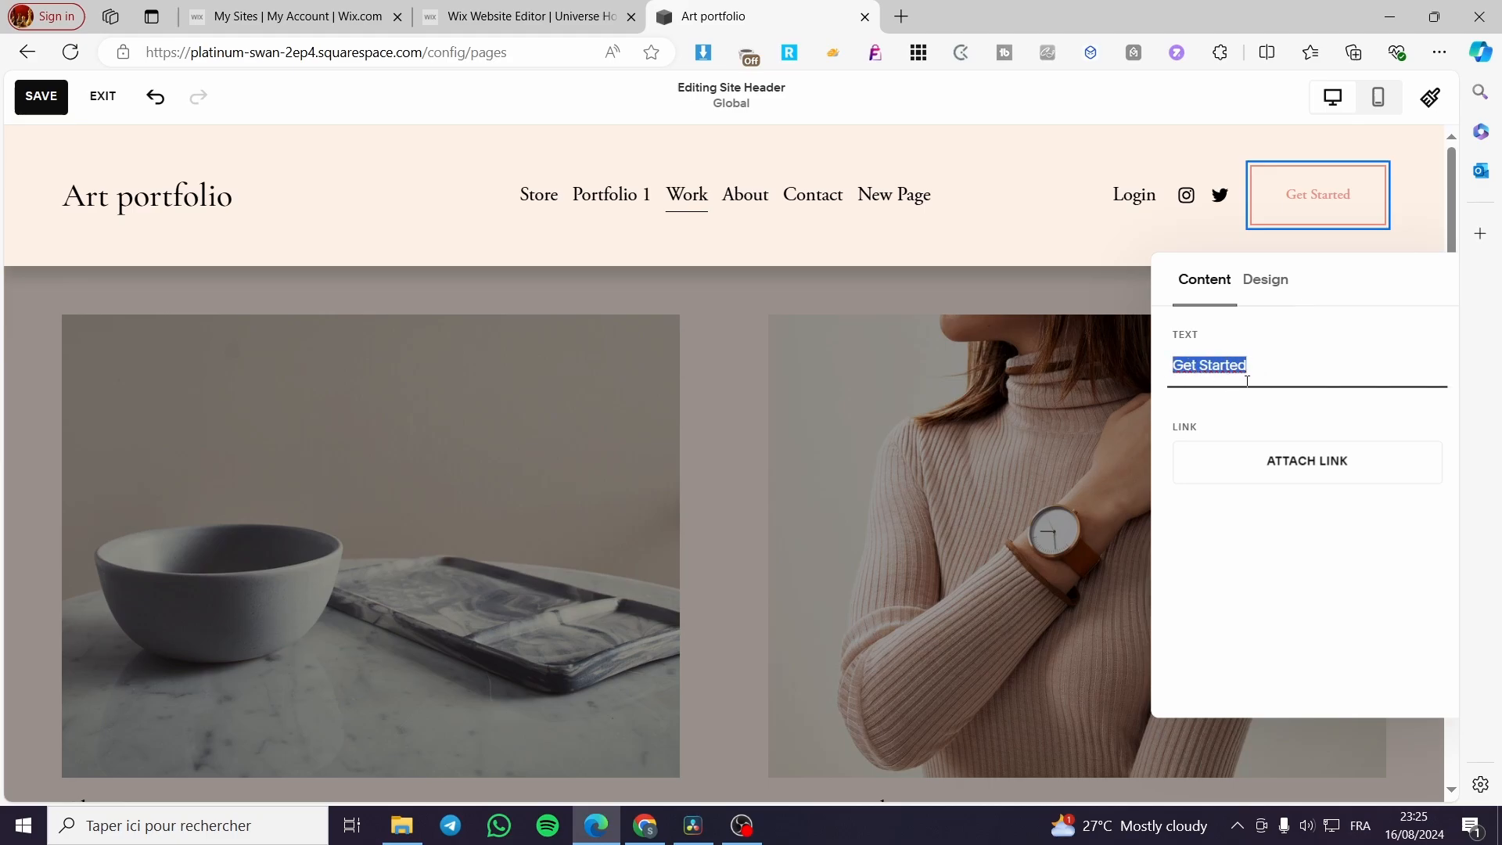
{"action": "left_click", "coordinate": [1268, 280]}
{"action": "left_click", "coordinate": [1371, 366]}
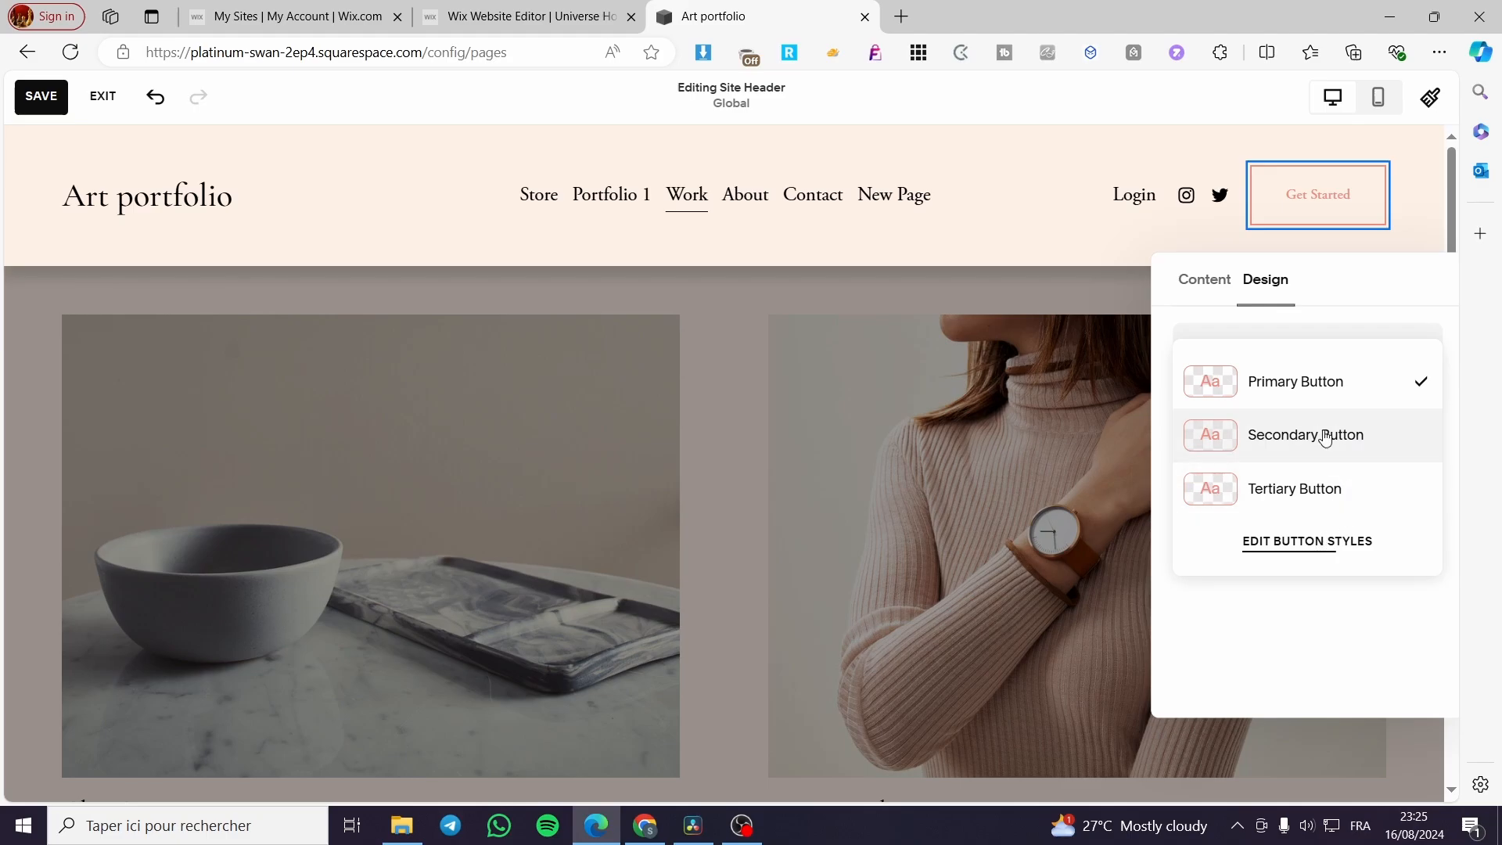
{"action": "left_click", "coordinate": [1296, 540]}
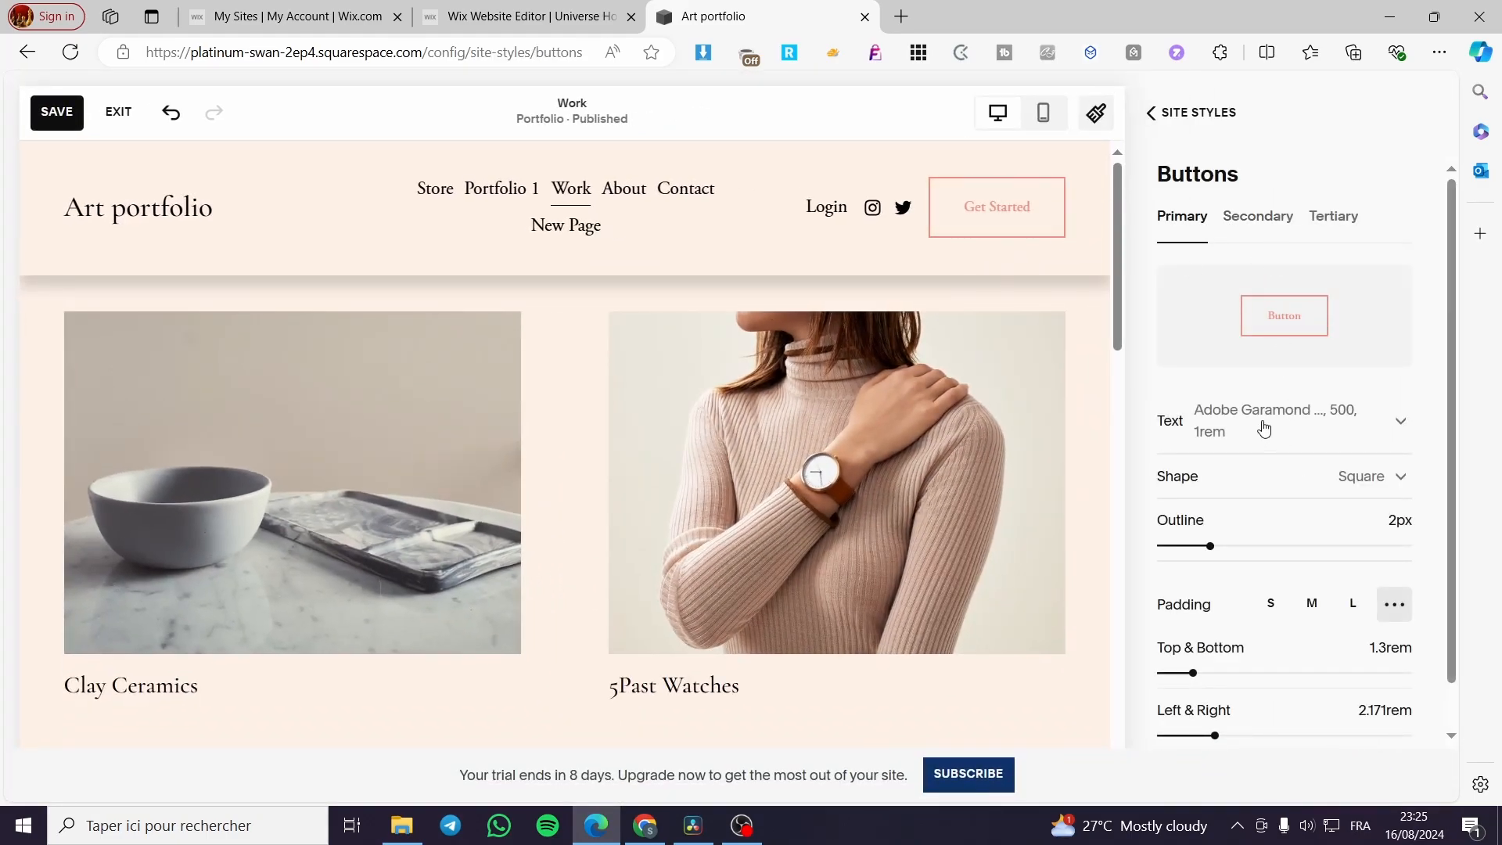
{"action": "scroll", "coordinate": [1231, 437], "scroll_direction": "down", "scroll_amount": 1}
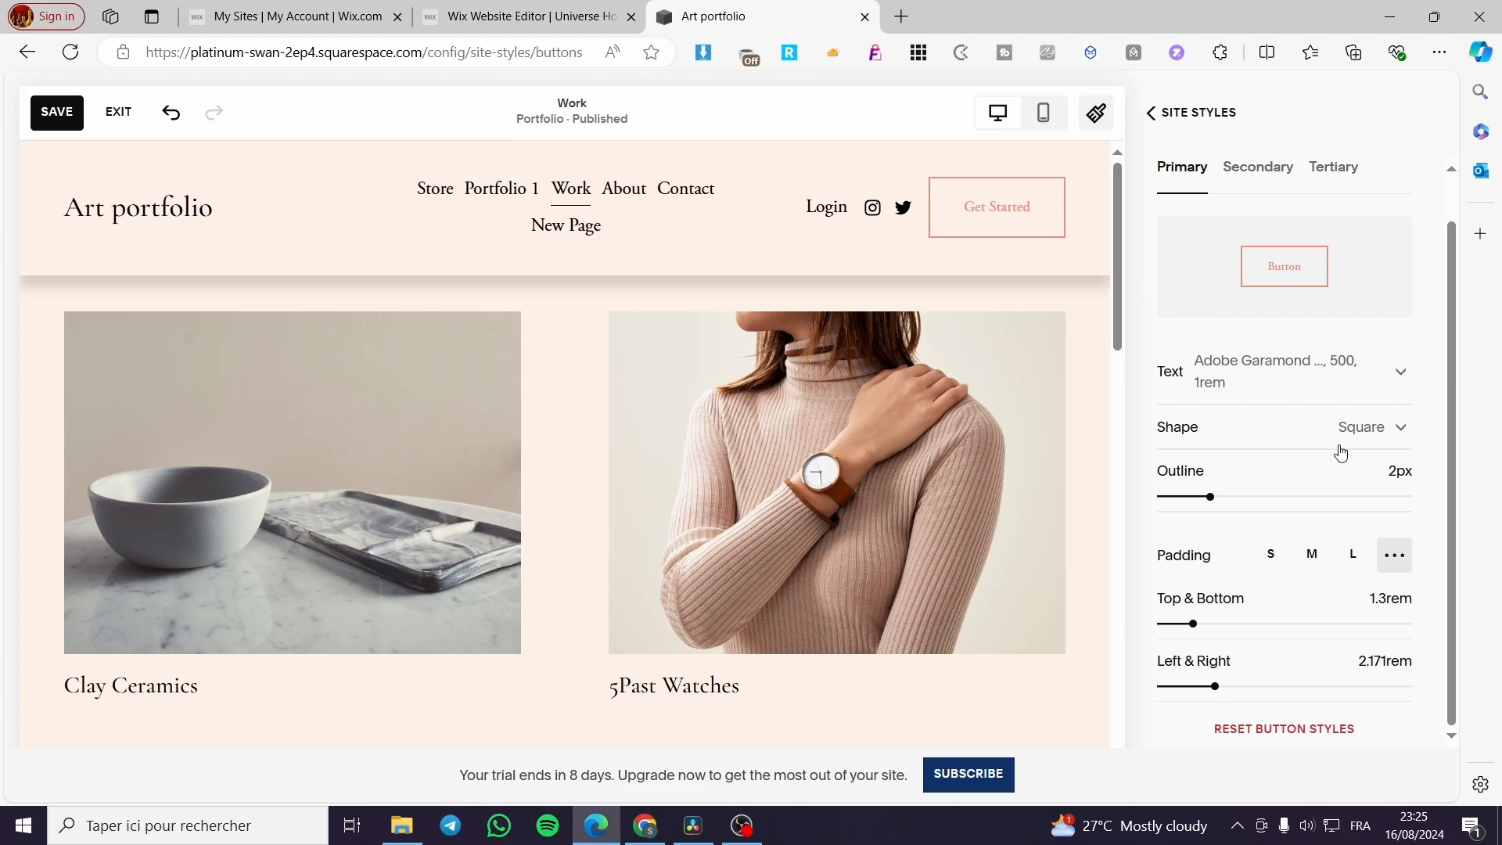
{"action": "scroll", "coordinate": [1228, 604], "scroll_direction": "up", "scroll_amount": 1}
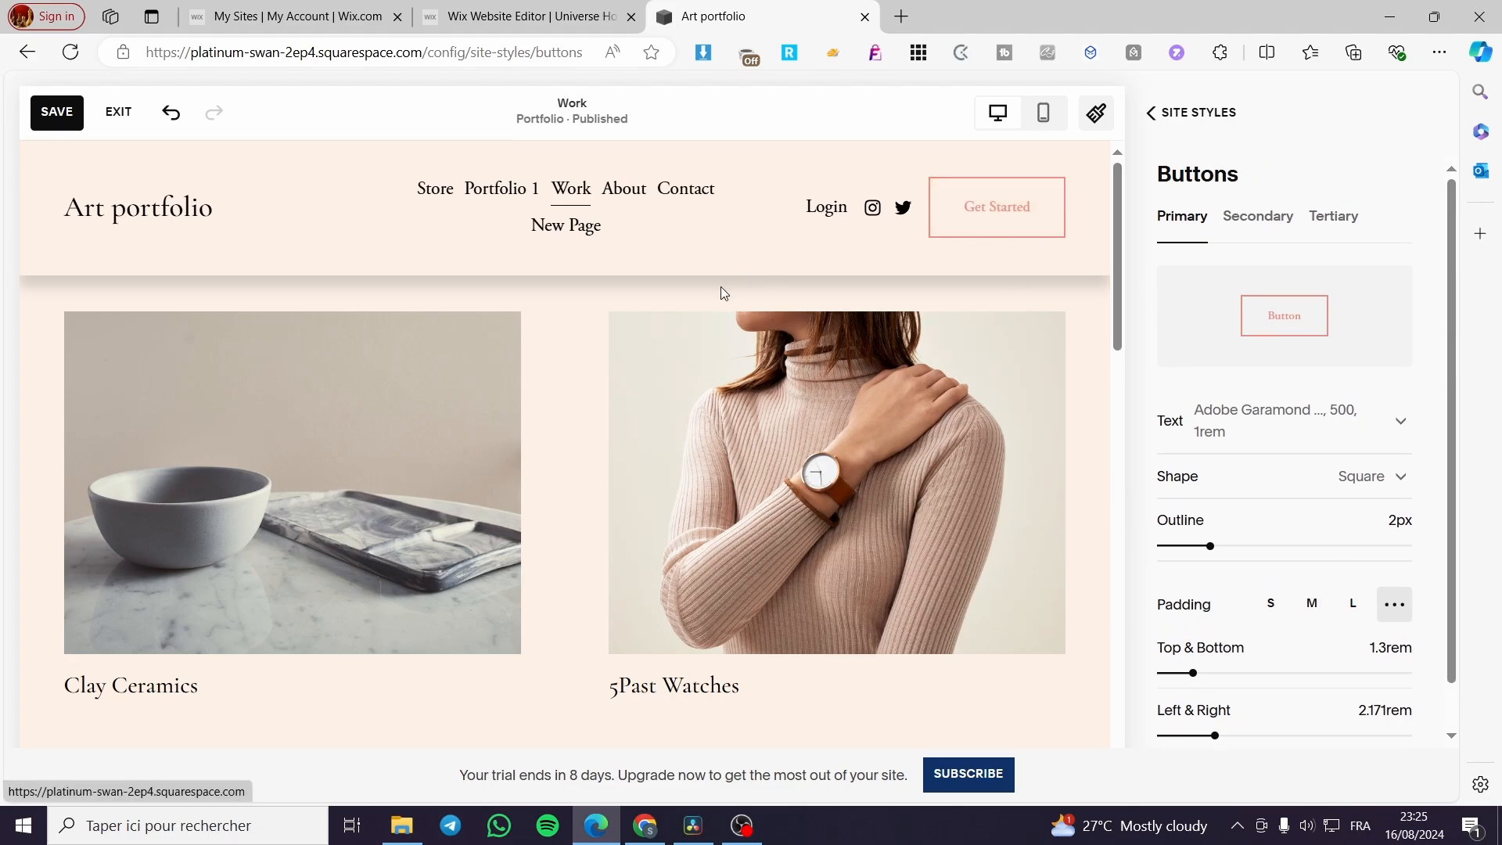
{"action": "left_click", "coordinate": [1150, 112]}
{"action": "left_click", "coordinate": [1161, 98]}
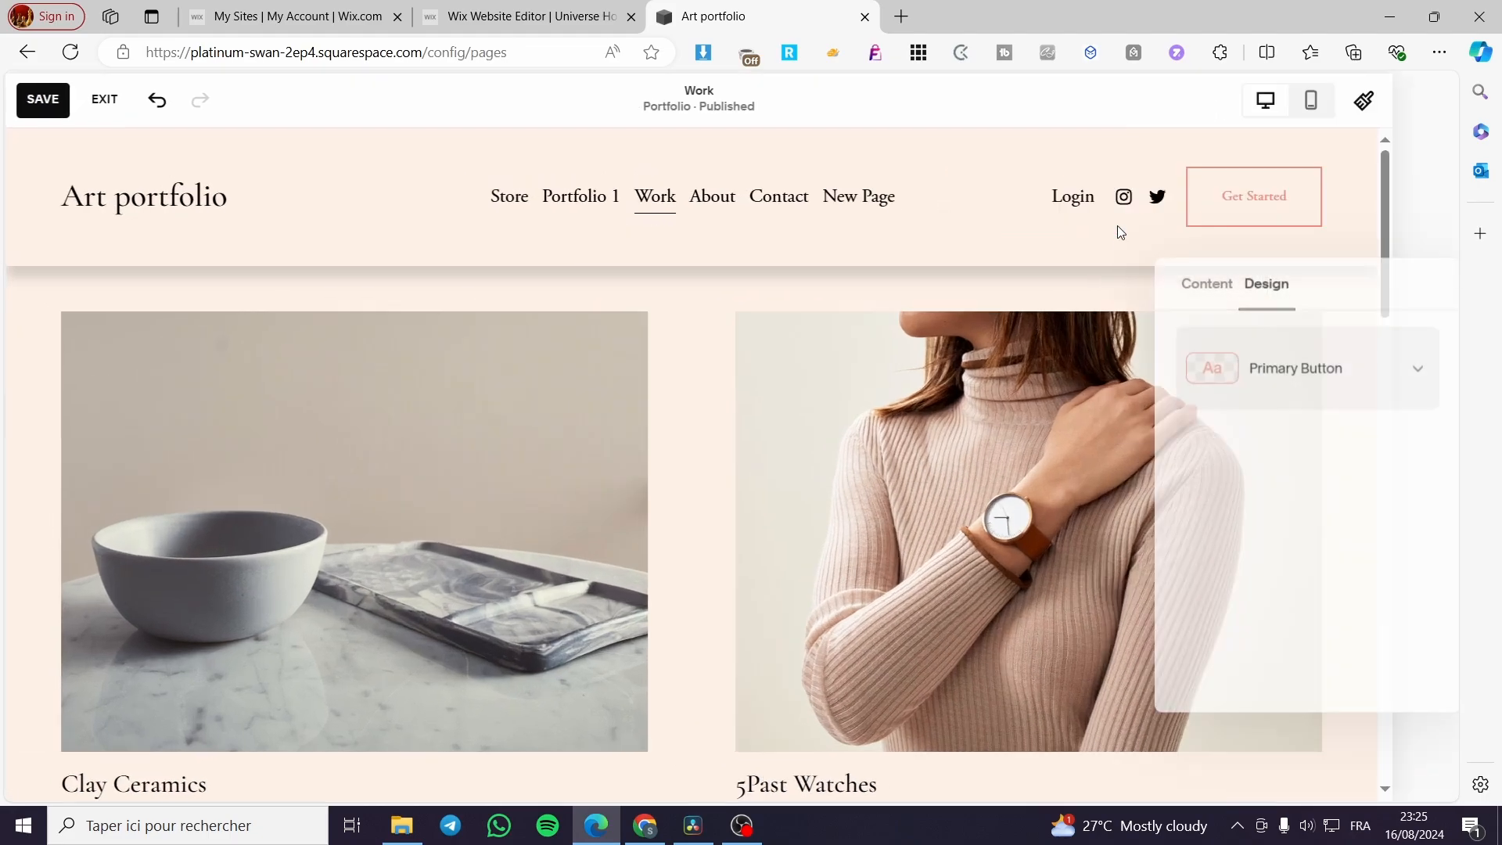
Step: Reopen the site header for editing and delete the Get Started button from it
{"action": "left_click", "coordinate": [1330, 204]}
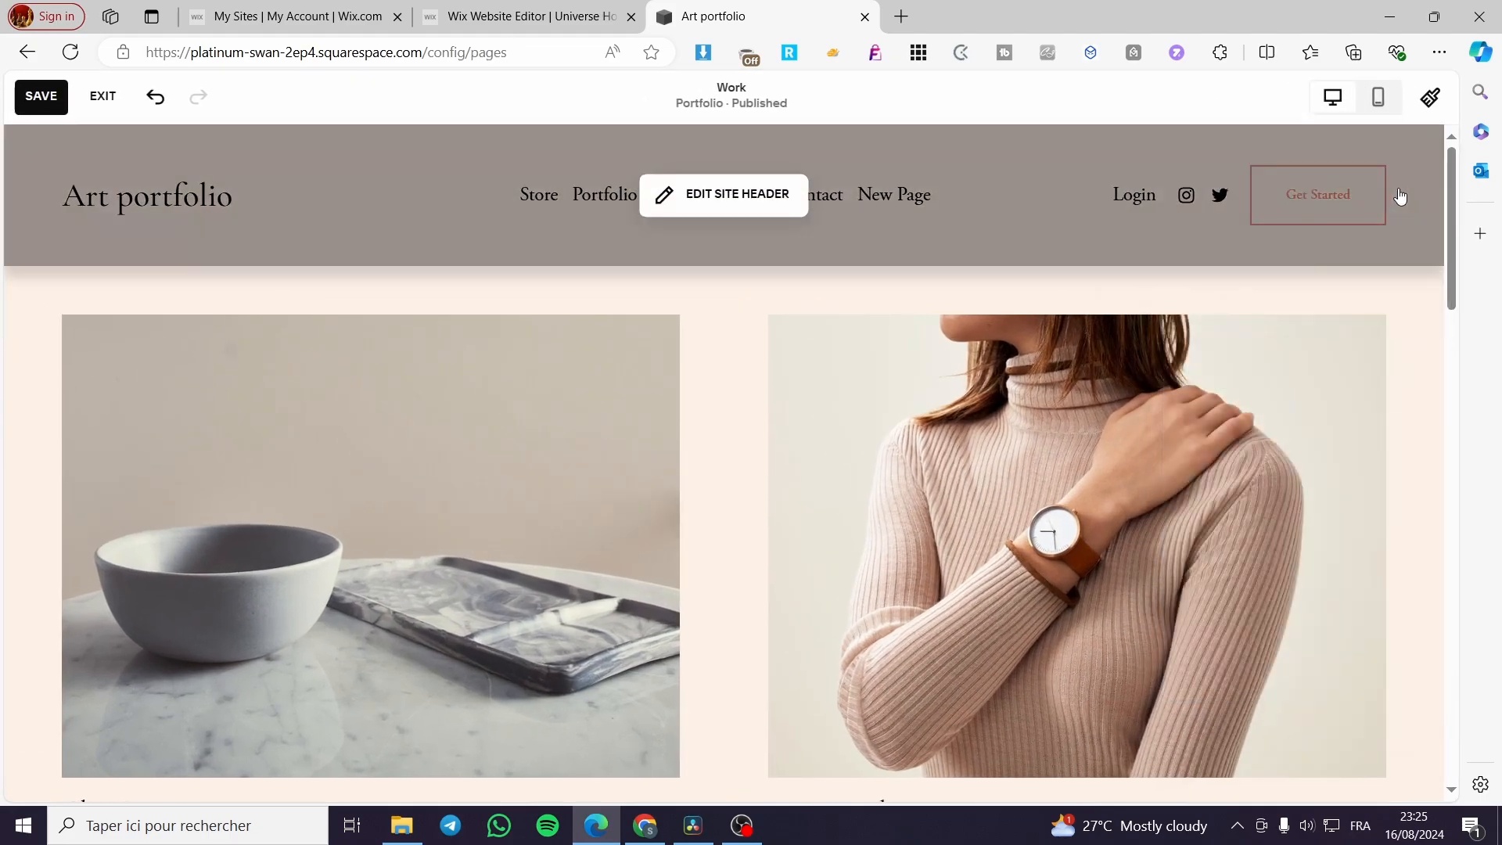
{"action": "left_click", "coordinate": [769, 192]}
{"action": "left_click", "coordinate": [1318, 194]}
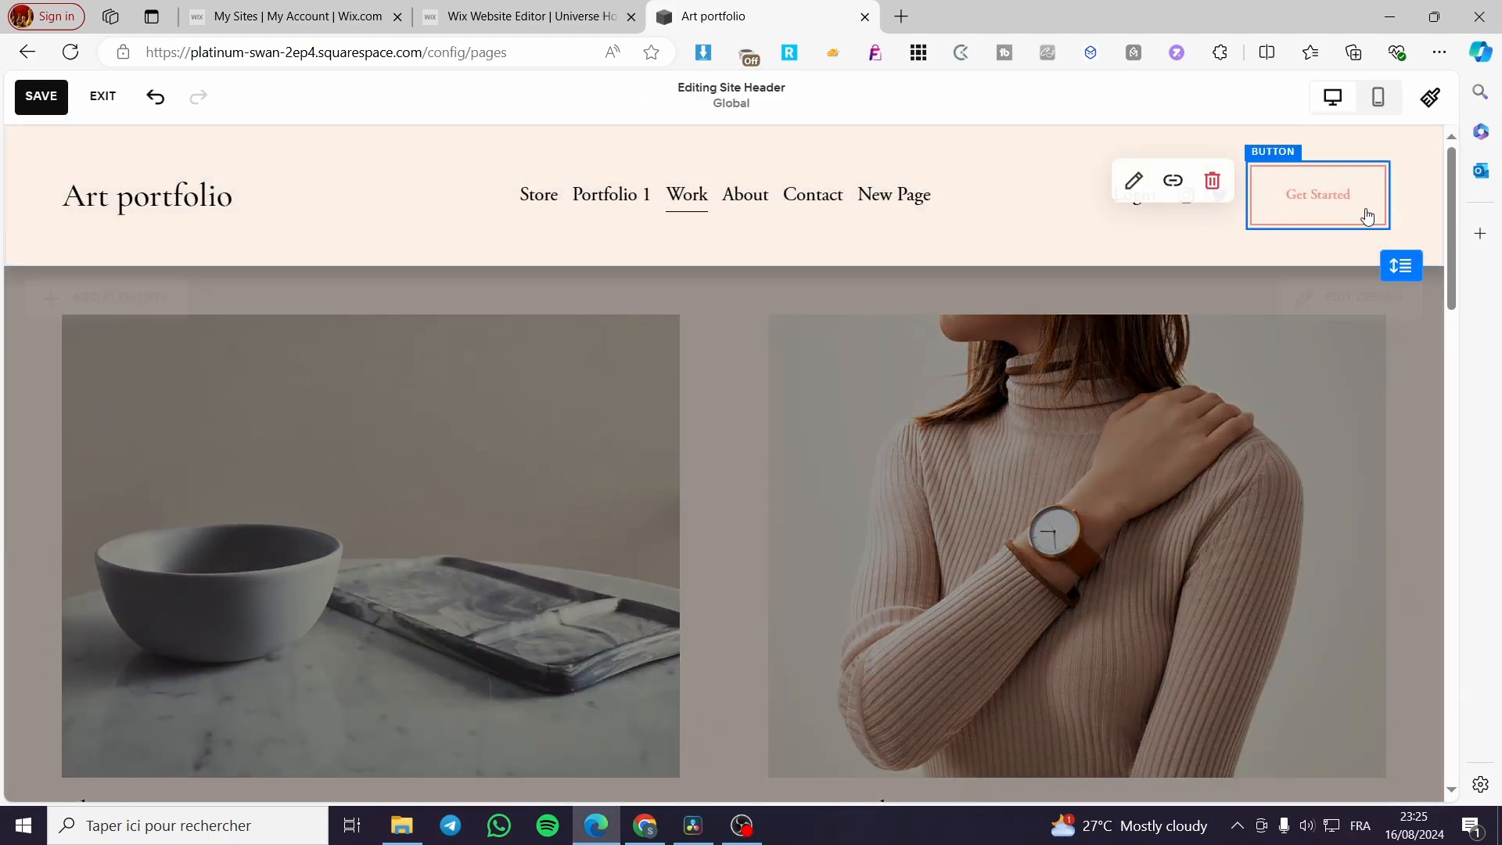
{"action": "left_click", "coordinate": [1213, 181]}
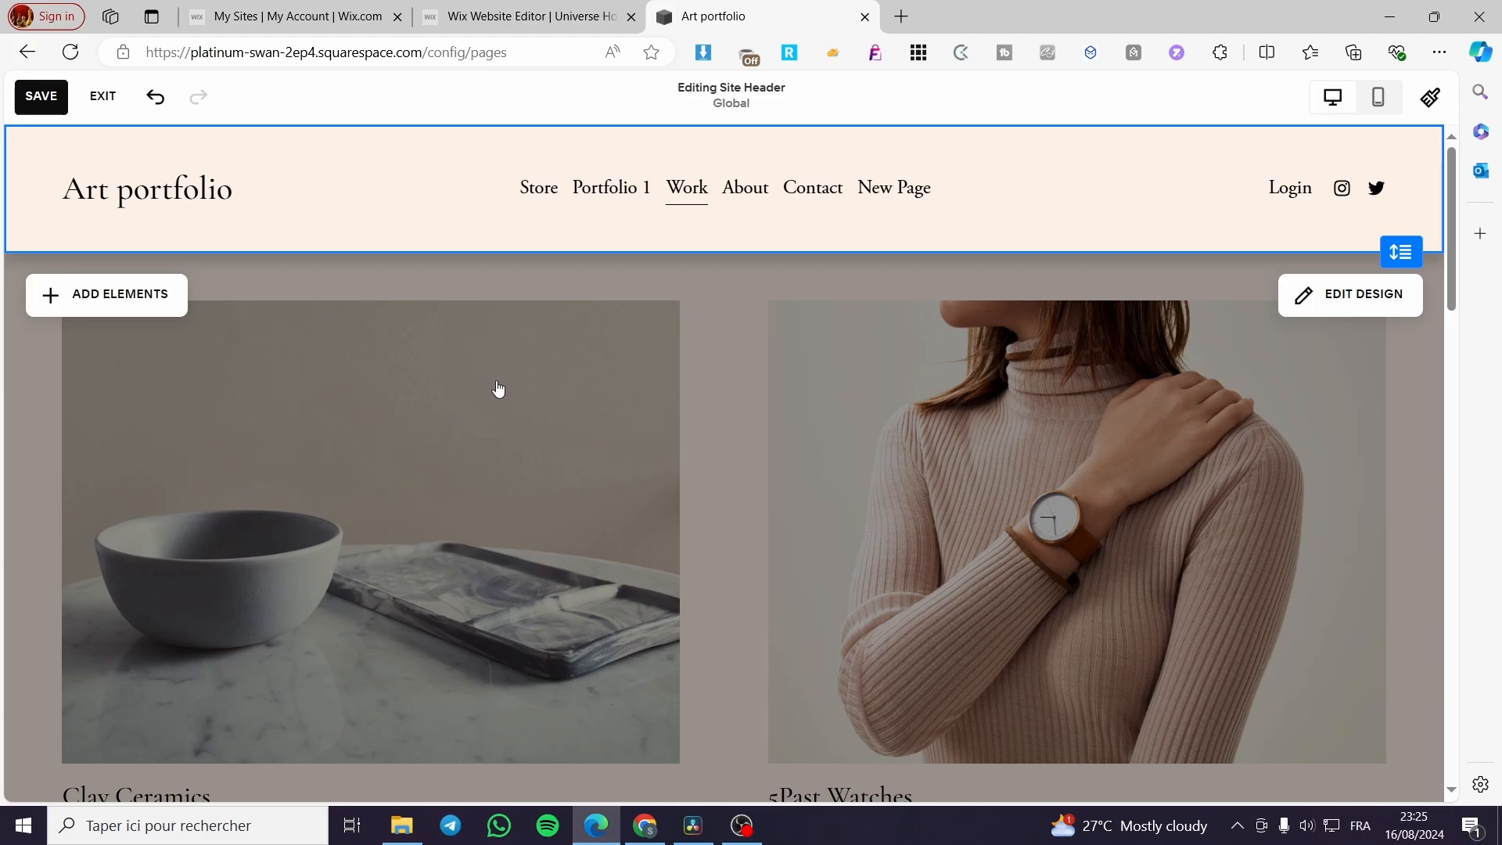
Step: Leave the site header editing and return to editing the Work page's sections
{"action": "scroll", "coordinate": [1330, 428], "scroll_direction": "down", "scroll_amount": 7}
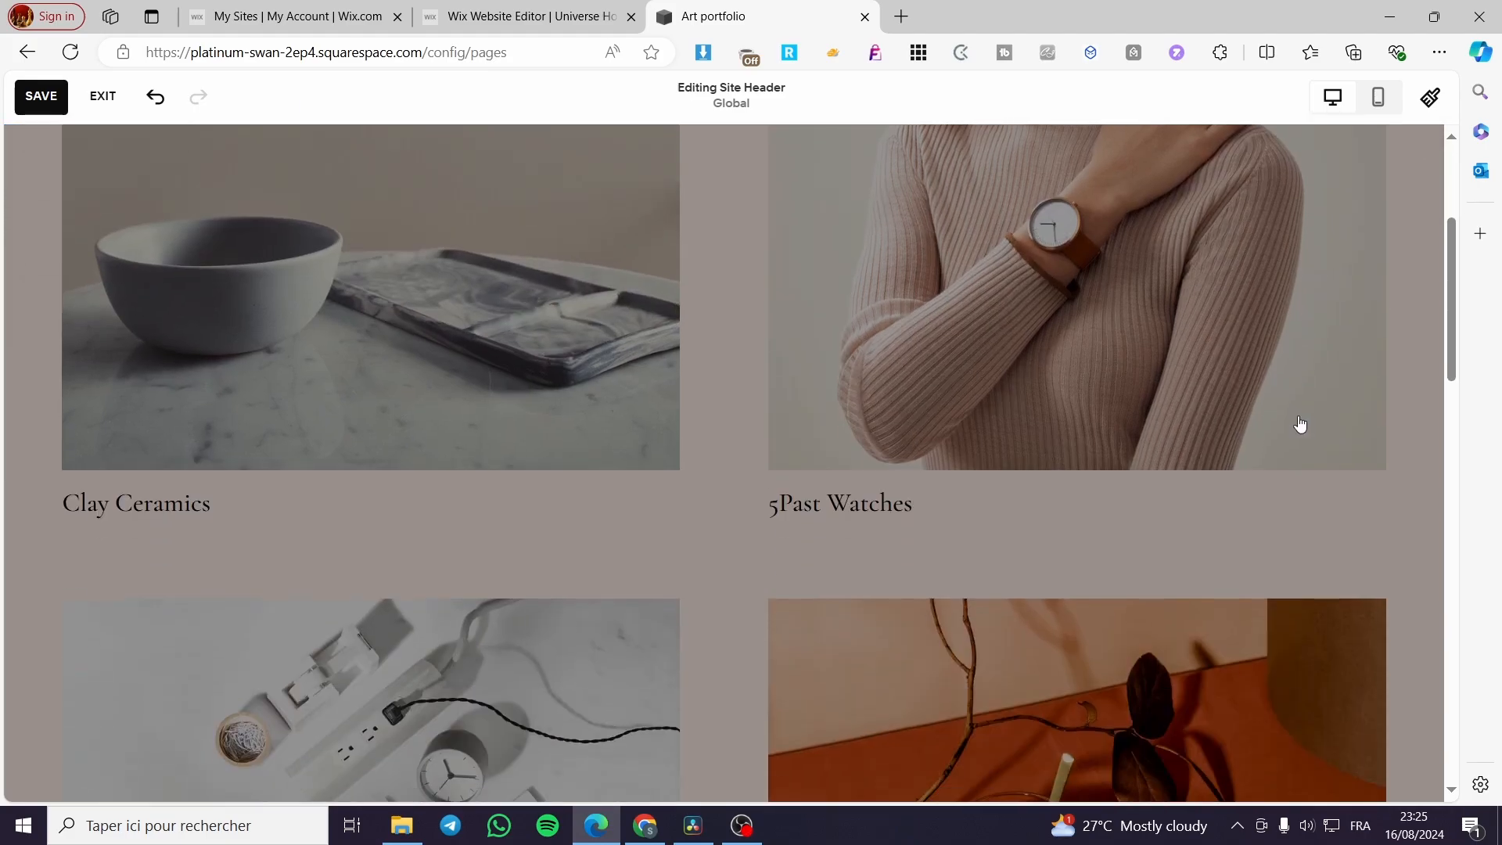
{"action": "scroll", "coordinate": [1020, 406], "scroll_direction": "up", "scroll_amount": 7}
{"action": "left_click", "coordinate": [723, 294]}
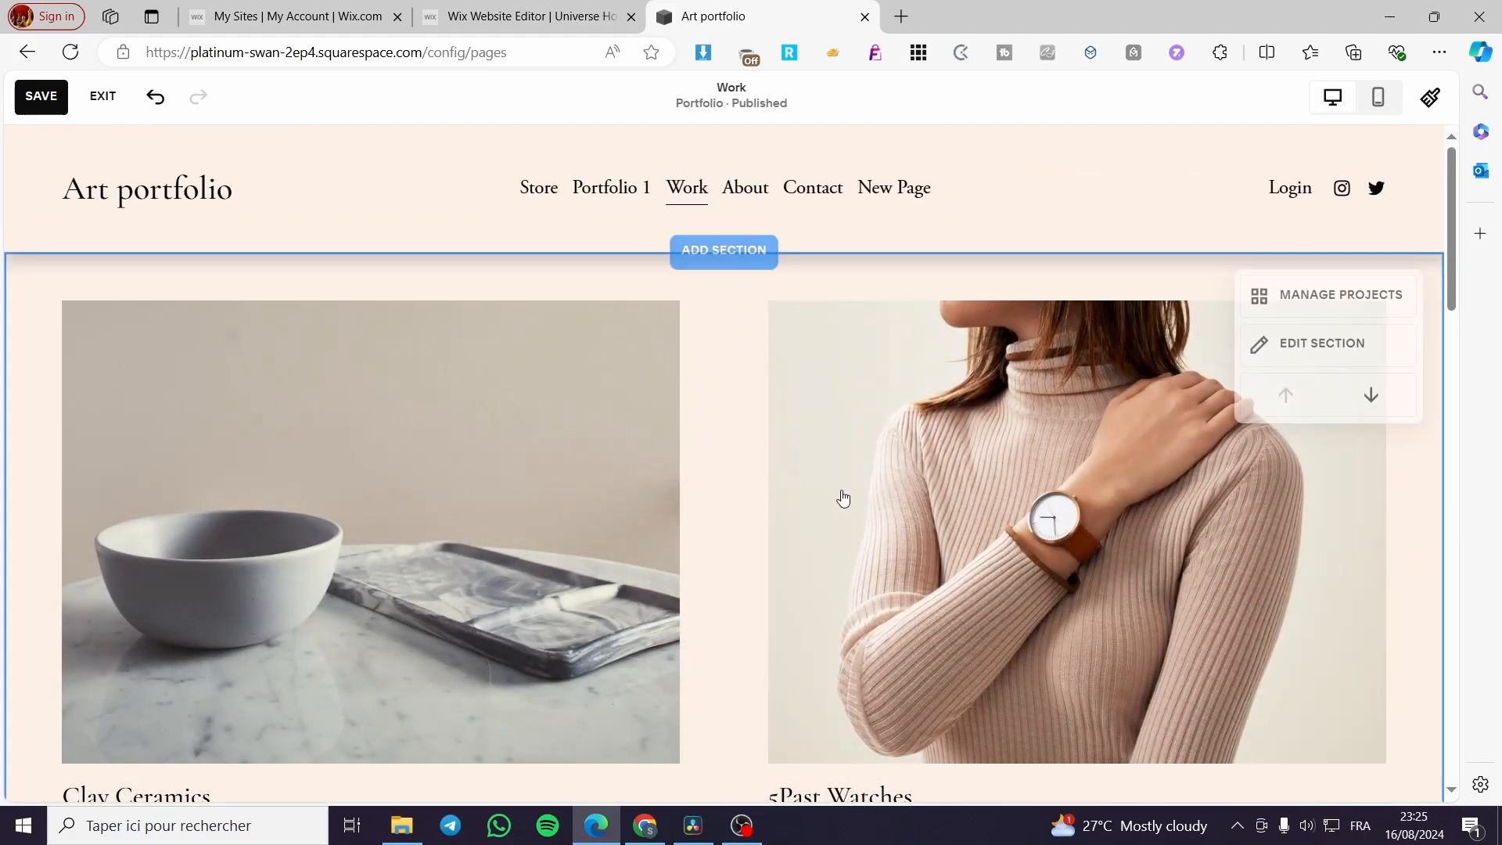